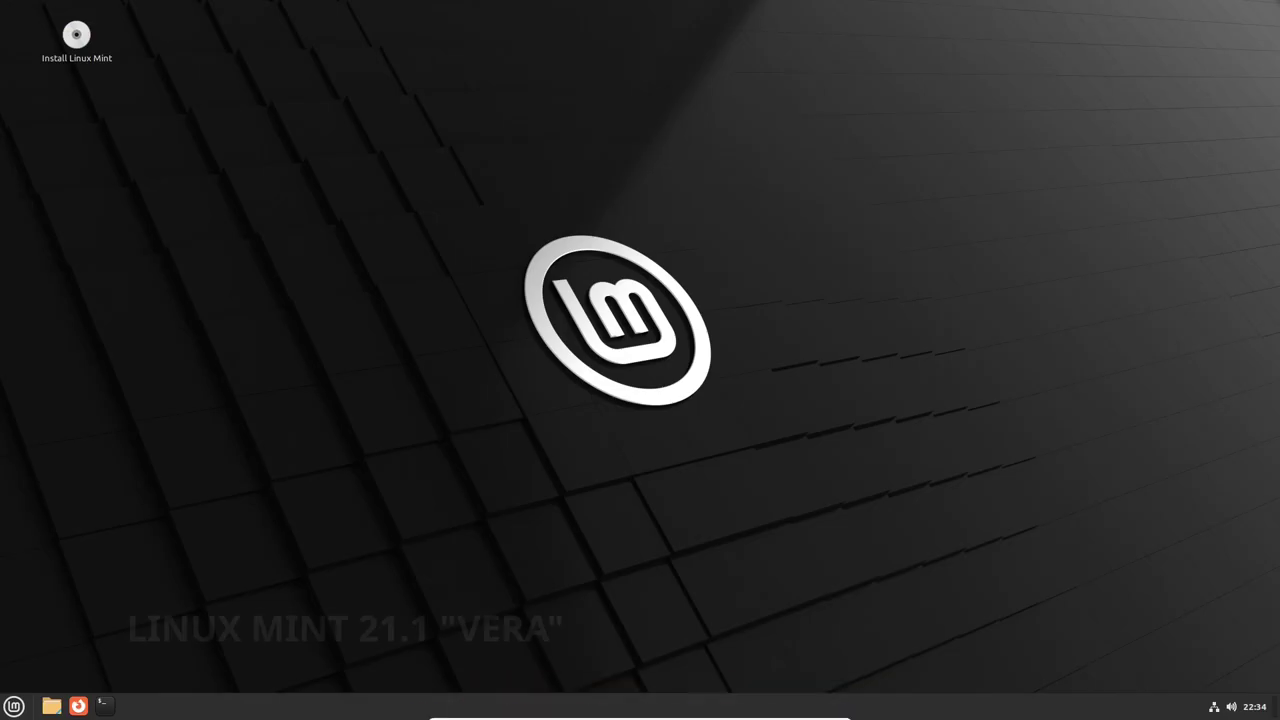
- Bring up the desktop's context menu to start a terminal from it
right_click(565, 181)
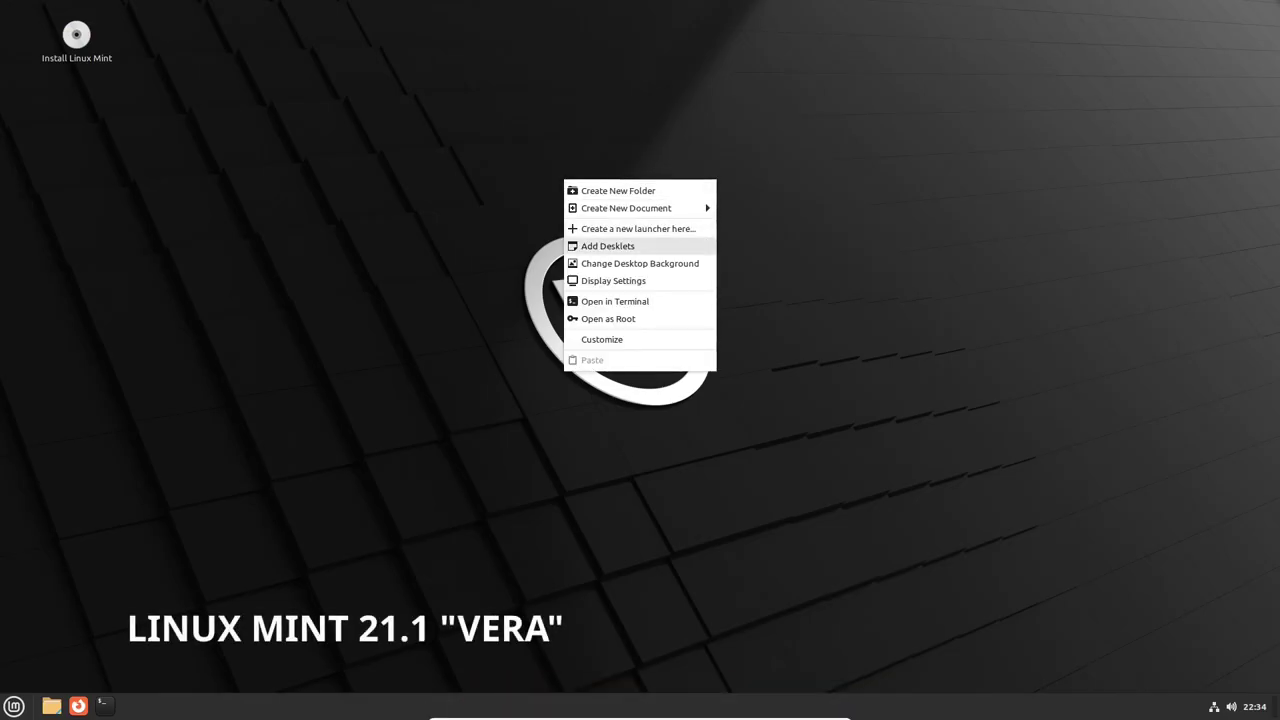
- Open a terminal and run uname -a and uname -r, showing kernel 5.15.0-56-generic
left_click(615, 301)
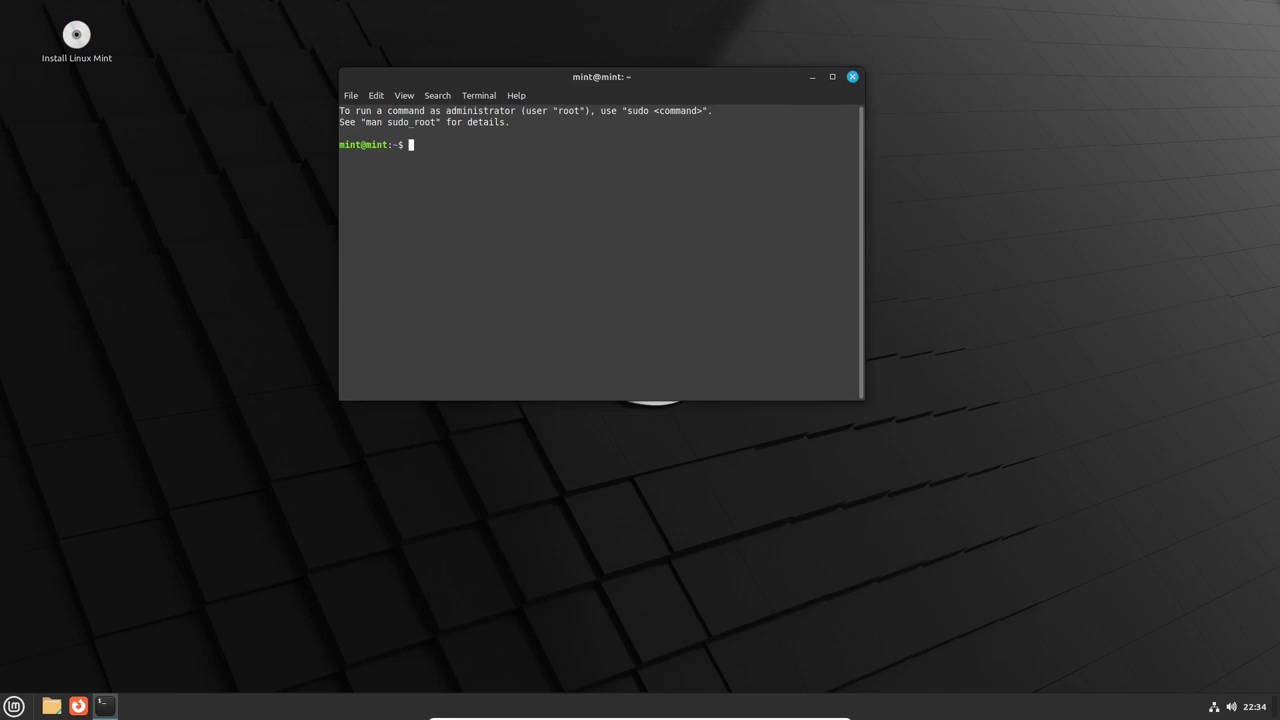
type("uname ")
type("-a")
key("Return")
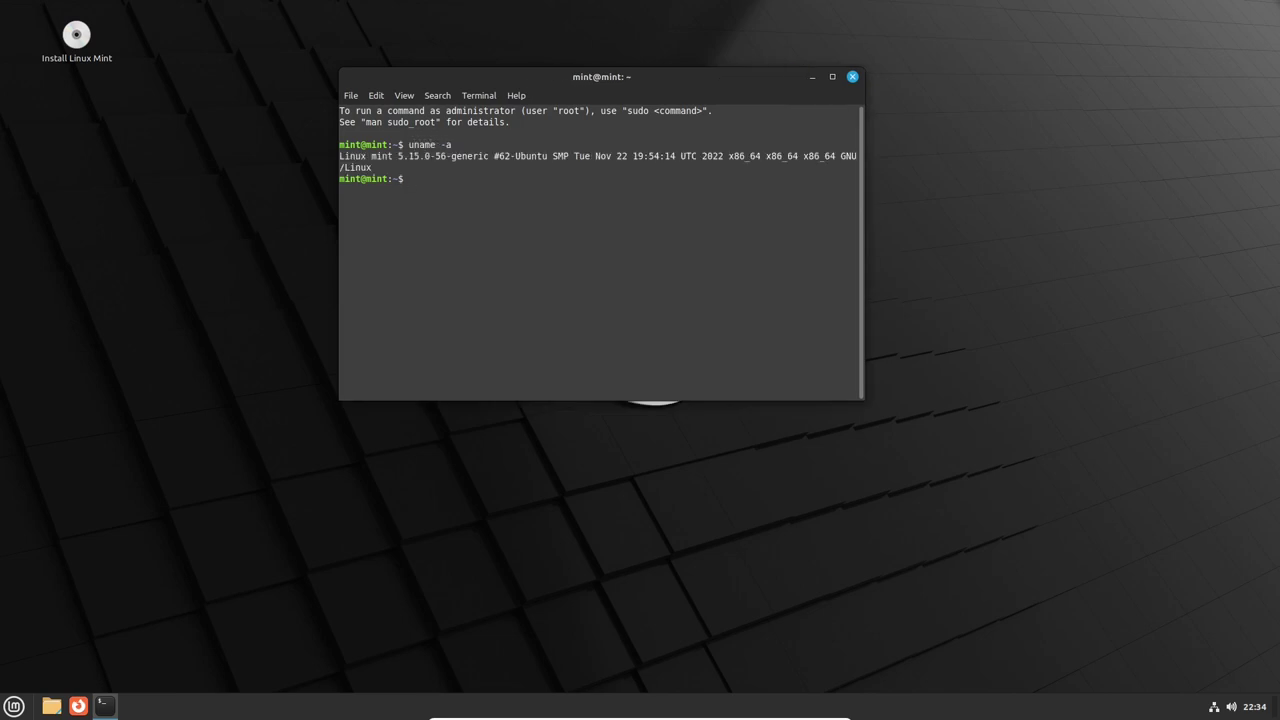
type("uname -")
type("r")
key("Return")
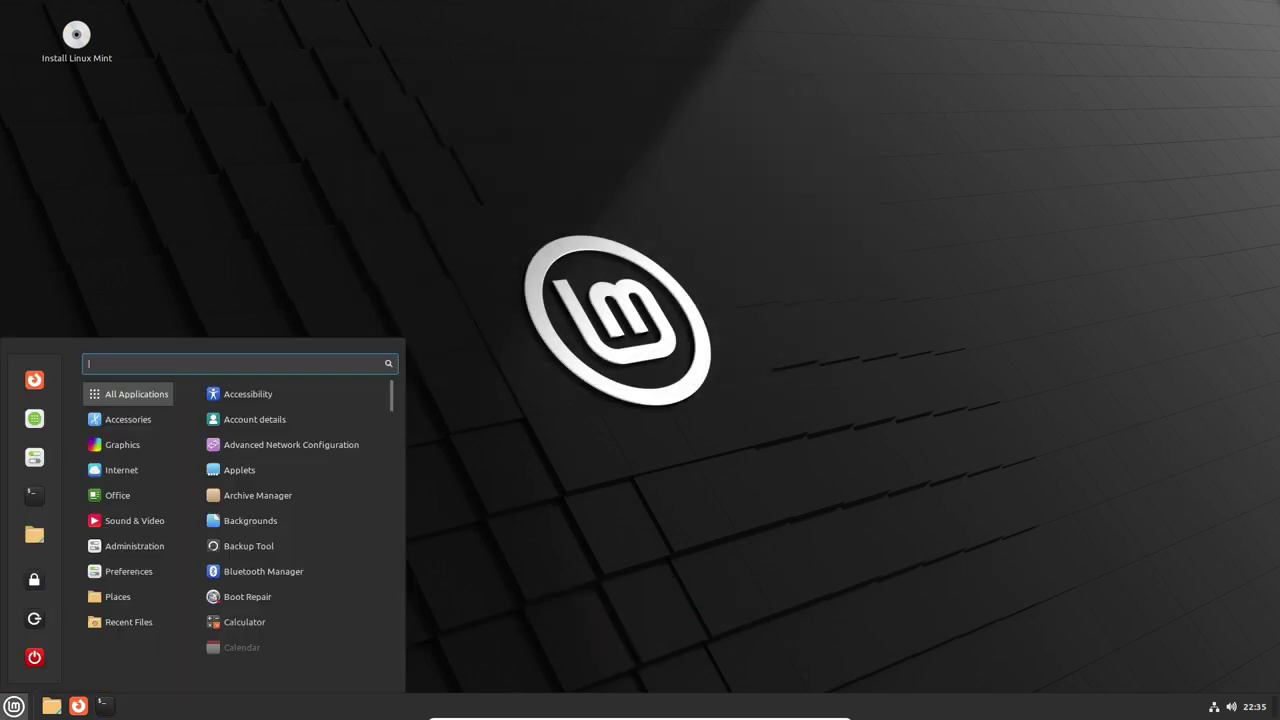
mouse_move(117, 495)
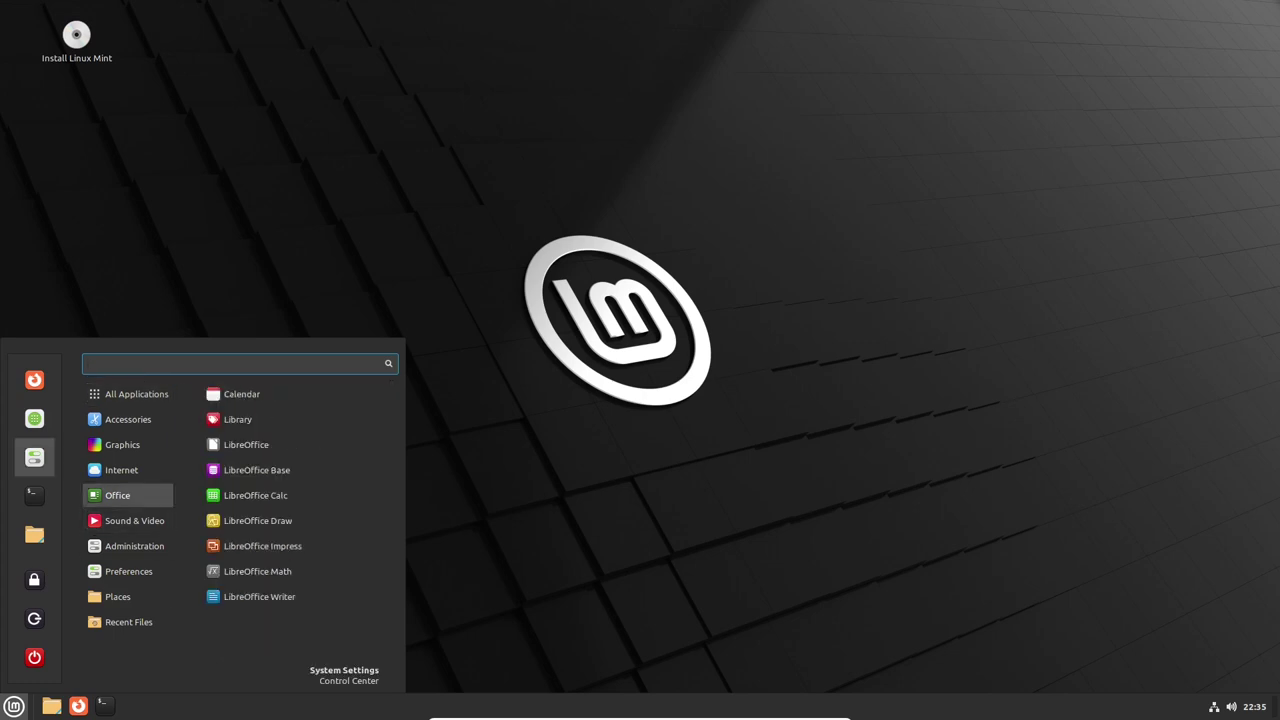
- View System Info in System Settings, highlight 'Linux Mint 21.1 Cinnamon', then close settings
left_click(34, 457)
scroll(644, 374, "down", 2)
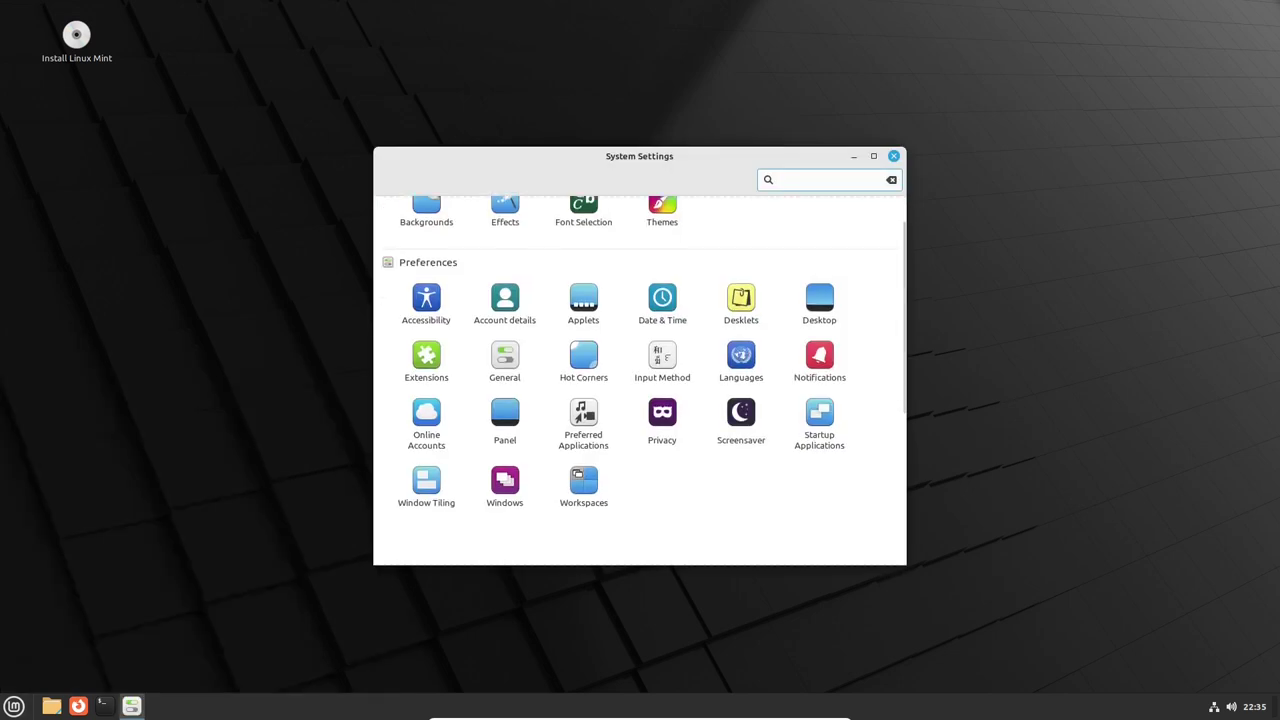
scroll(640, 380, "down", 3)
scroll(640, 380, "down", 2)
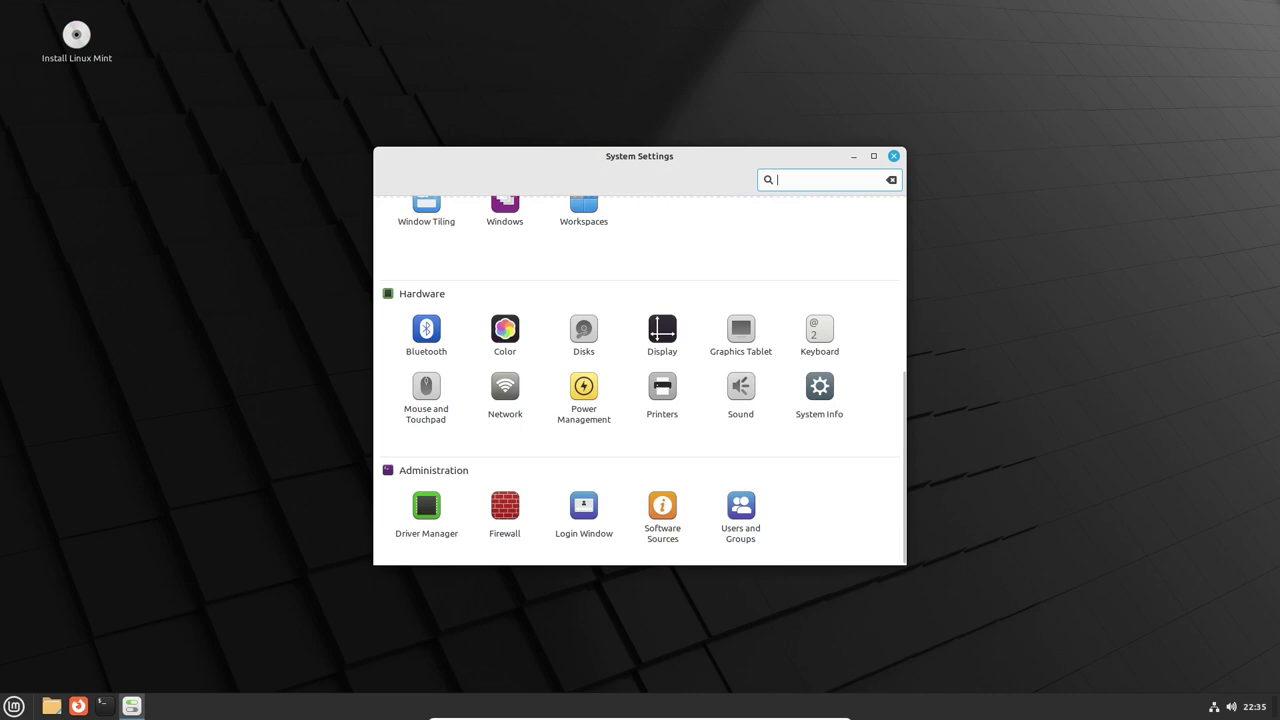
left_click(819, 393)
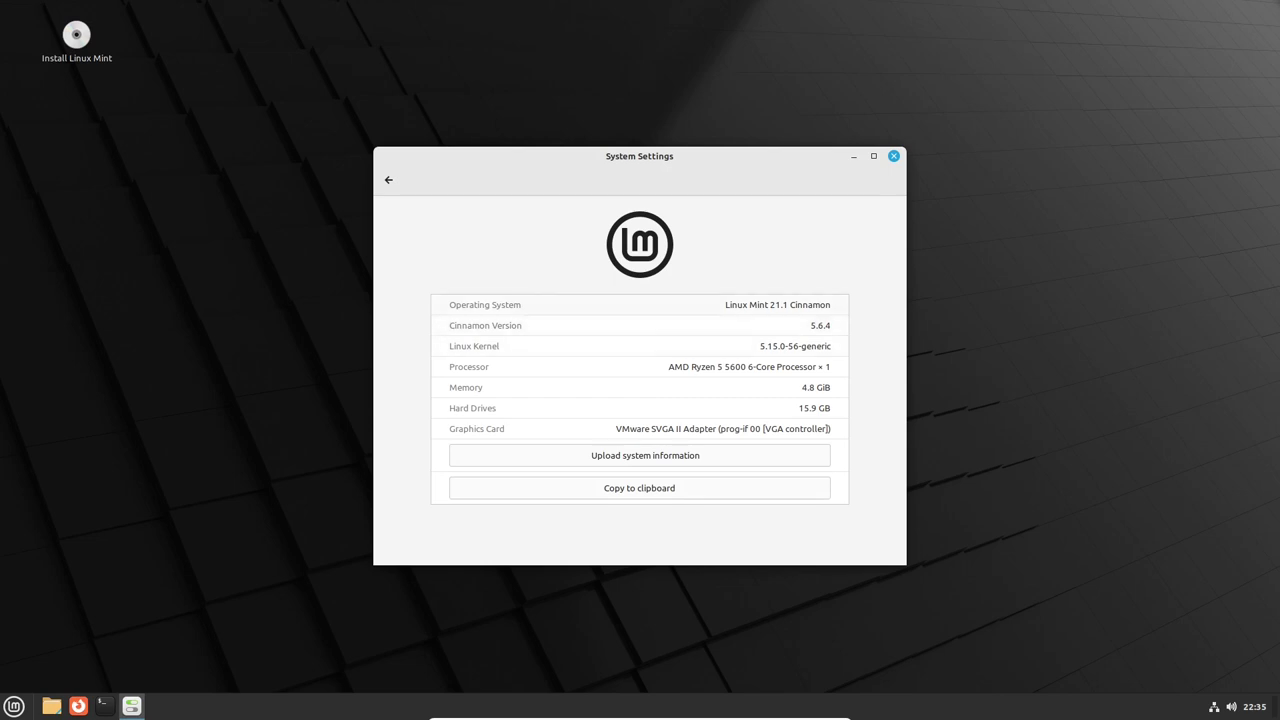
left_click_drag(725, 305, 831, 305)
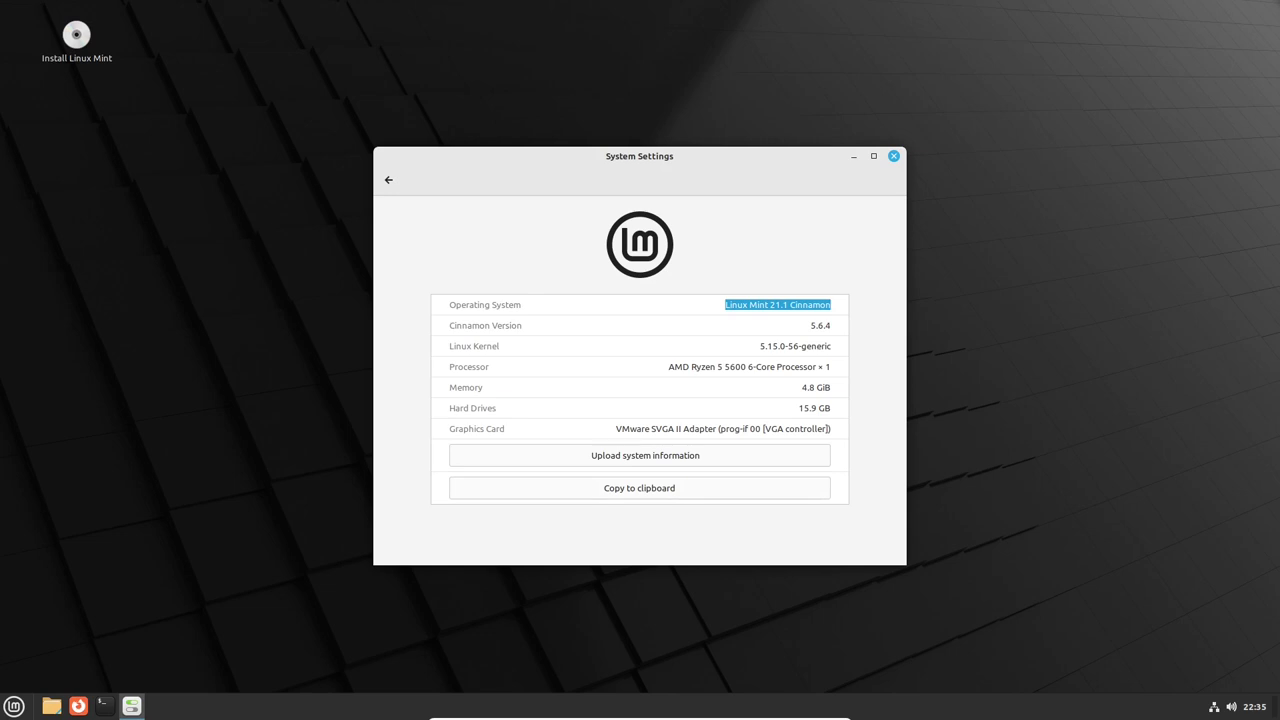
key("alt+F4")
- Bring up the application menu and browse the Accessories apps with the arrow keys
key("super")
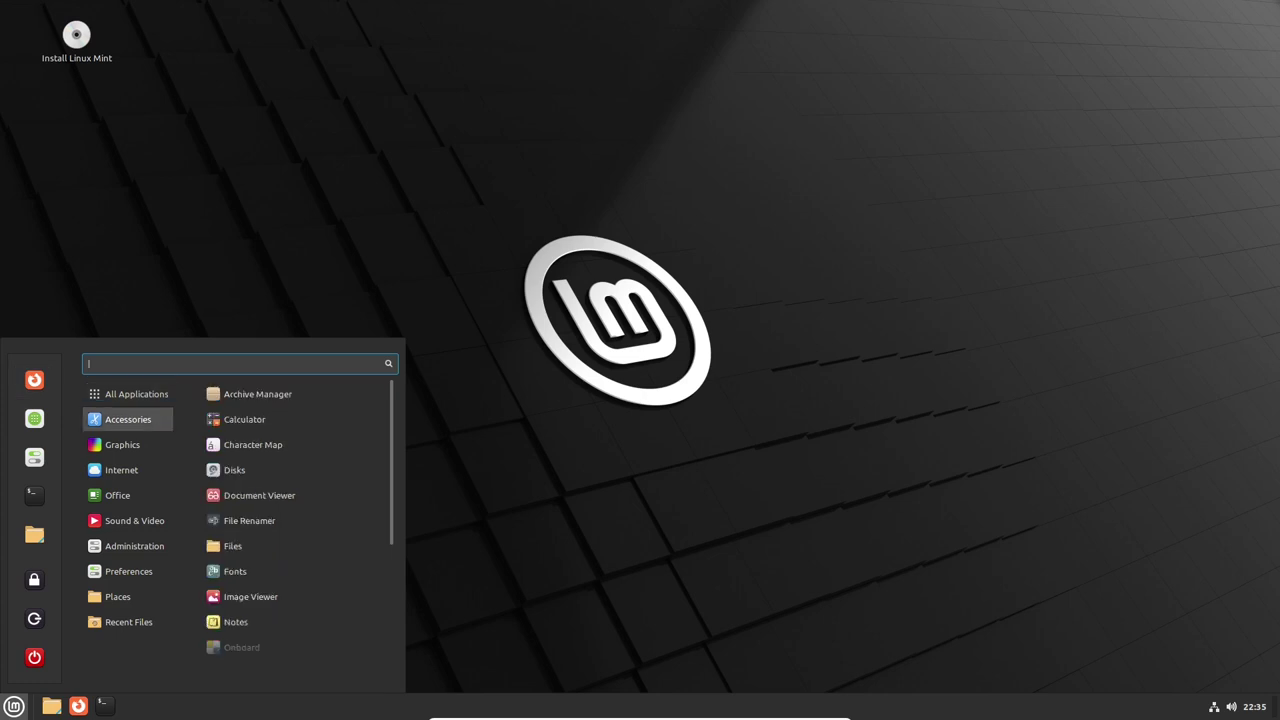
key("Down")
key("Down")
key("Down")
key("Down")
key("Down")
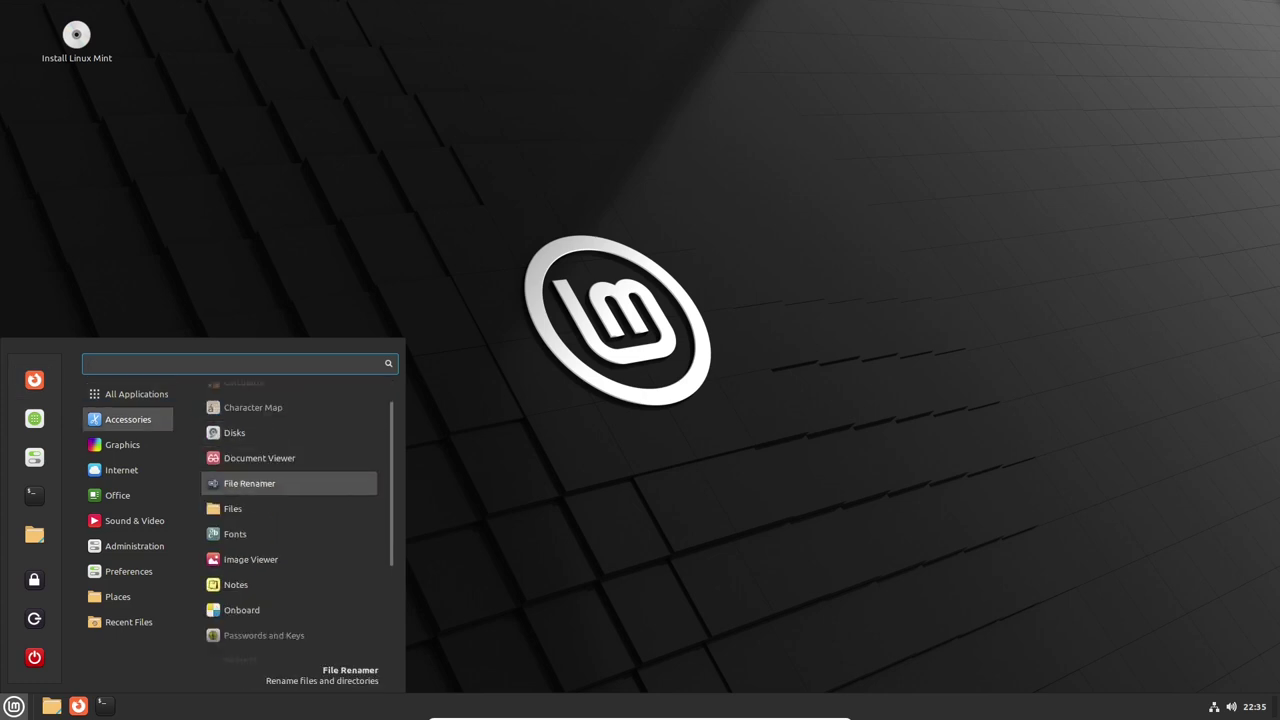
key("Down")
key("Down")
key("Down")
key("Down")
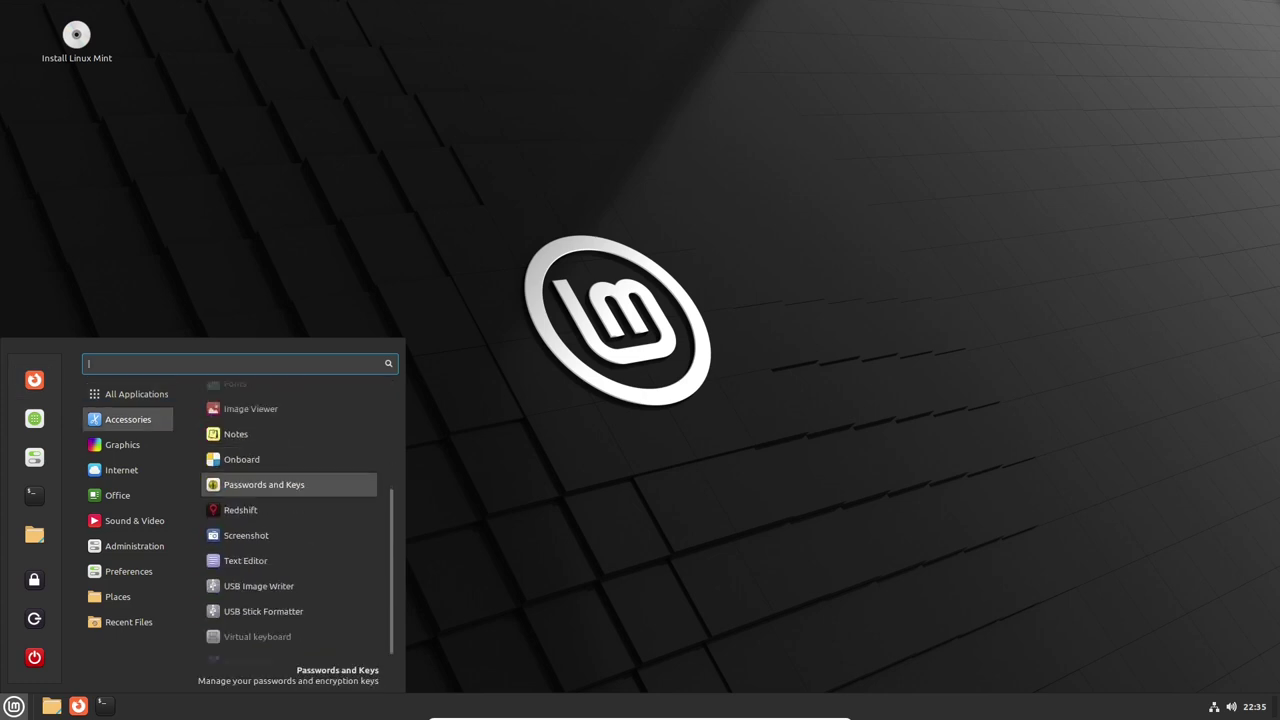
key("Down")
key("Down")
key("Down")
key("Down")
key("Down")
key("Down")
key("Down")
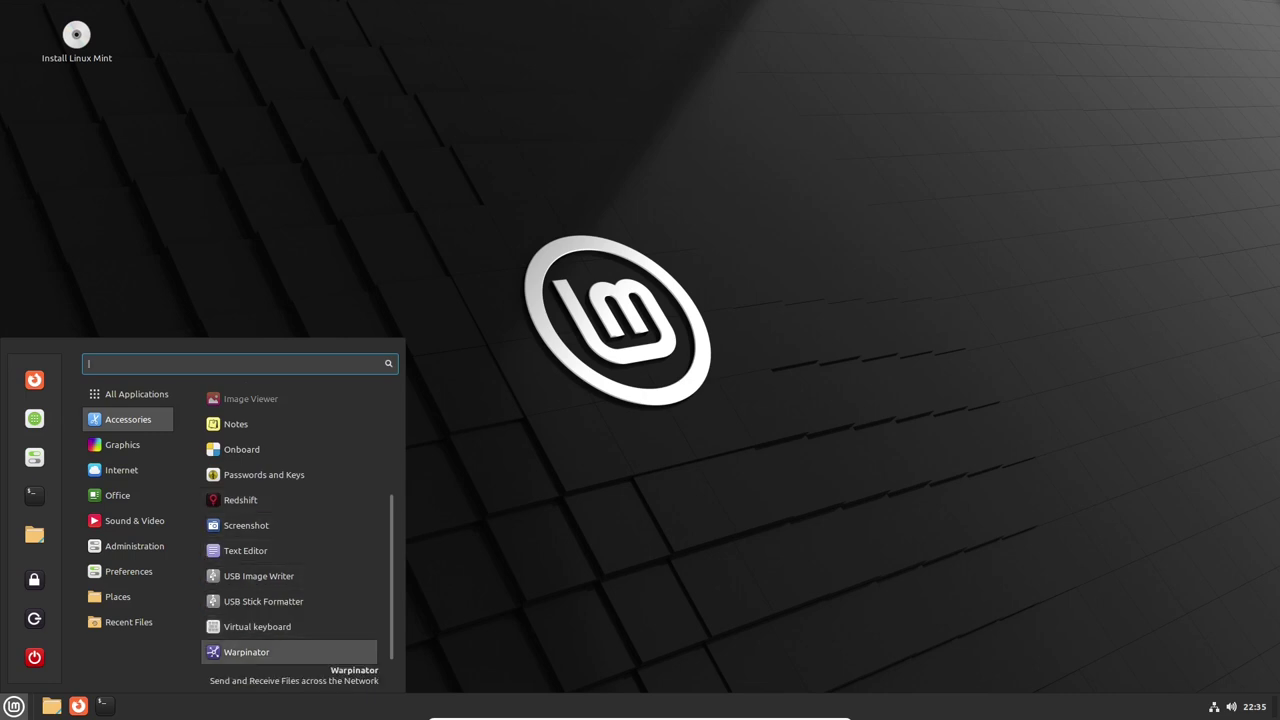
key("Up")
key("Up")
key("Up")
key("Up")
key("Up")
key("Left")
- Browse the Graphics, Internet and Sound & Video categories, highlighting Hypnotix
key("Down")
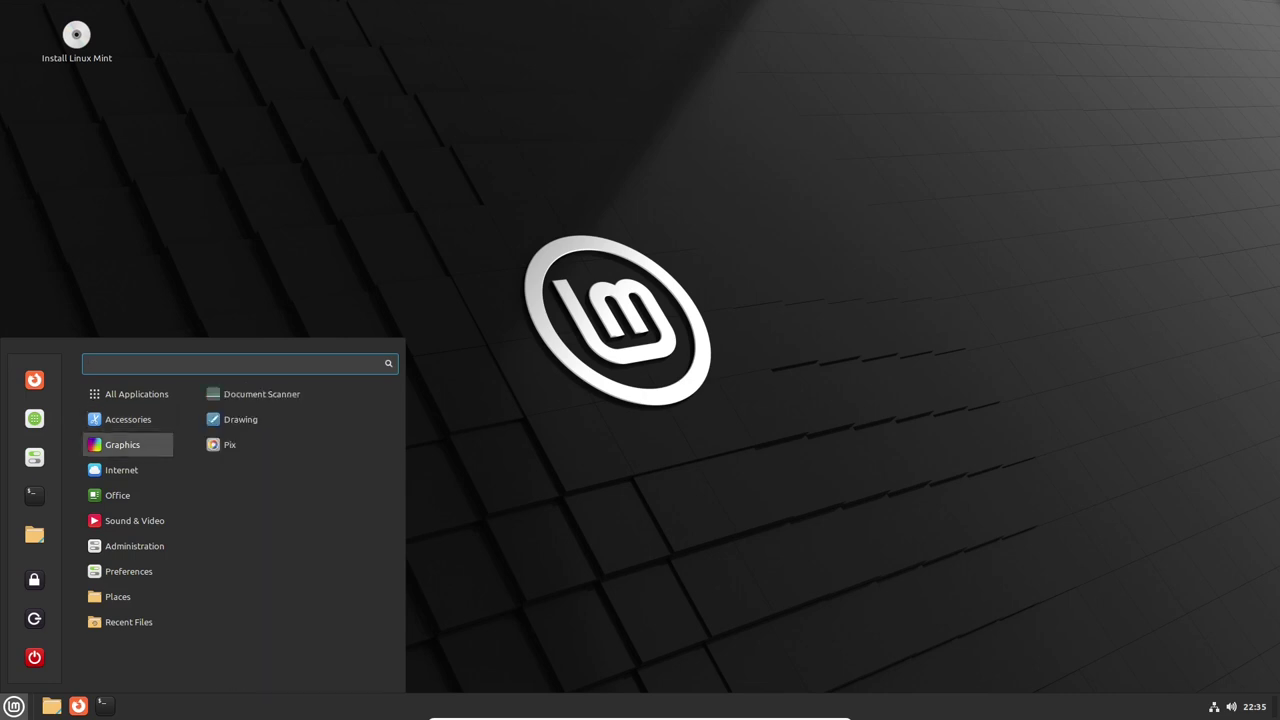
key("Right")
key("Down")
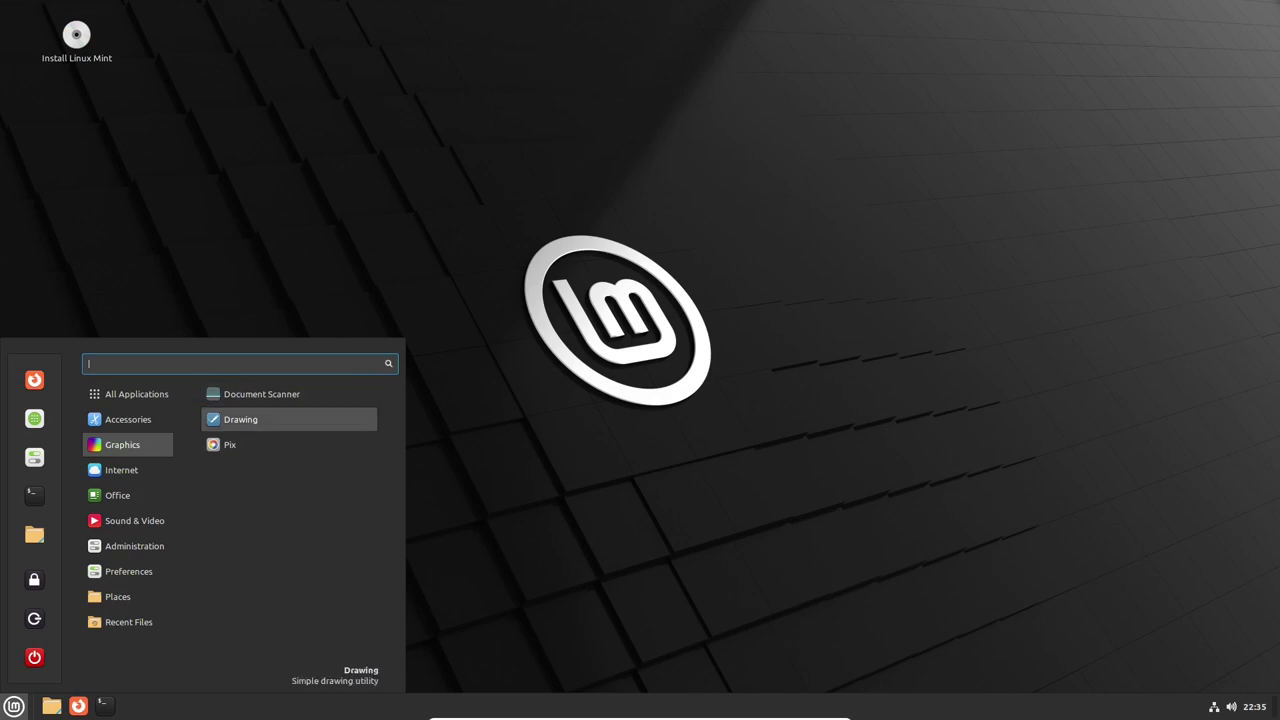
key("Down")
key("Left")
key("Down")
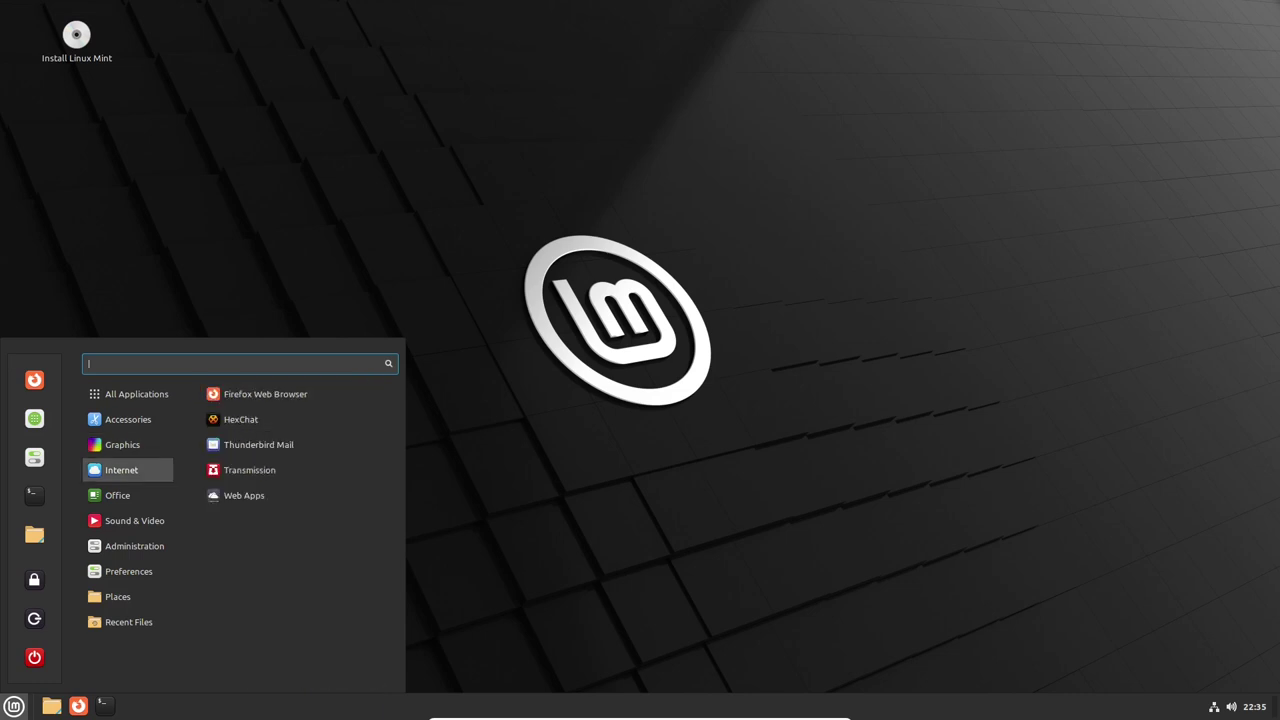
key("Down")
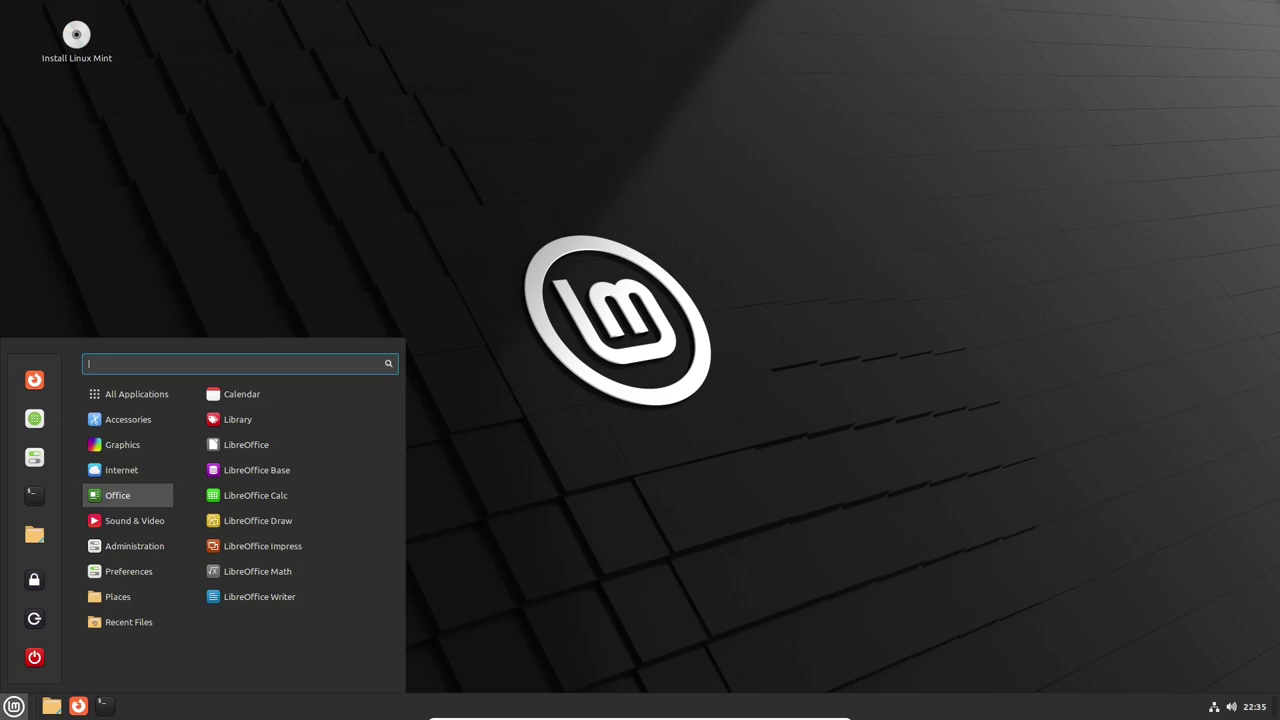
key("Down")
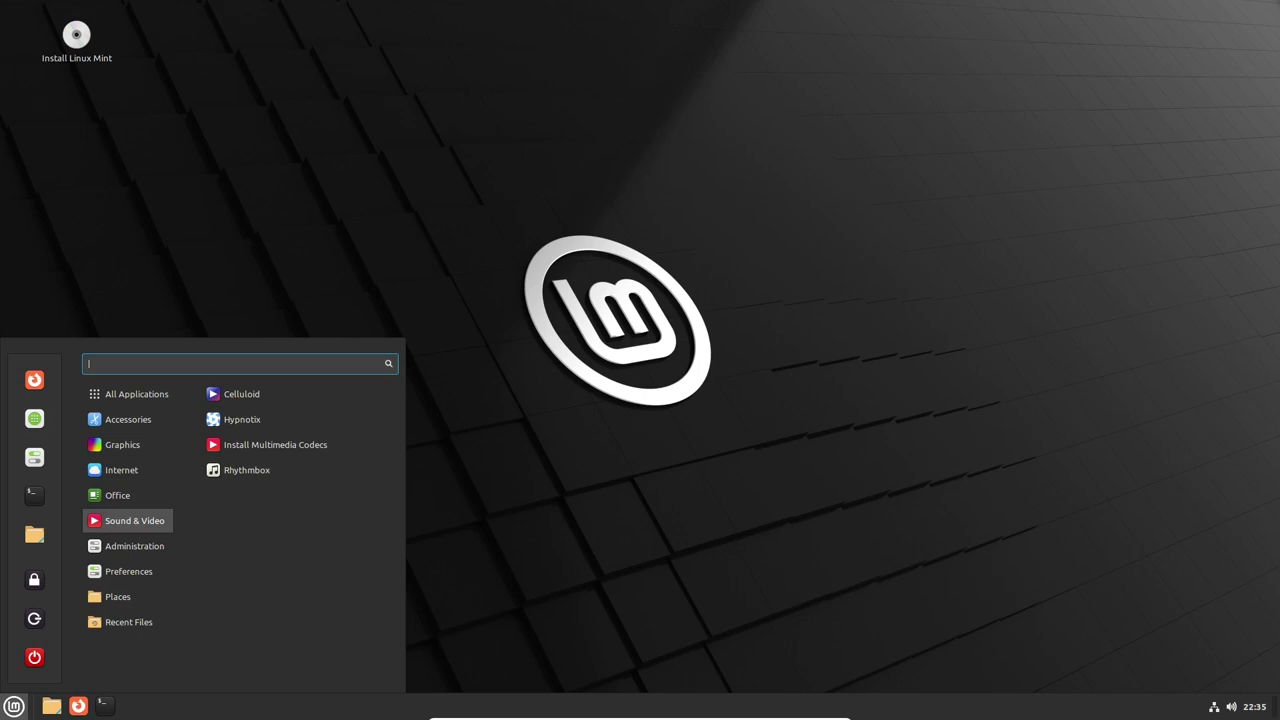
key("Right")
key("Up")
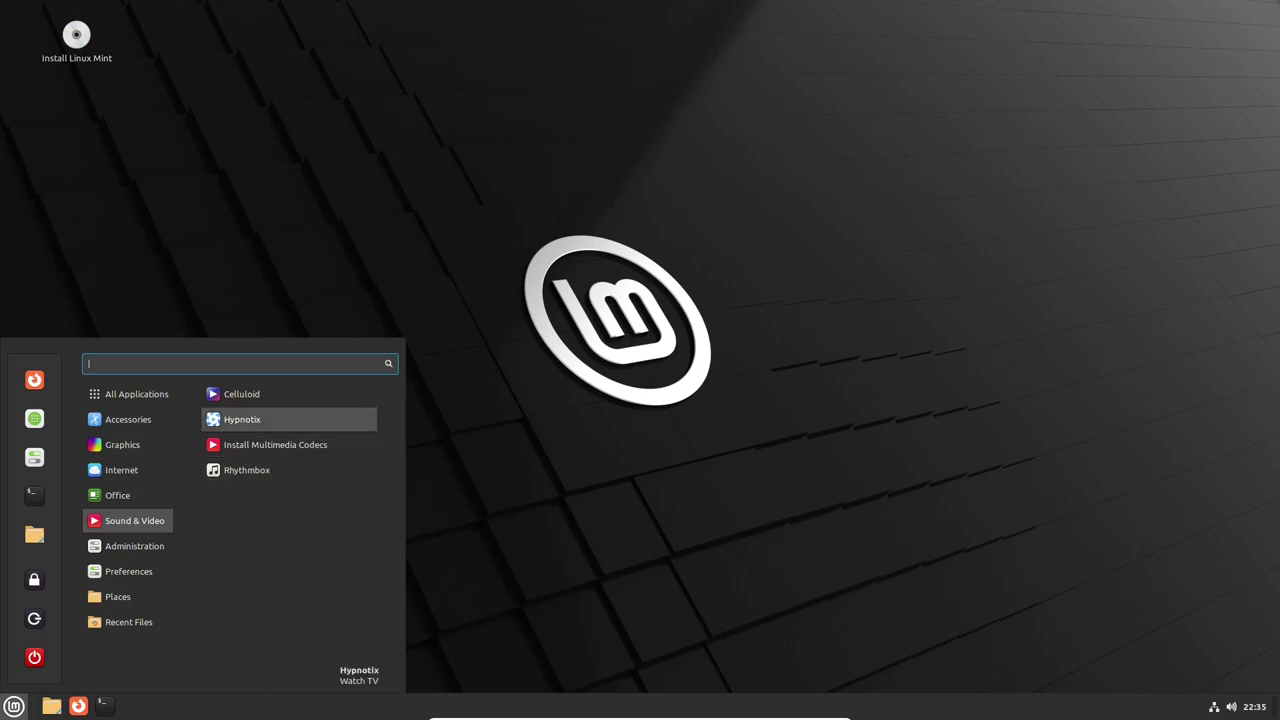
- Launch Hypnotix, centre its window, and open the Free-TV channel list grouped by country
key("Return")
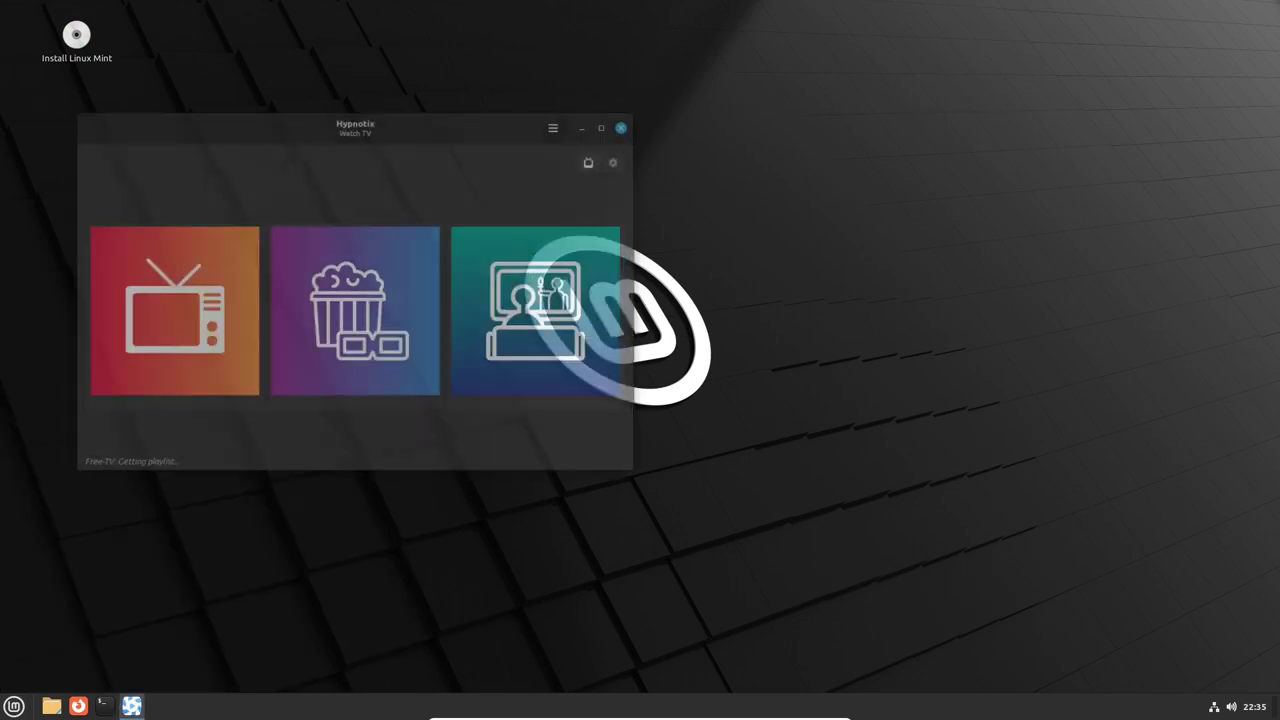
left_click_drag(300, 124, 579, 152)
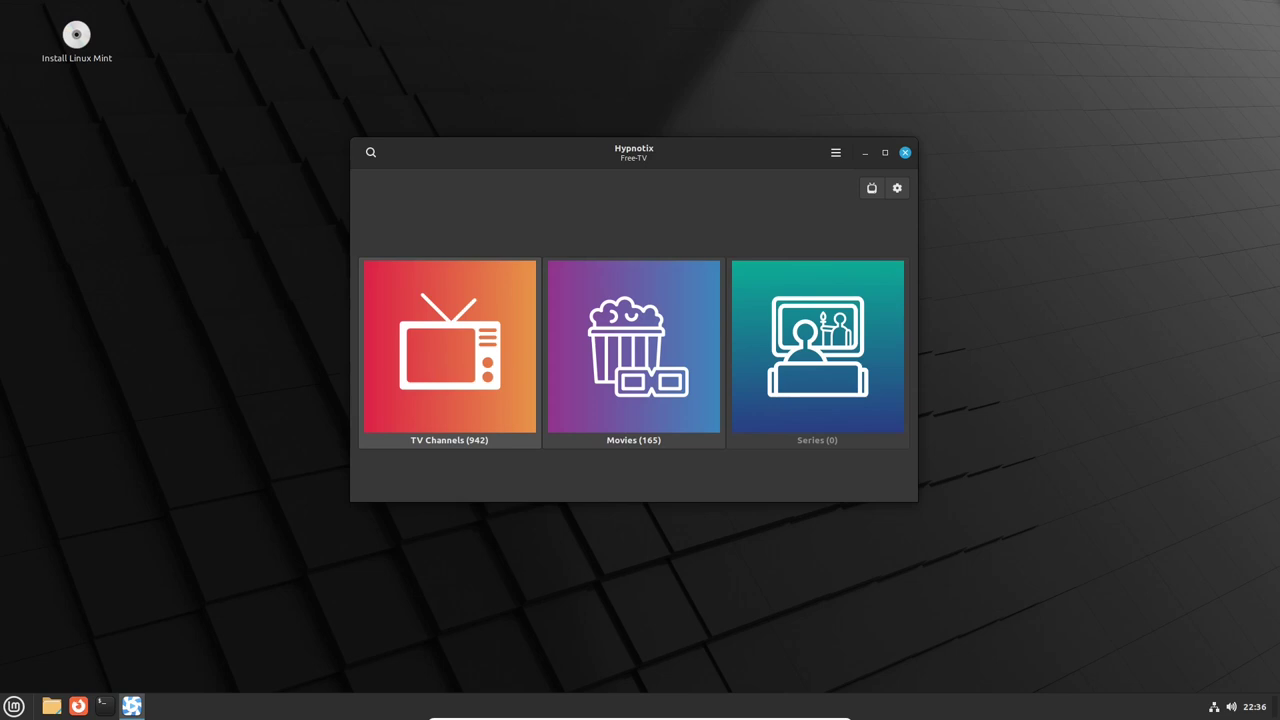
key("Return")
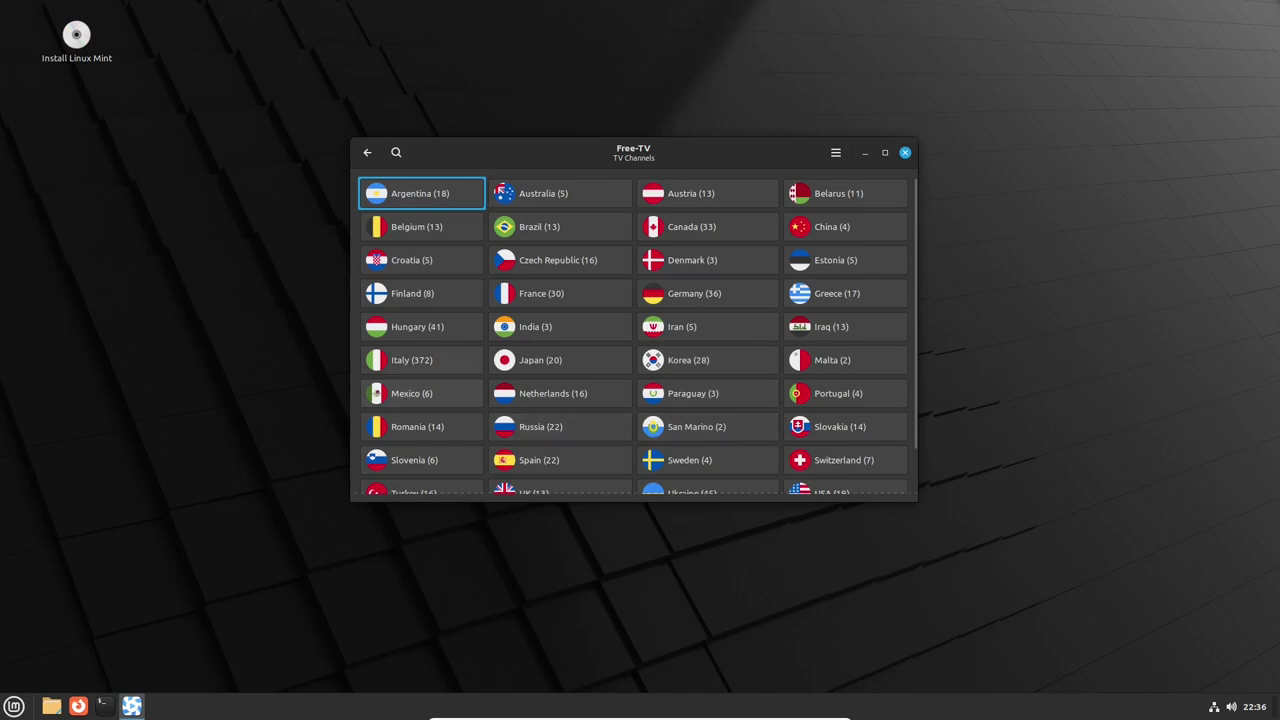
- Close Hypnotix and move to the application menu's Administration category
key("alt+F4")
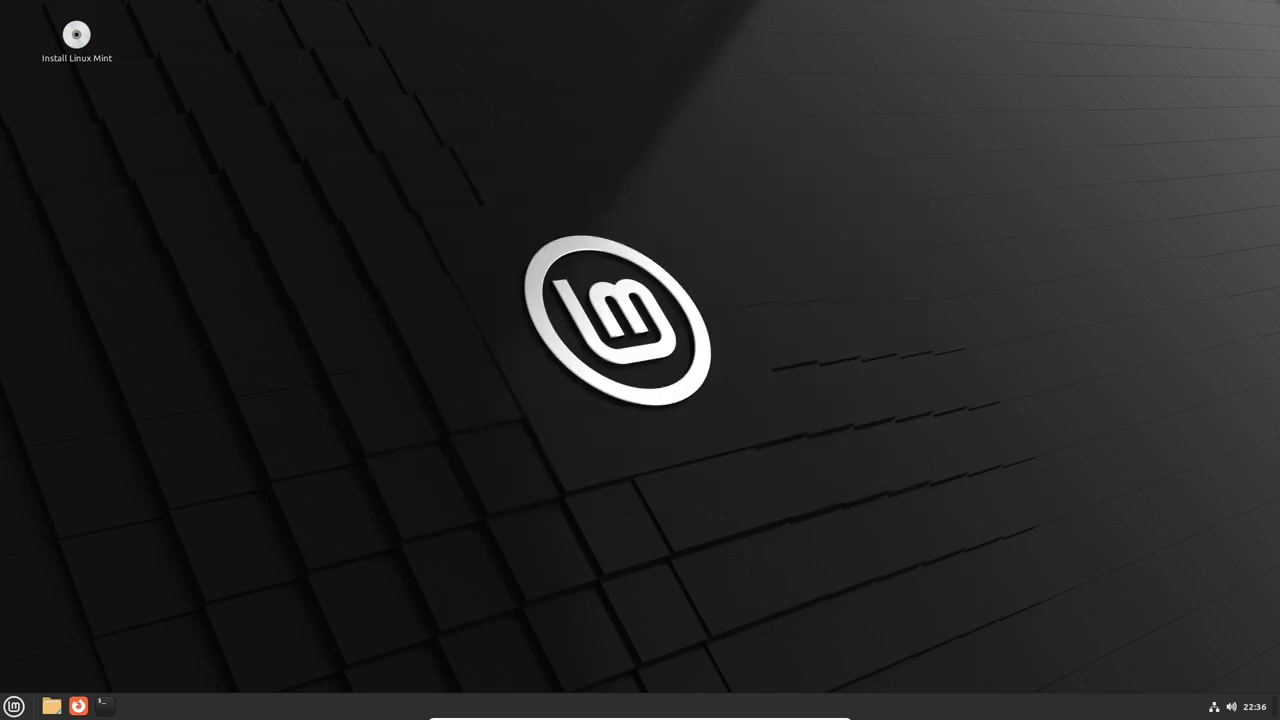
left_click(14, 706)
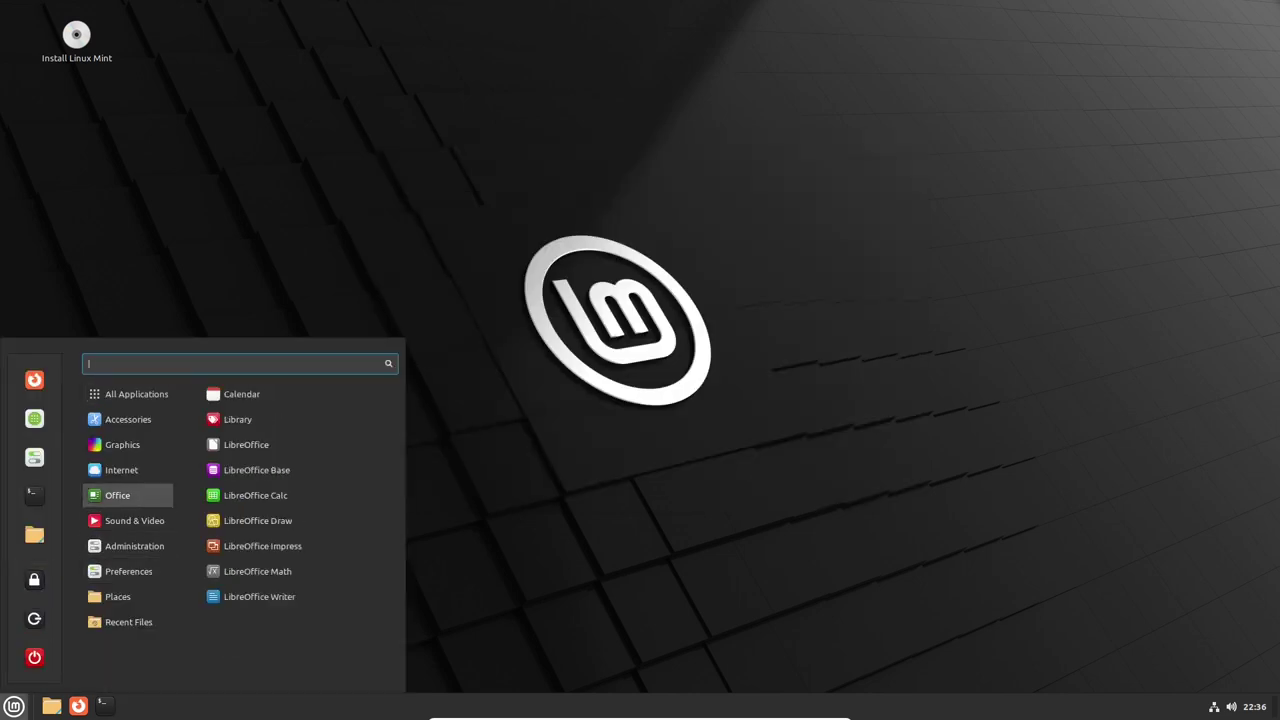
key("Up")
key("Down")
key("Down")
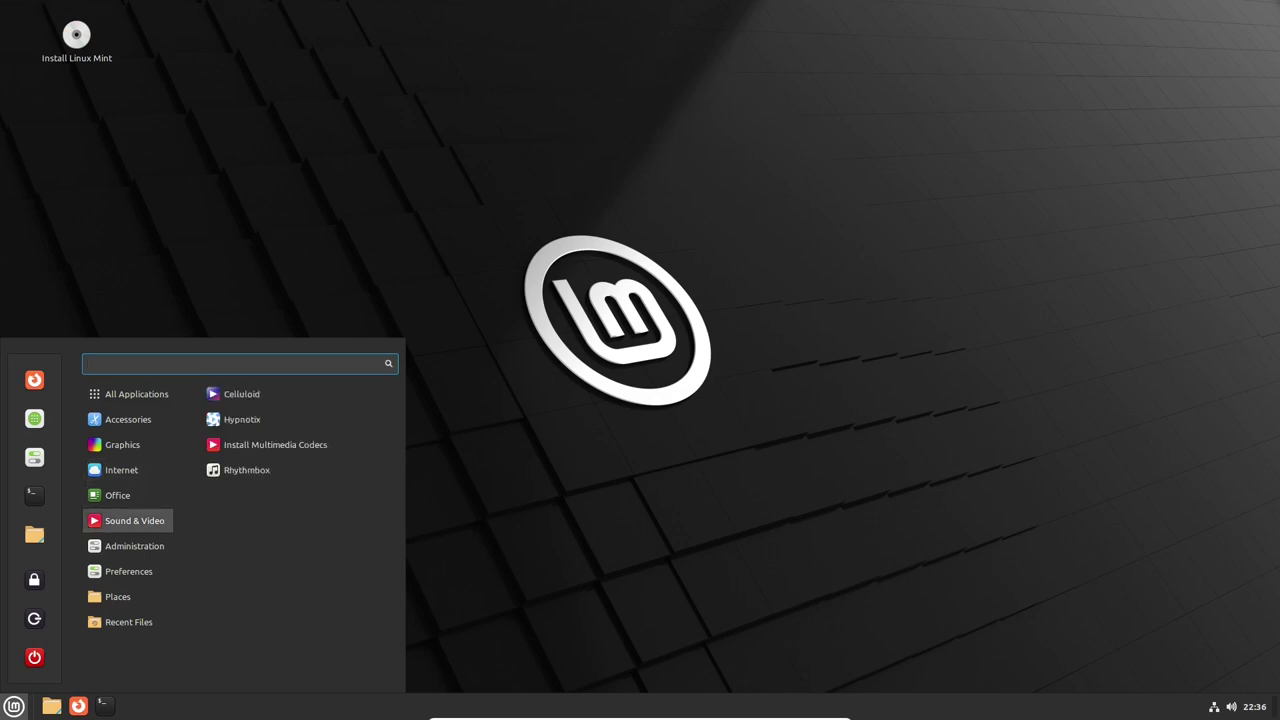
key("Down")
- Step through the Administration tools to highlight Synaptic Package Manager
key("Right")
key("Up")
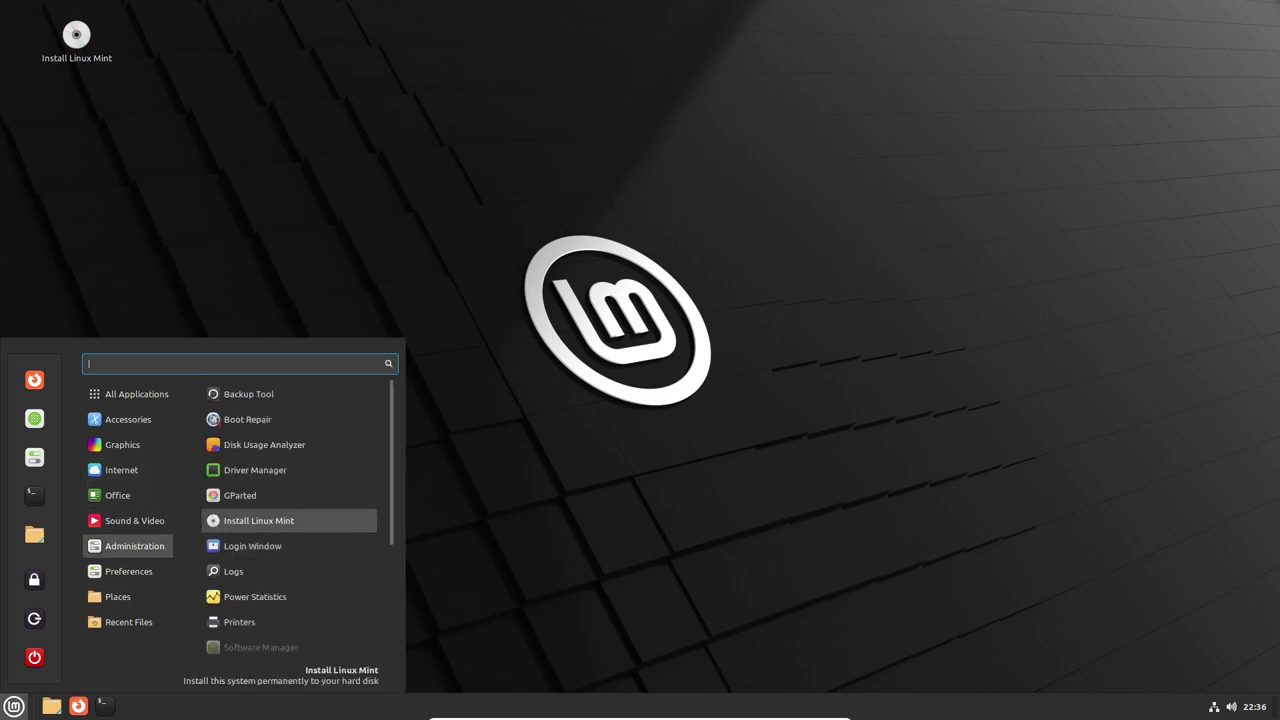
key("Up")
key("Up")
key("Up")
key("Down")
key("Down")
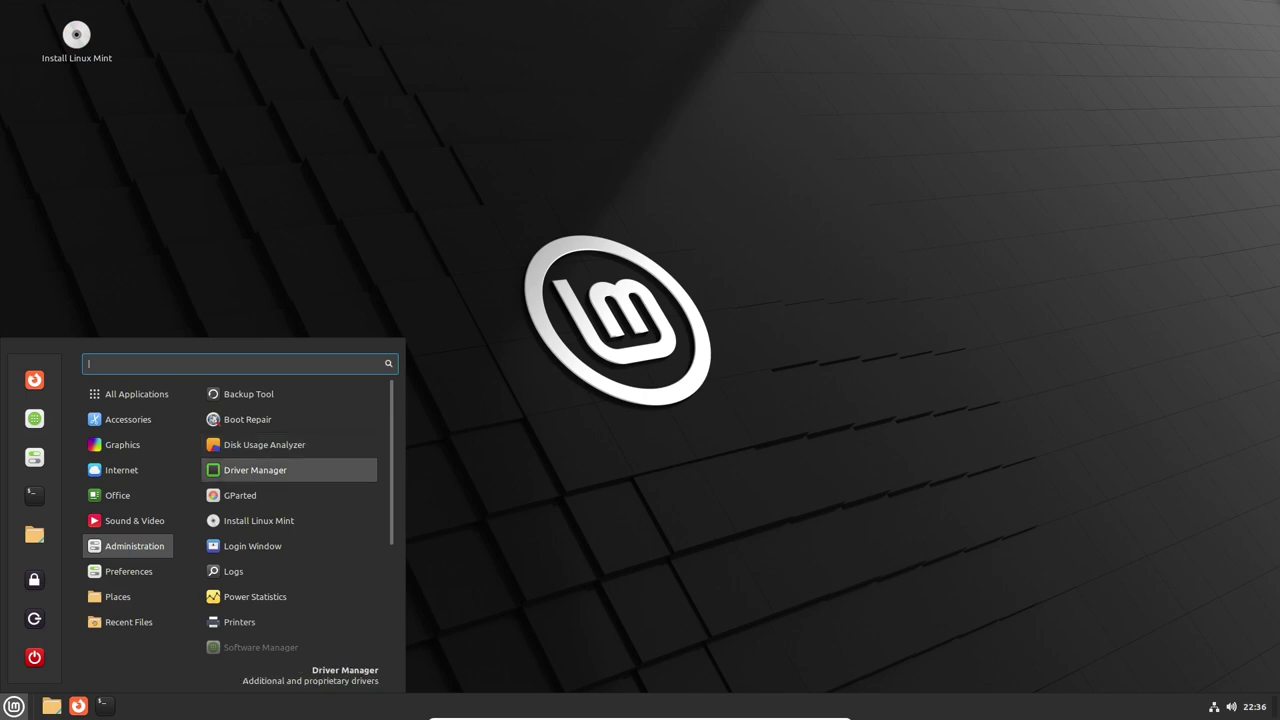
key("Down")
key("Down")
key("Down")
key("Down")
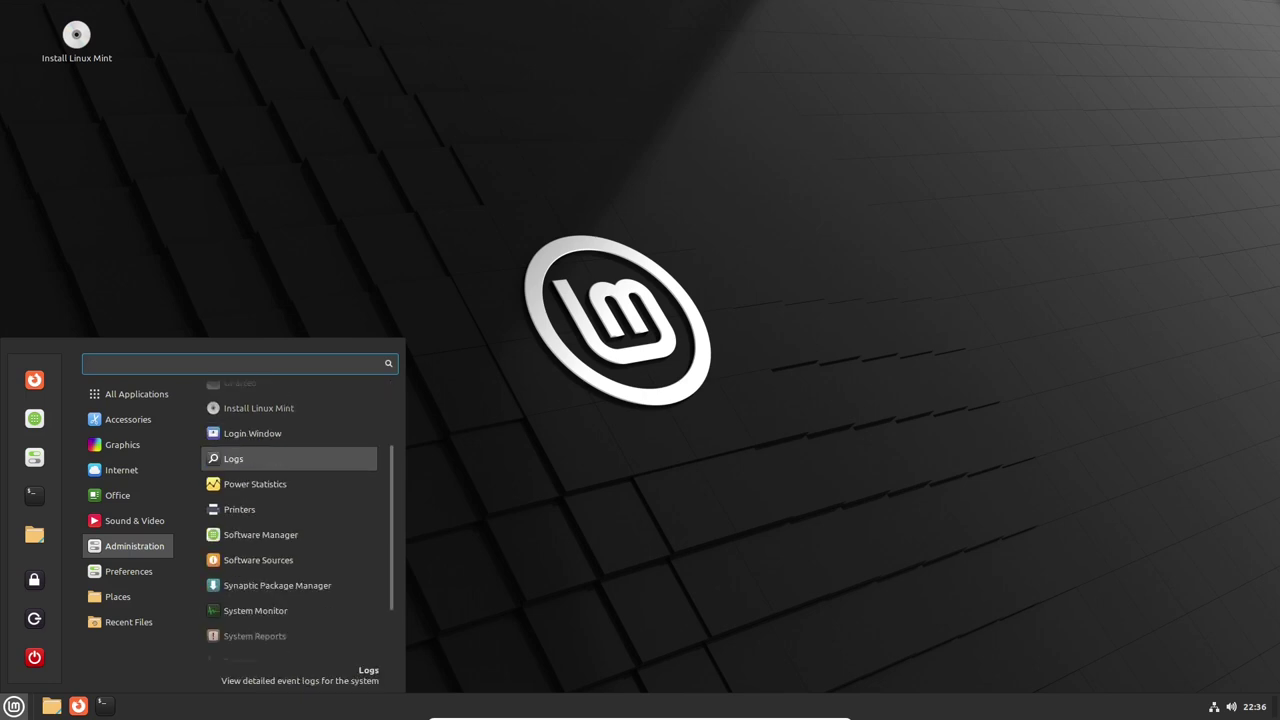
key("Down")
key("Down")
key("Down")
key("Down")
key("Down")
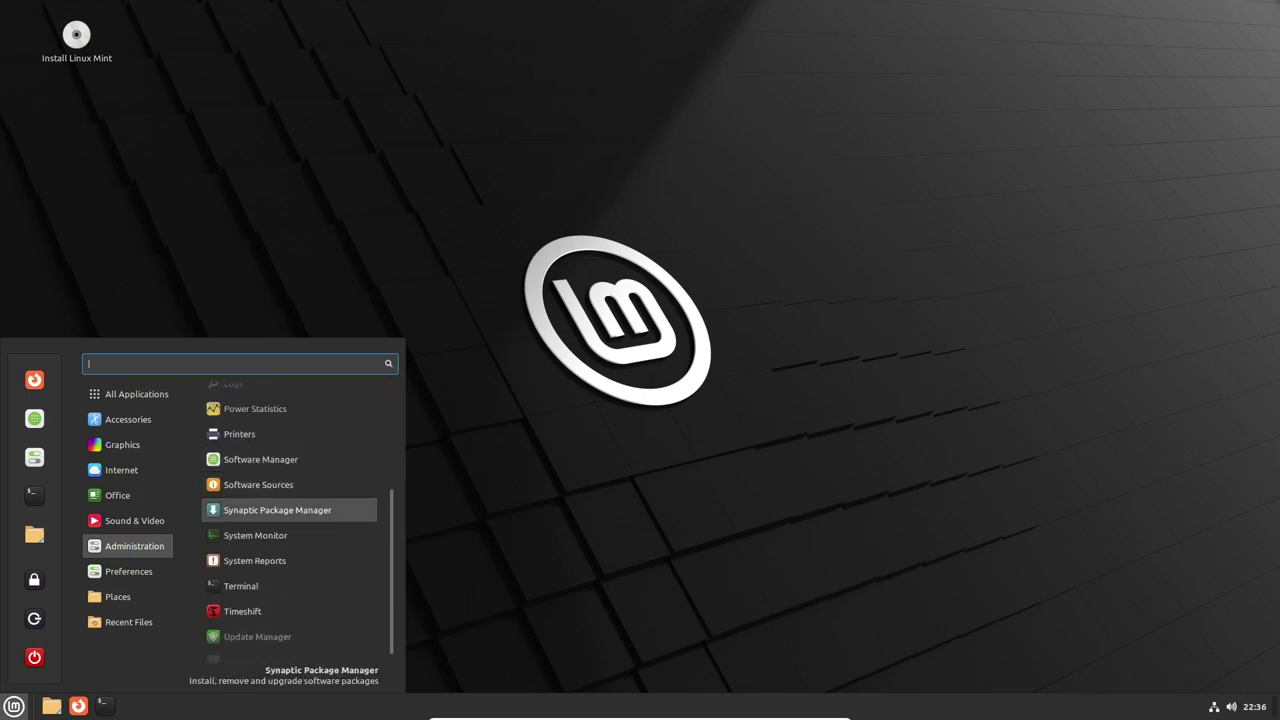
key("Down")
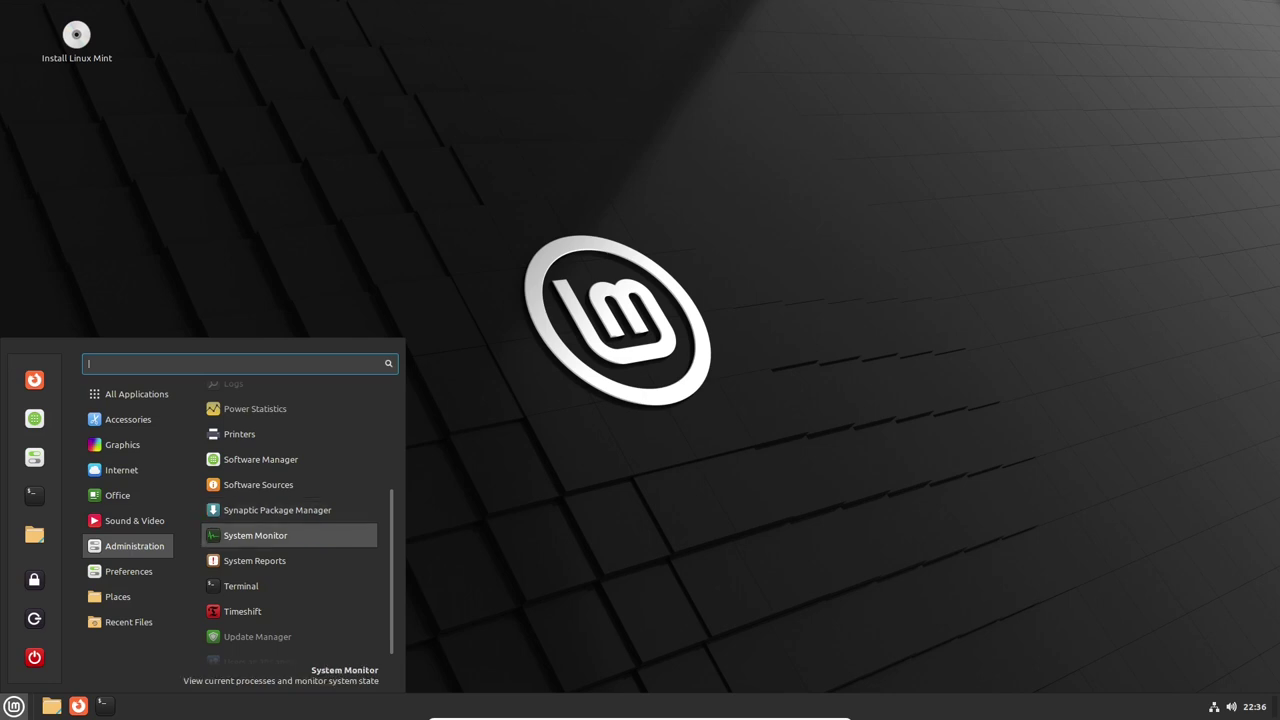
key("Up")
- Launch Synaptic, dismiss the introduction, check About (version 0.90.2), then quit Synaptic
key("Return")
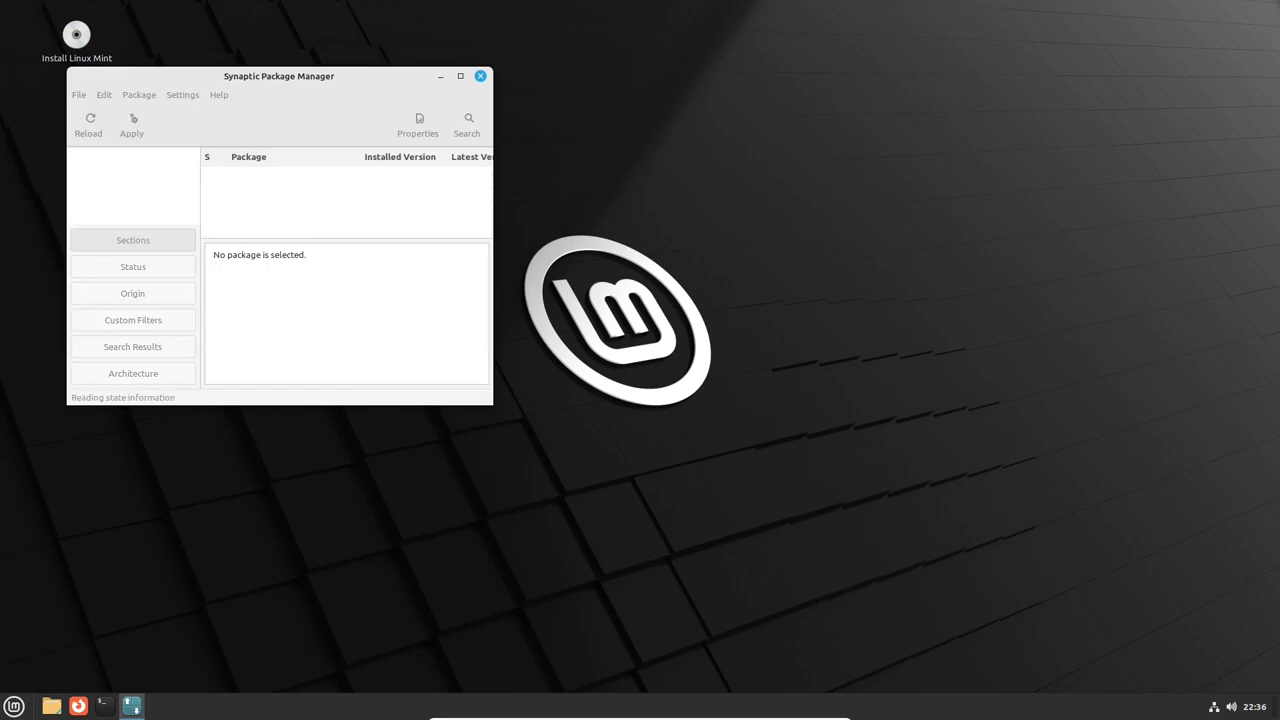
key("Return")
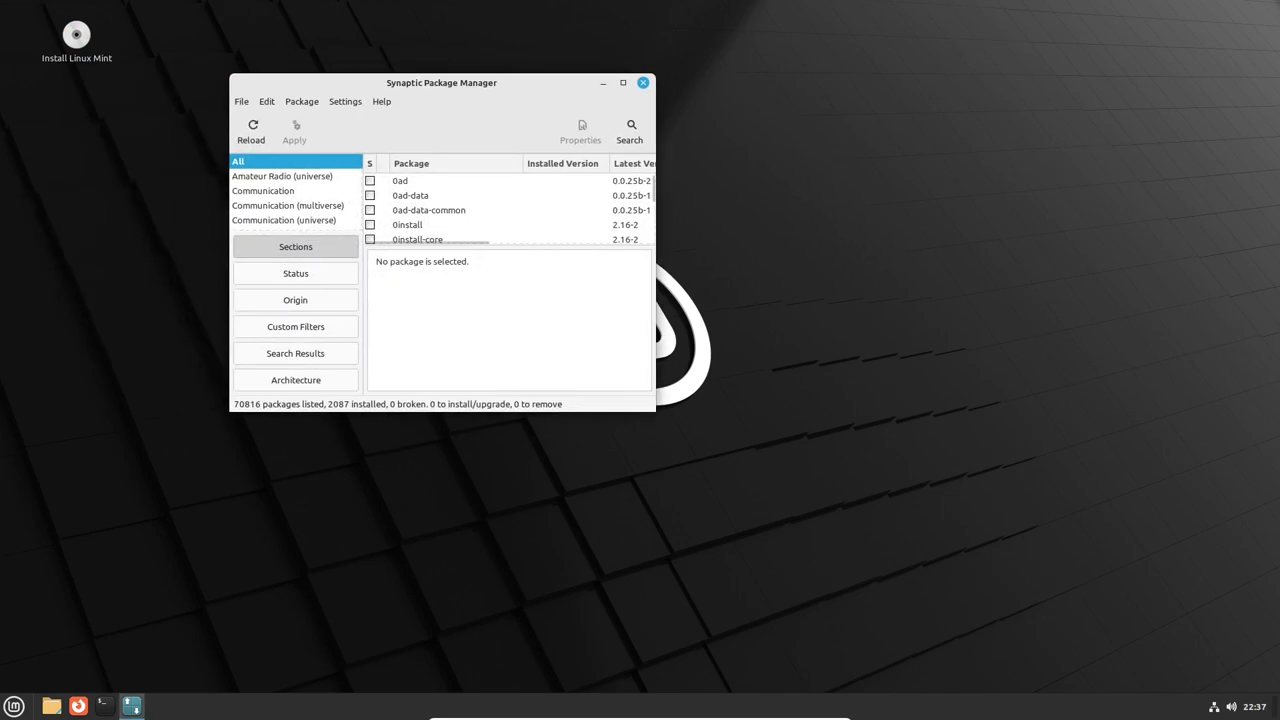
key("alt+h")
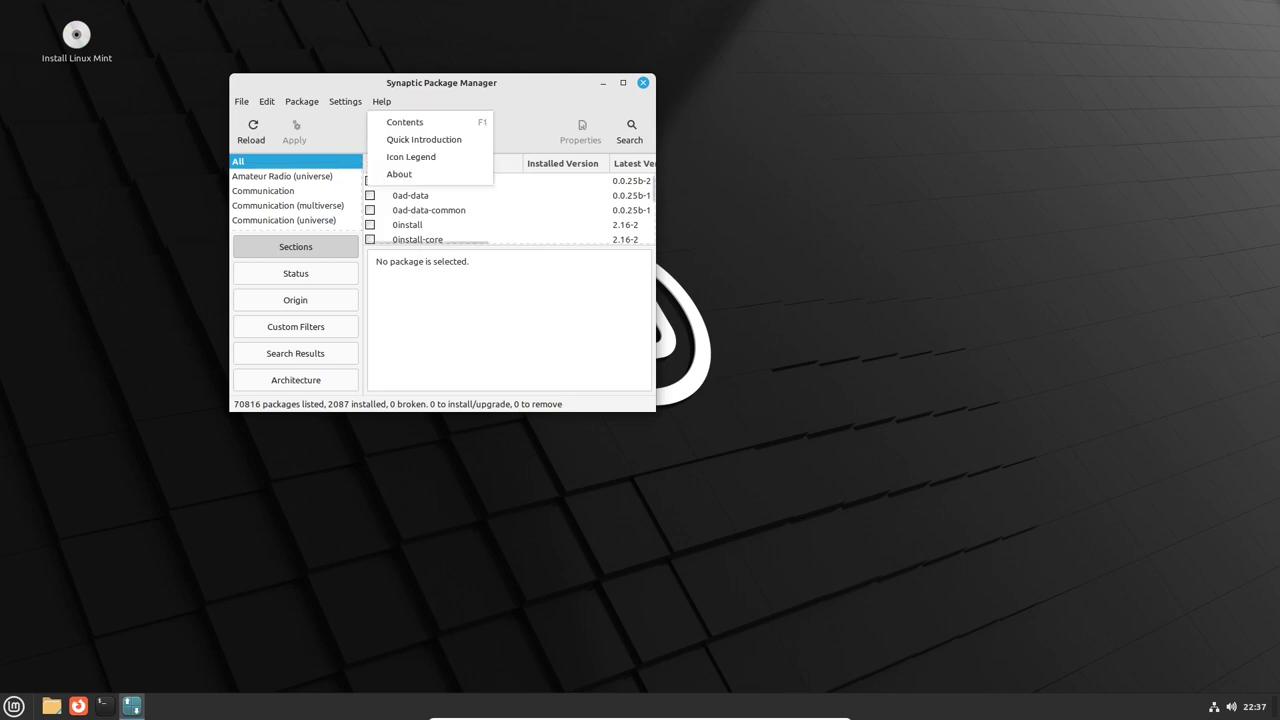
key("Down")
key("Down")
key("Down")
key("Down")
key("Return")
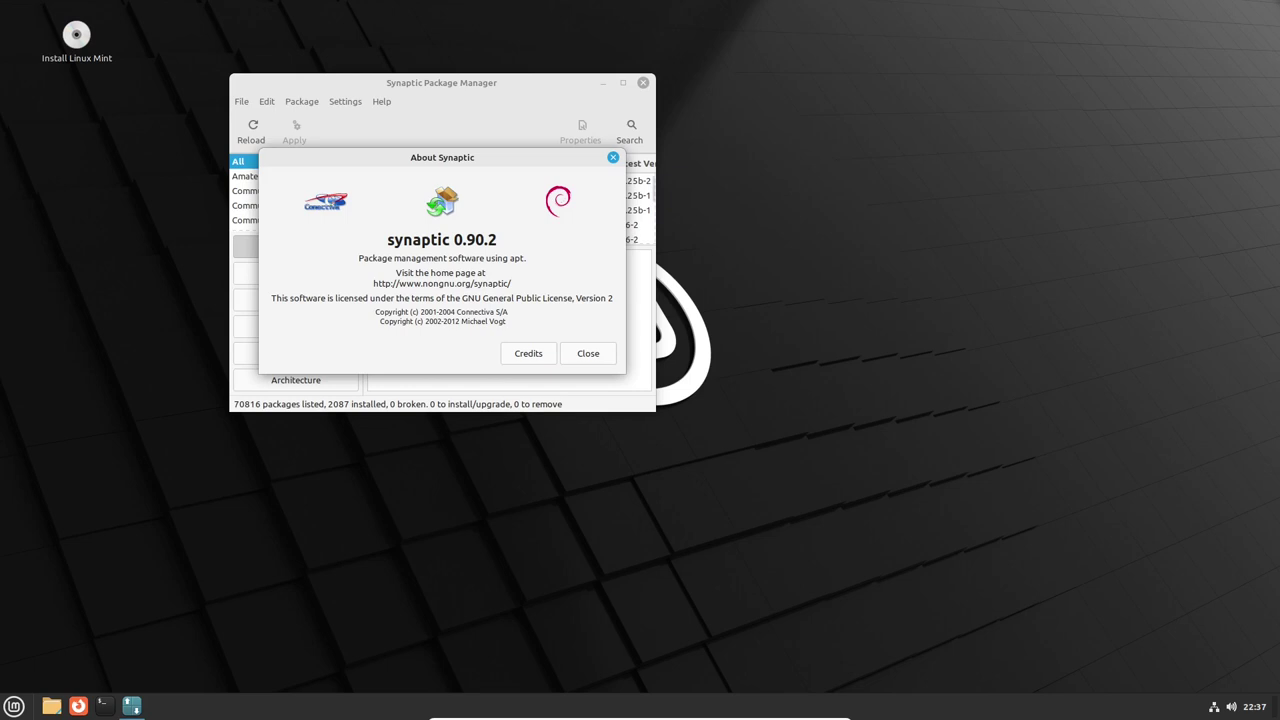
key("Escape")
key("ctrl+q")
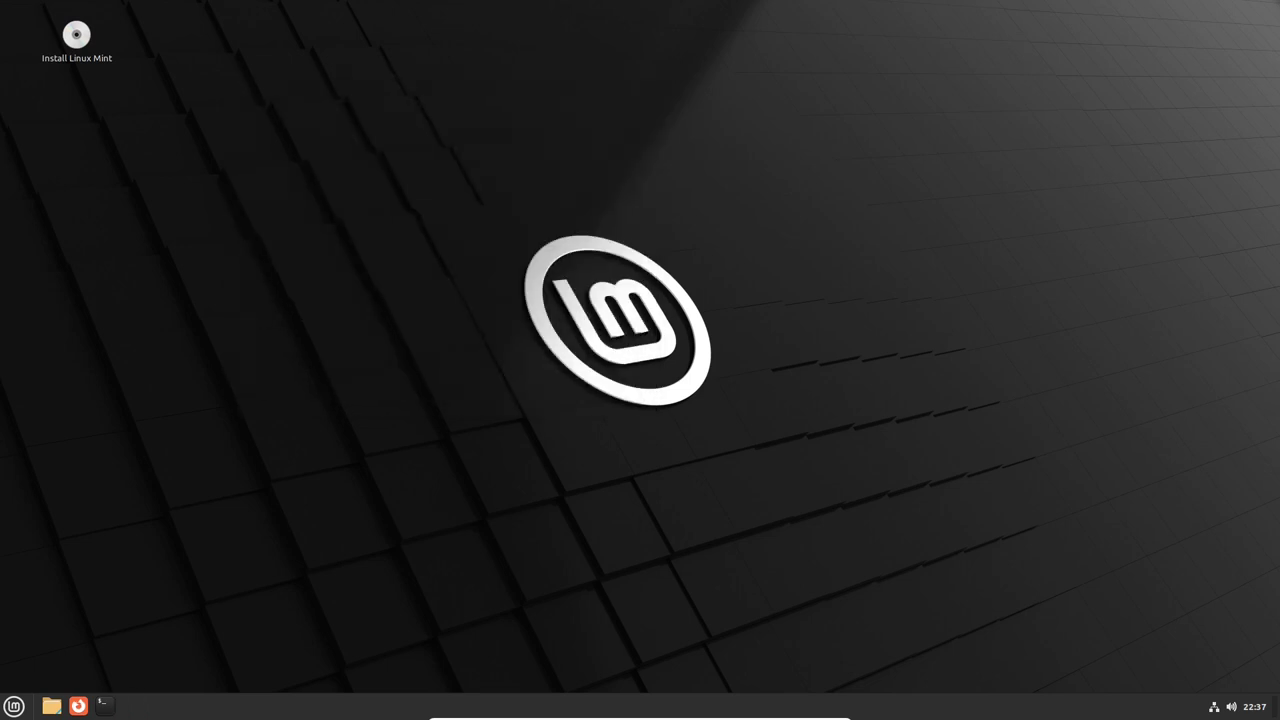
key("super")
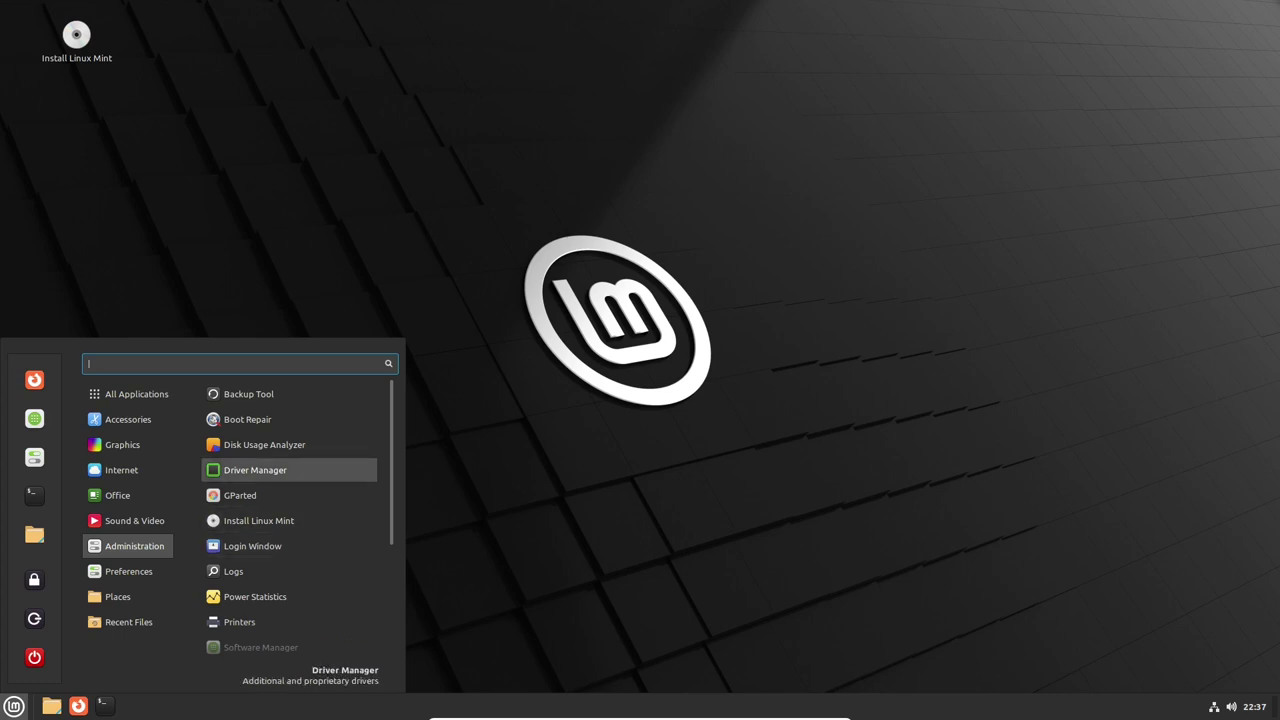
key("Return")
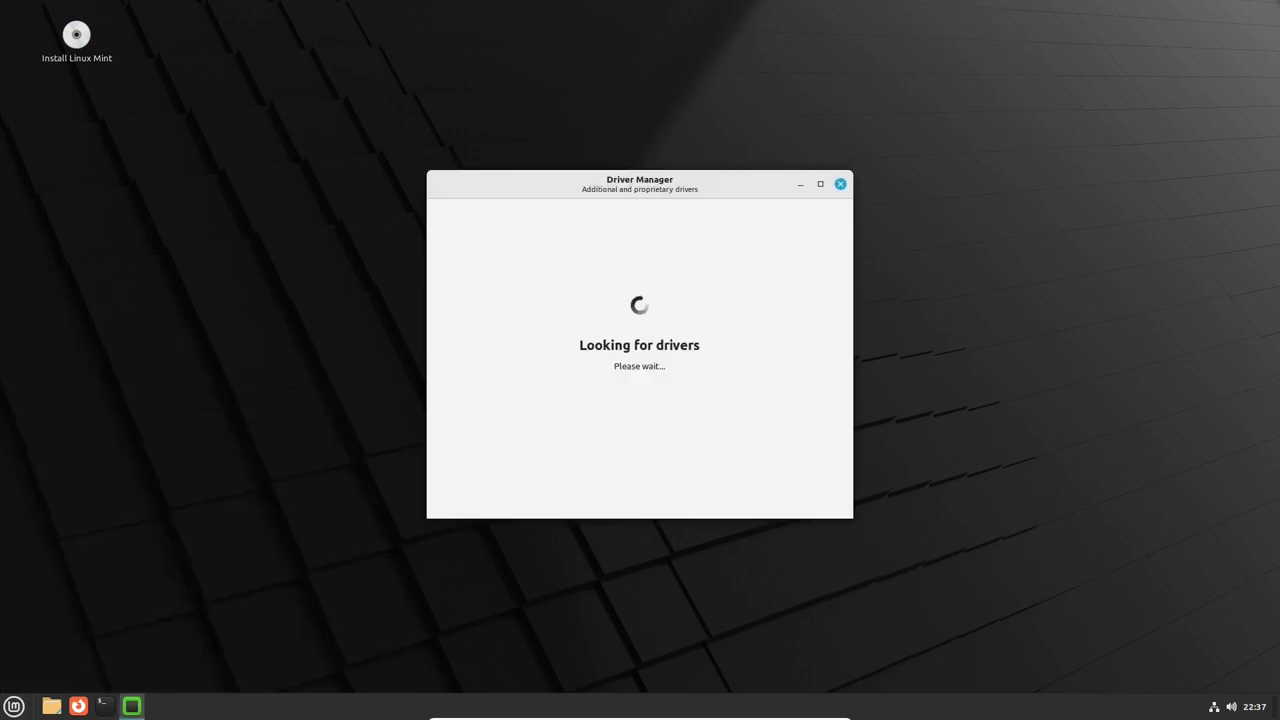
left_click_drag(640, 180, 576, 115)
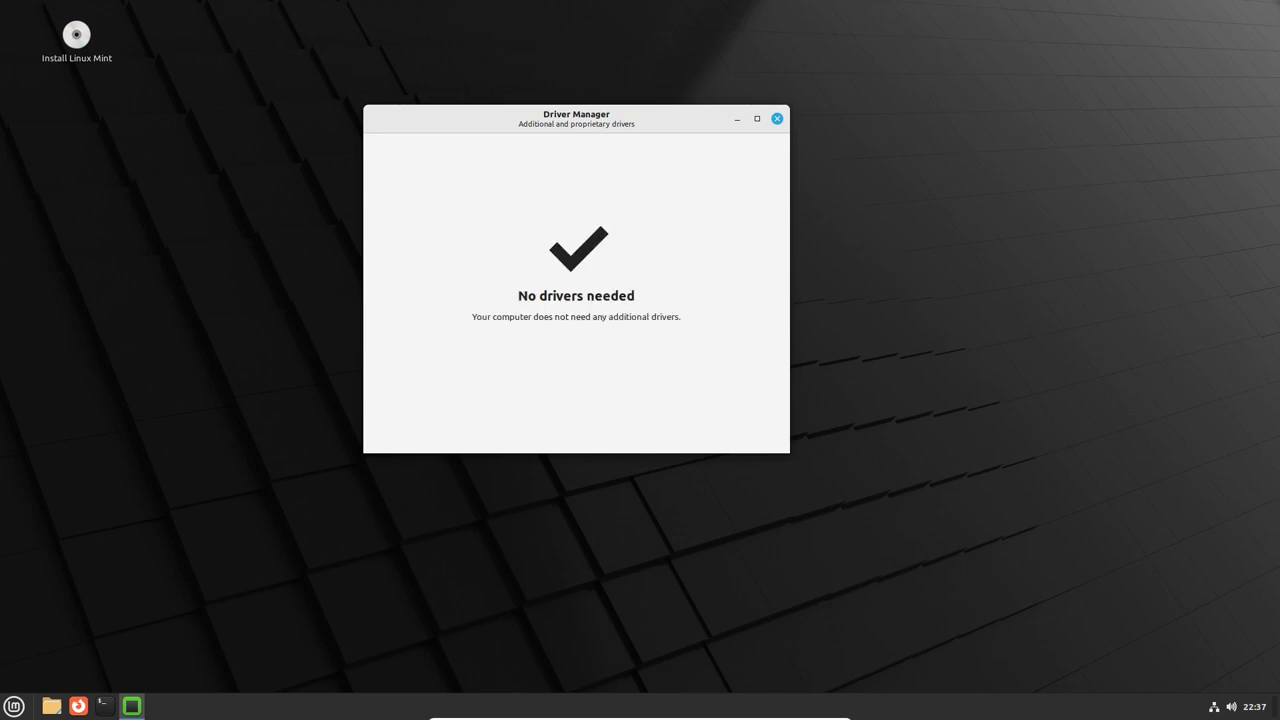
left_click(777, 118)
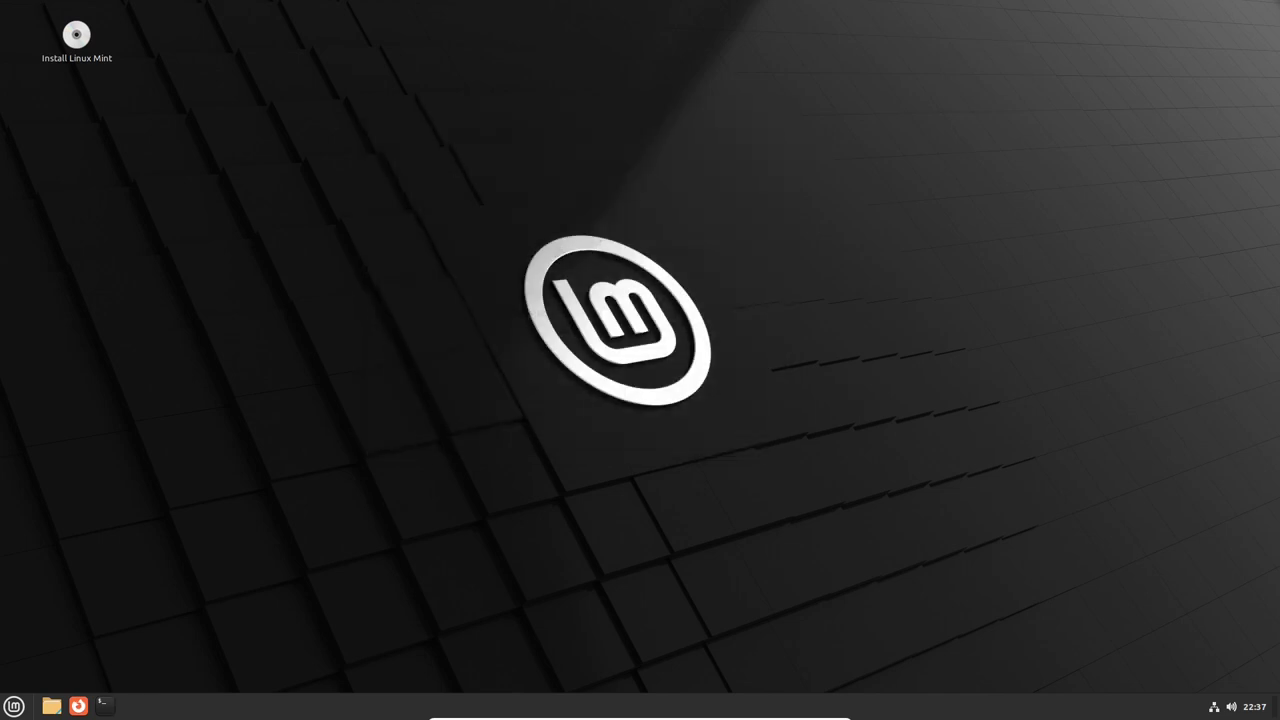
key("super")
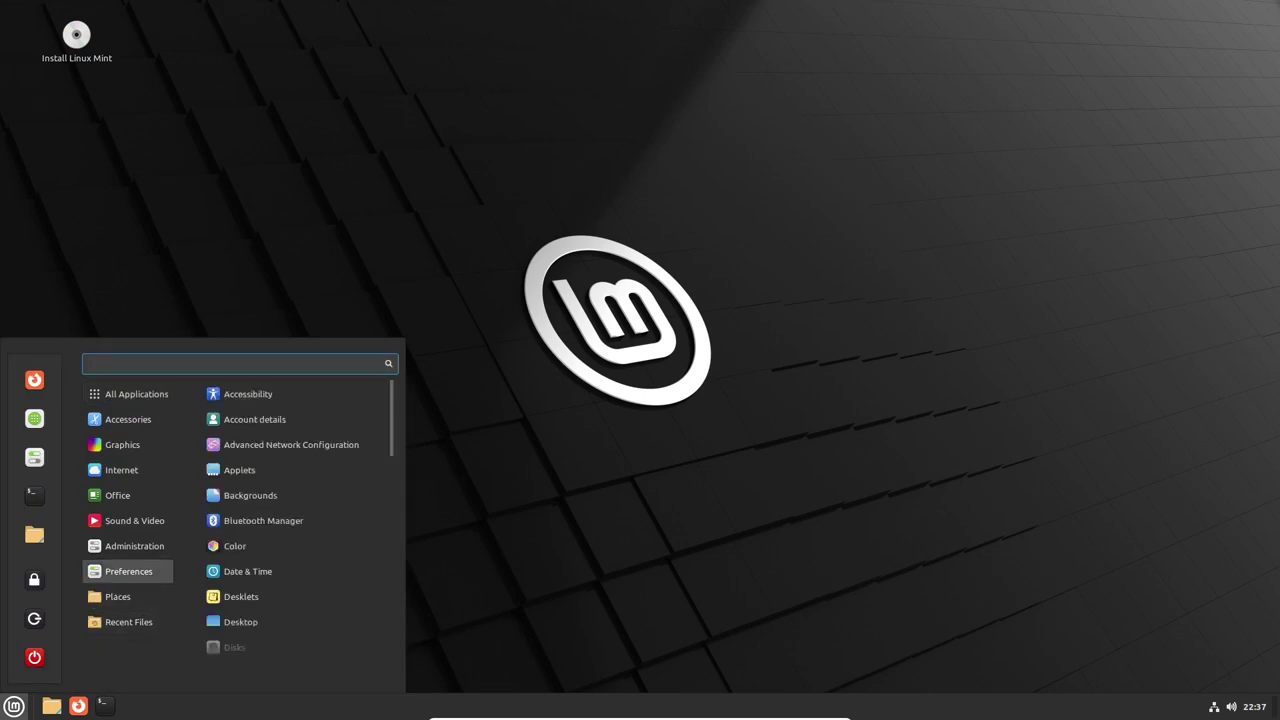
scroll(290, 598, "down", 3)
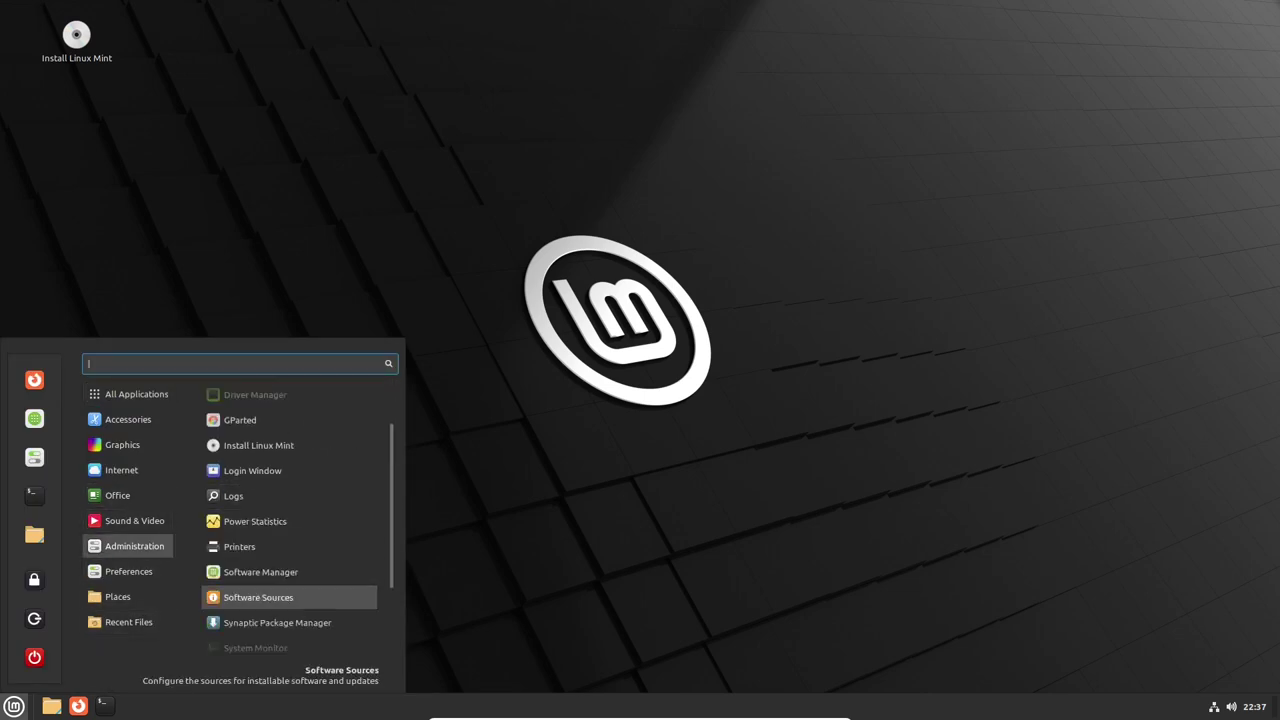
scroll(290, 598, "down", 2)
key("Up")
key("Return")
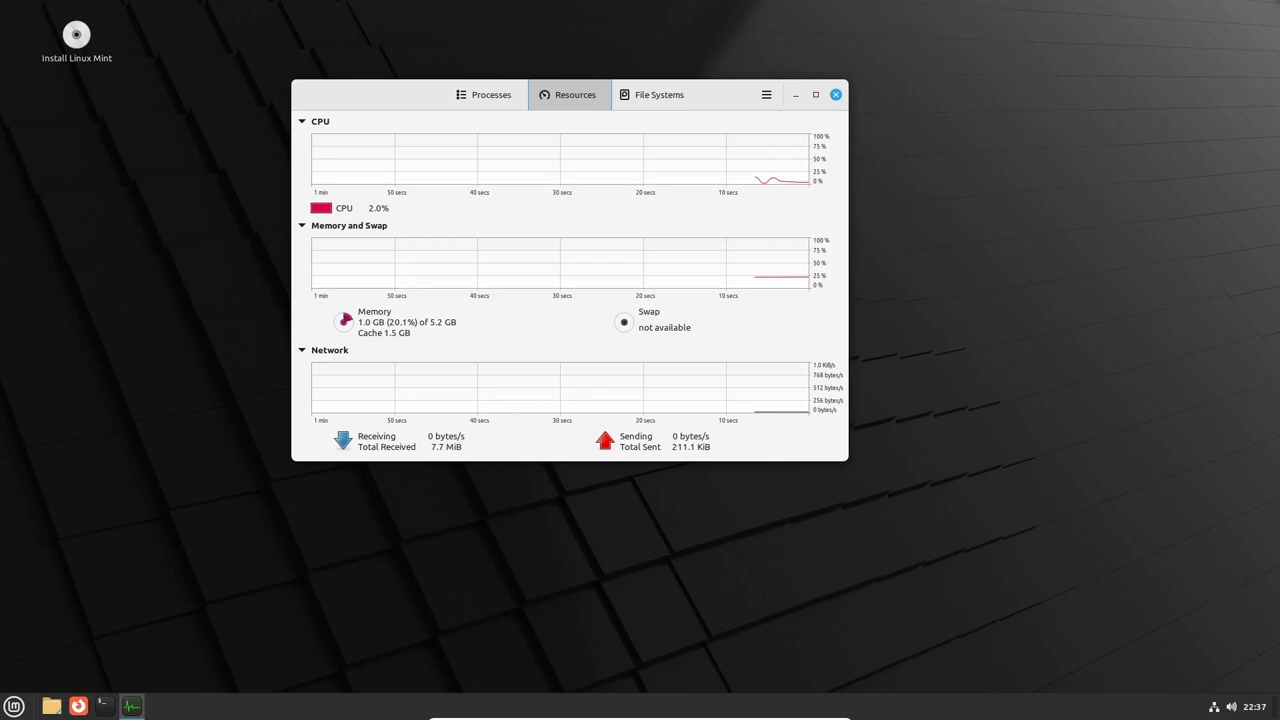
left_click(487, 94)
scroll(570, 290, "down", 2)
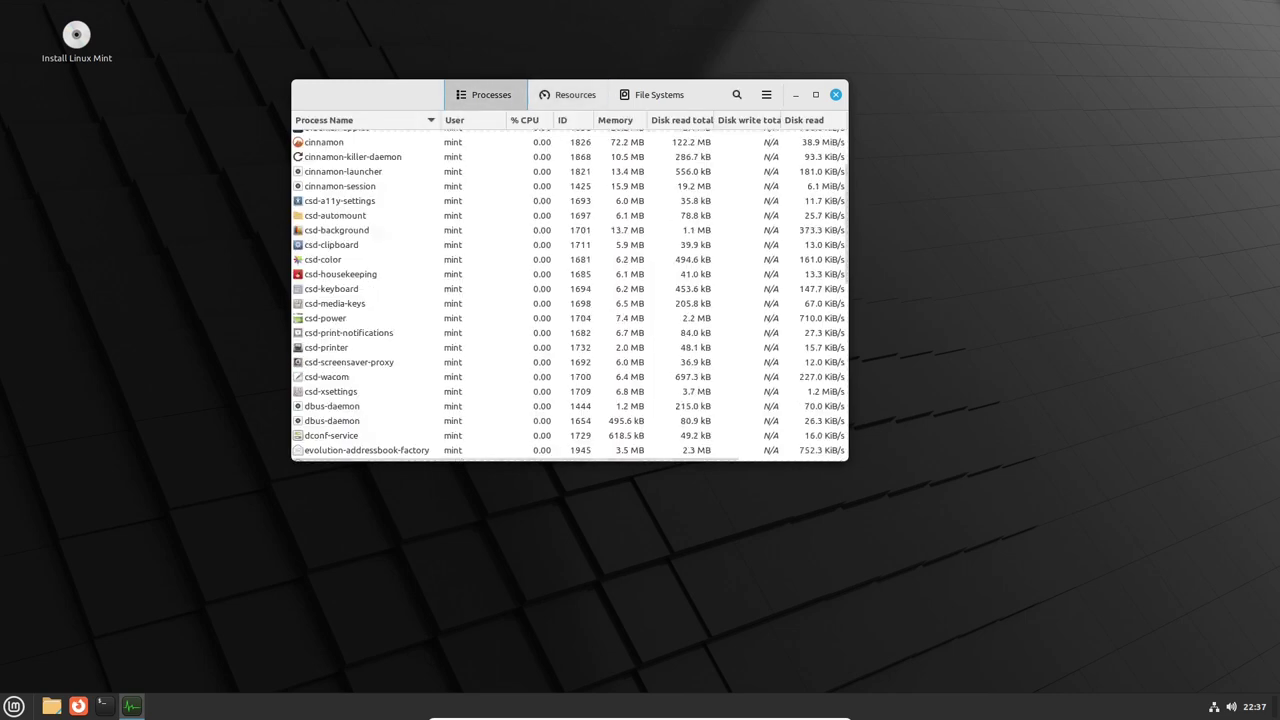
scroll(570, 290, "down", 4)
scroll(570, 290, "down", 3)
scroll(570, 290, "down", 3)
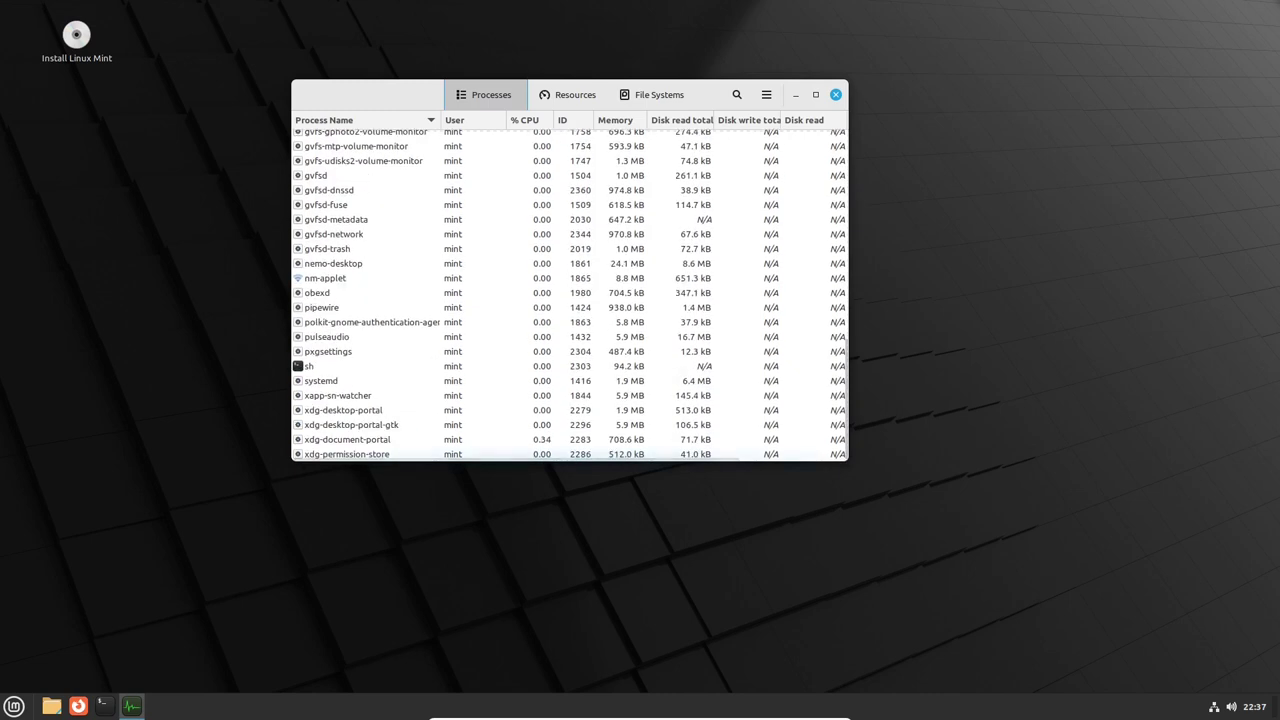
left_click(568, 94)
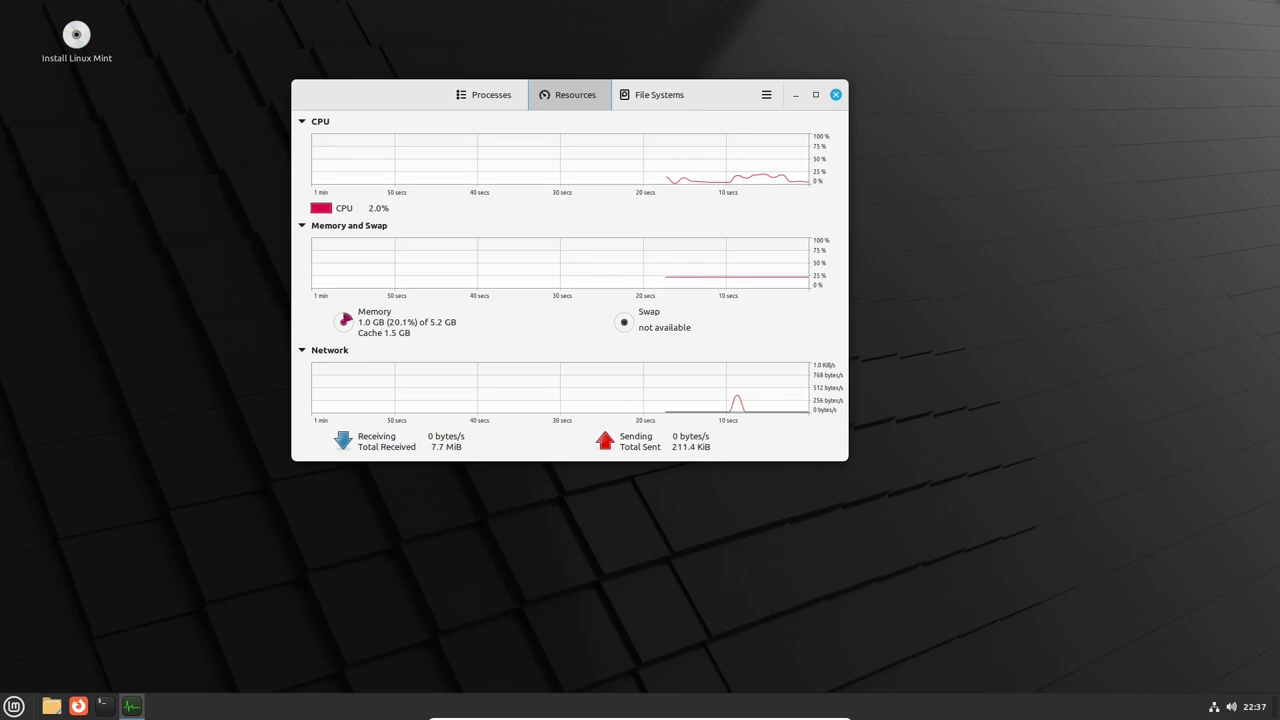
- Close System Monitor, browse the application menu's categories, then dismiss the menu
key("alt+F4")
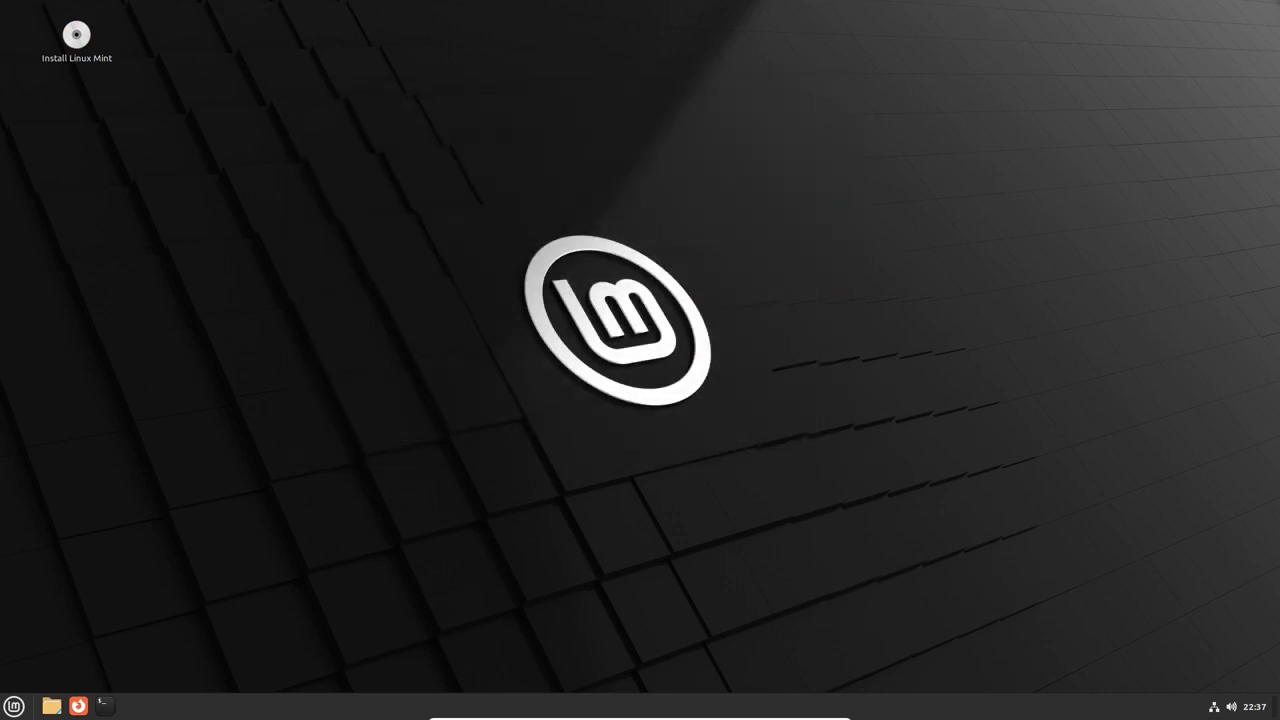
left_click(14, 706)
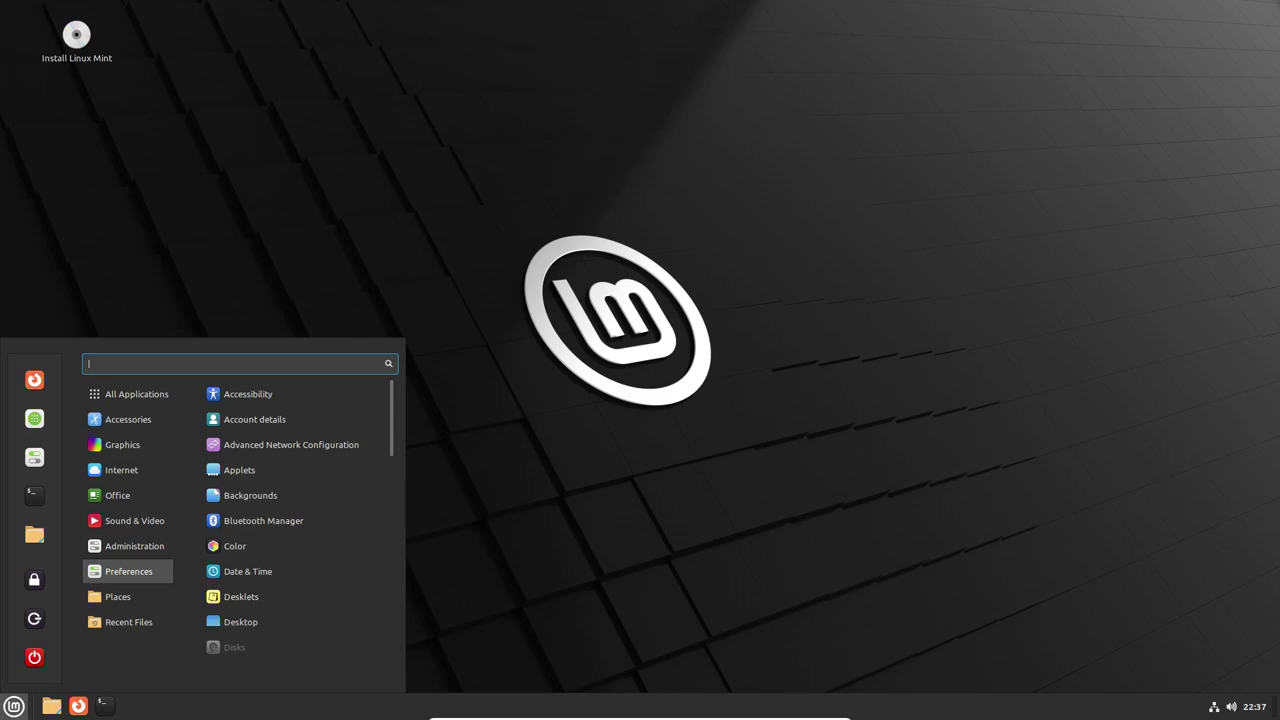
key("Right")
key("Down")
key("Down")
key("Down")
key("Down")
key("Down")
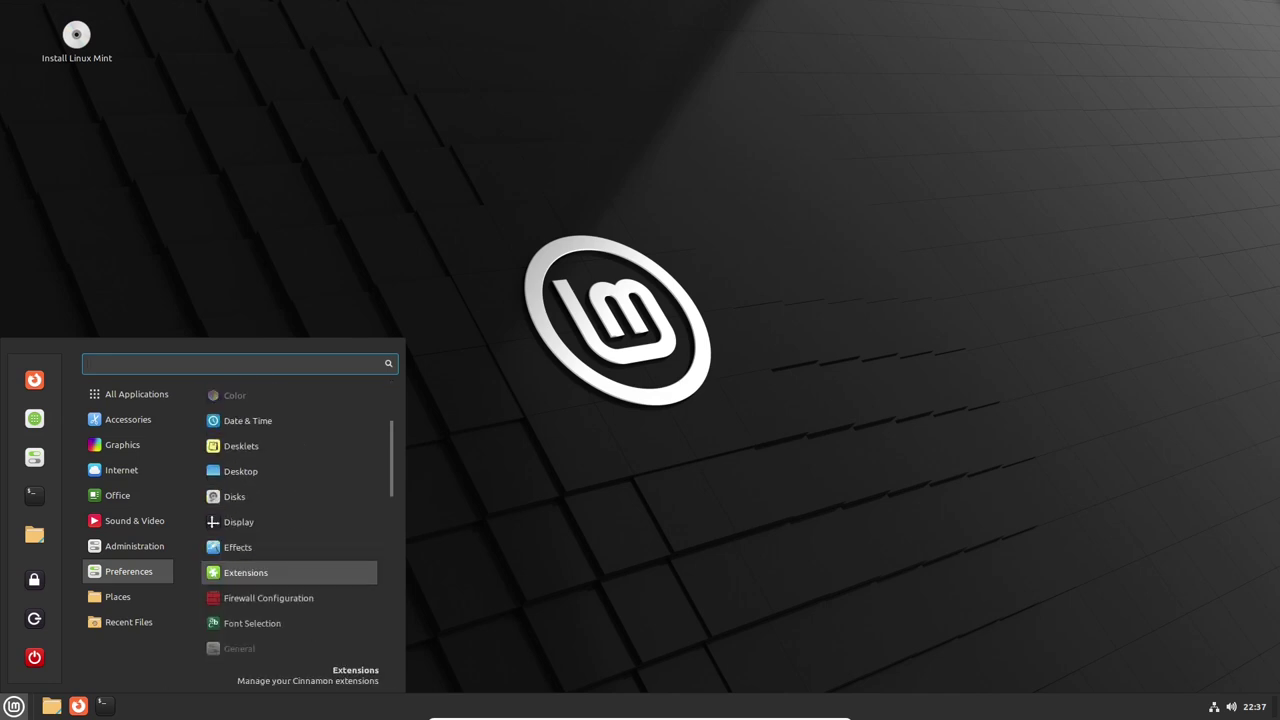
key("Down")
key("Left")
key("Down")
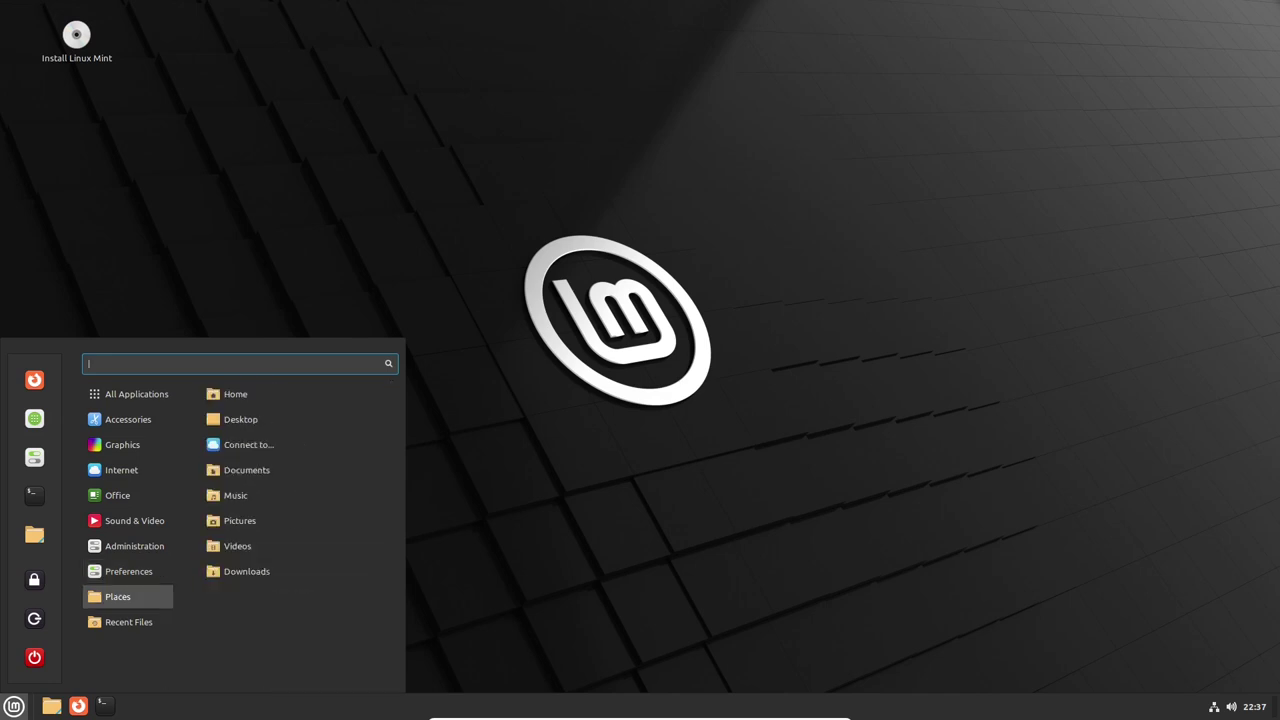
- Open Display settings from the desktop menu, view both pages (1920×1080, 100% scale), and close
key("Down")
key("Escape")
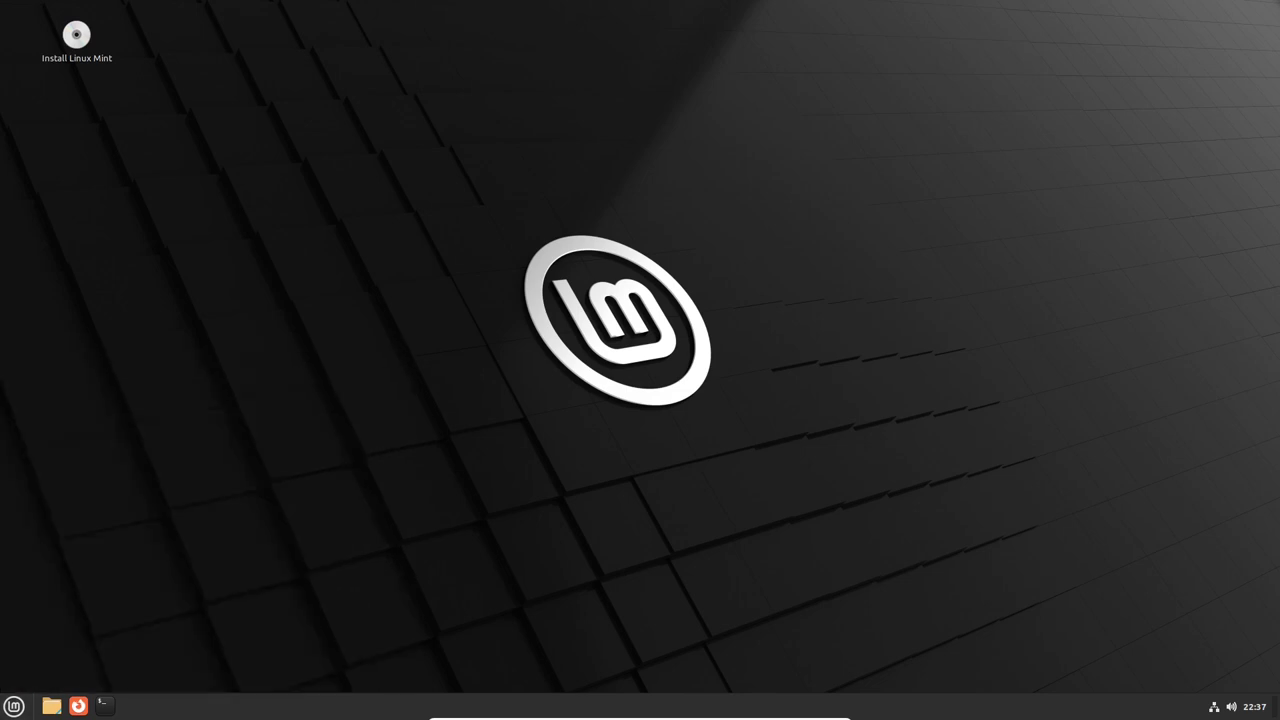
key("shift+F10")
key("Down")
key("Down")
key("Down")
key("Down")
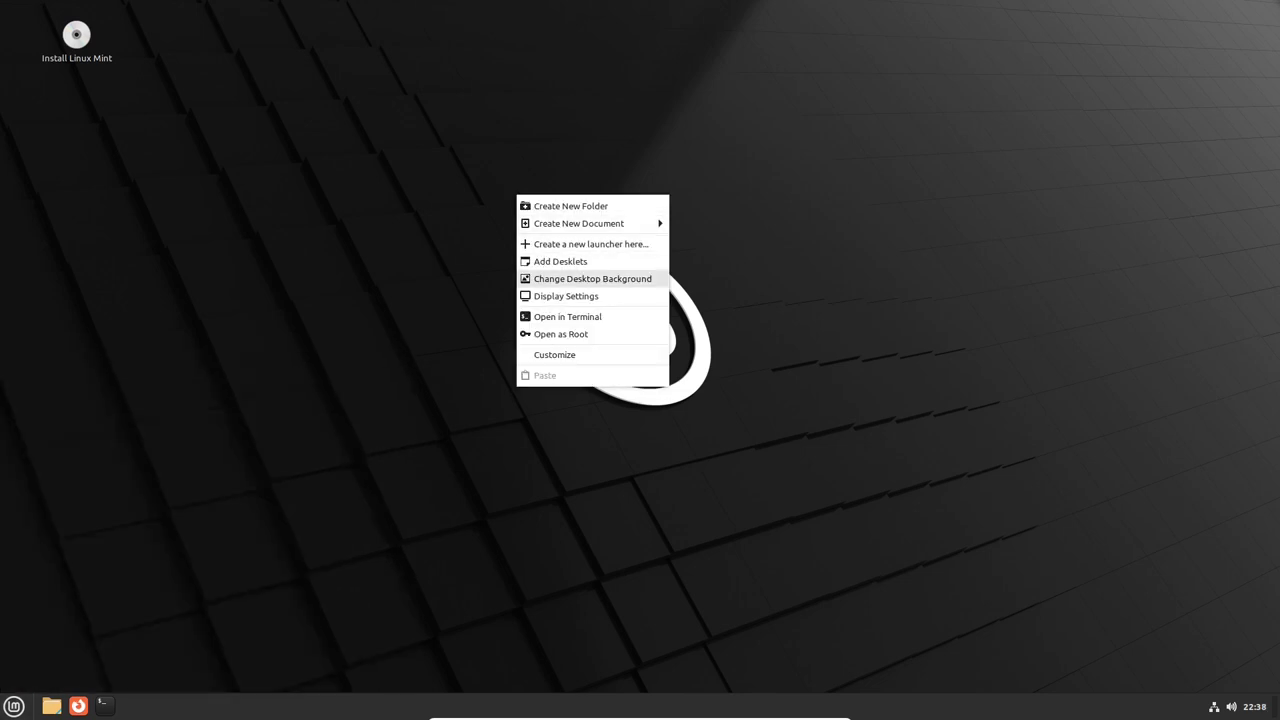
key("Down")
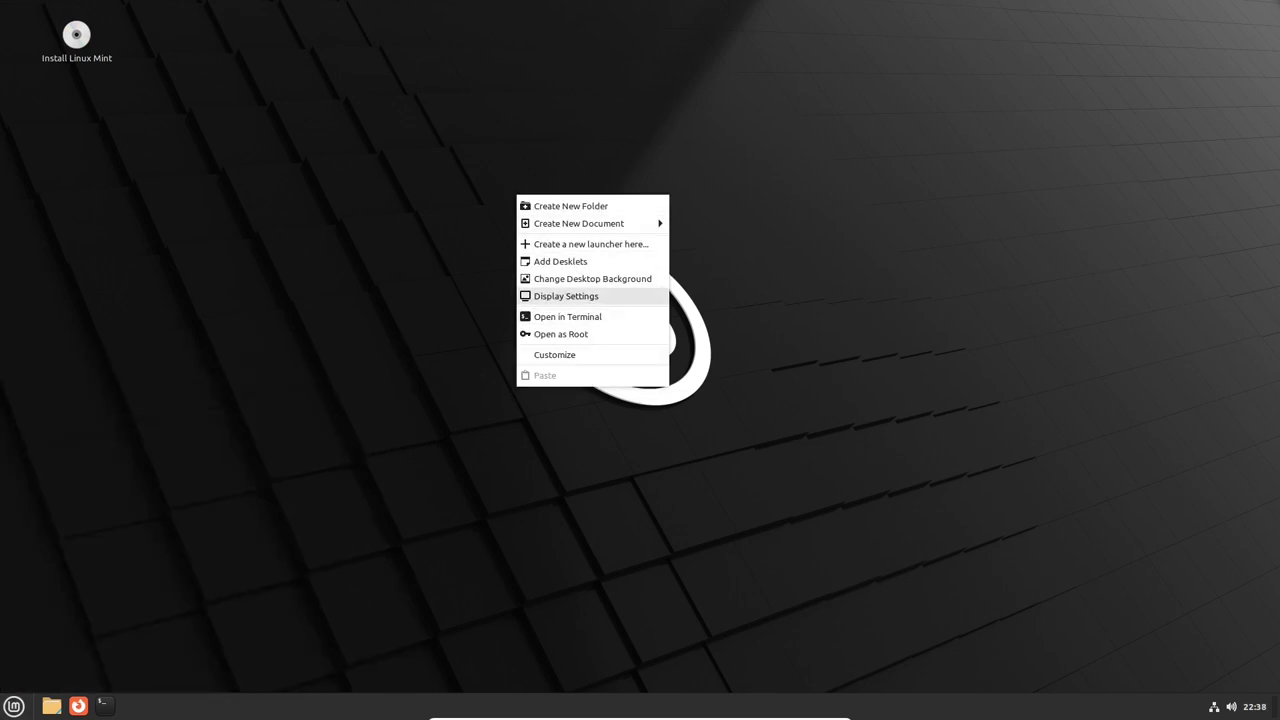
key("Return")
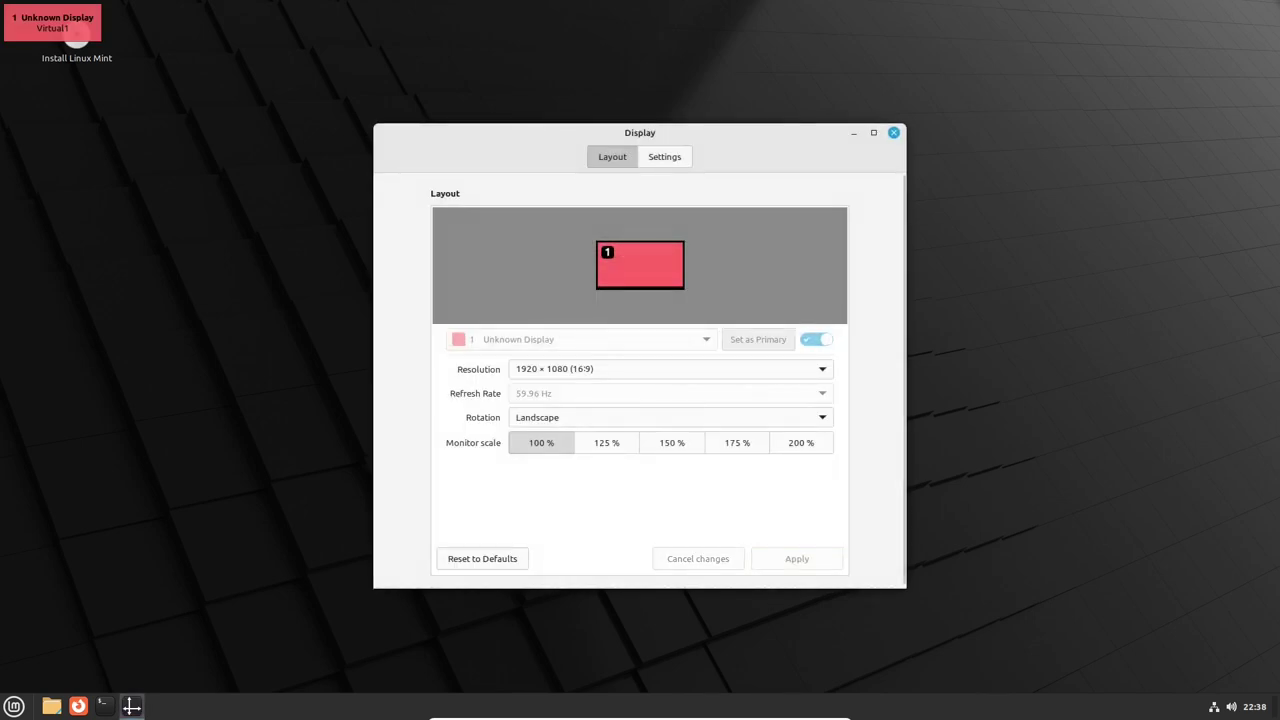
left_click(664, 156)
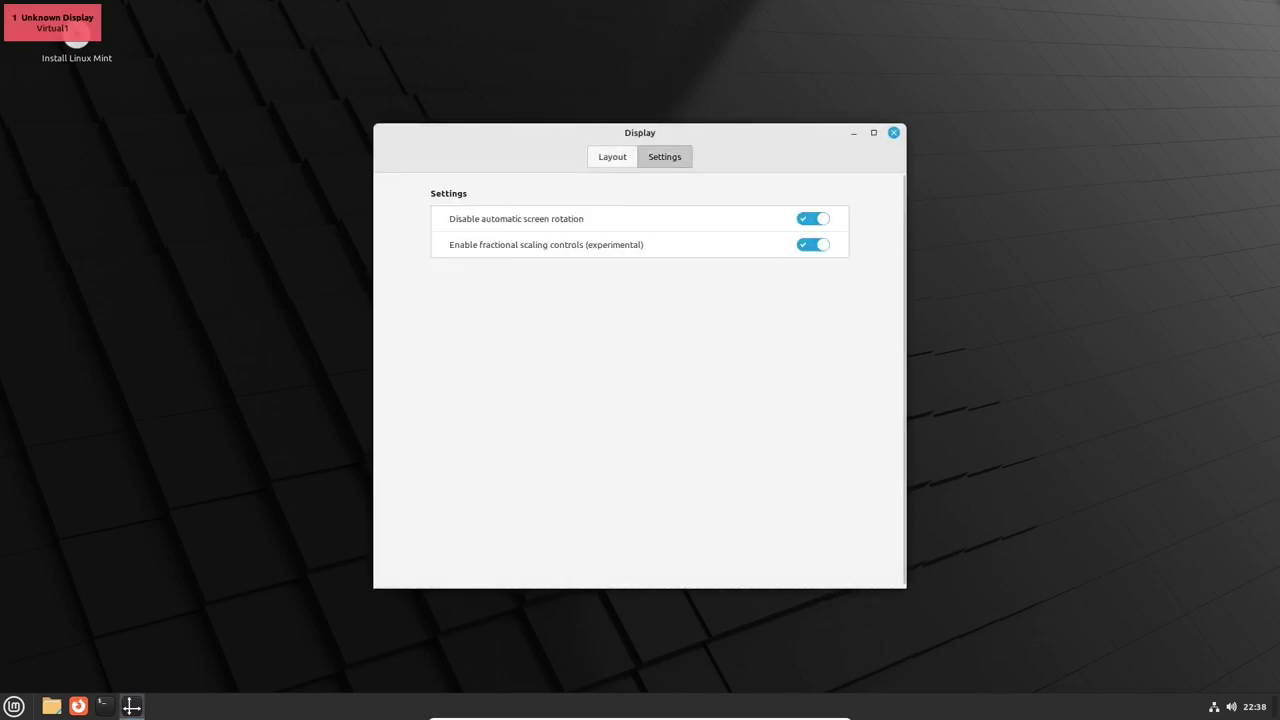
left_click(612, 156)
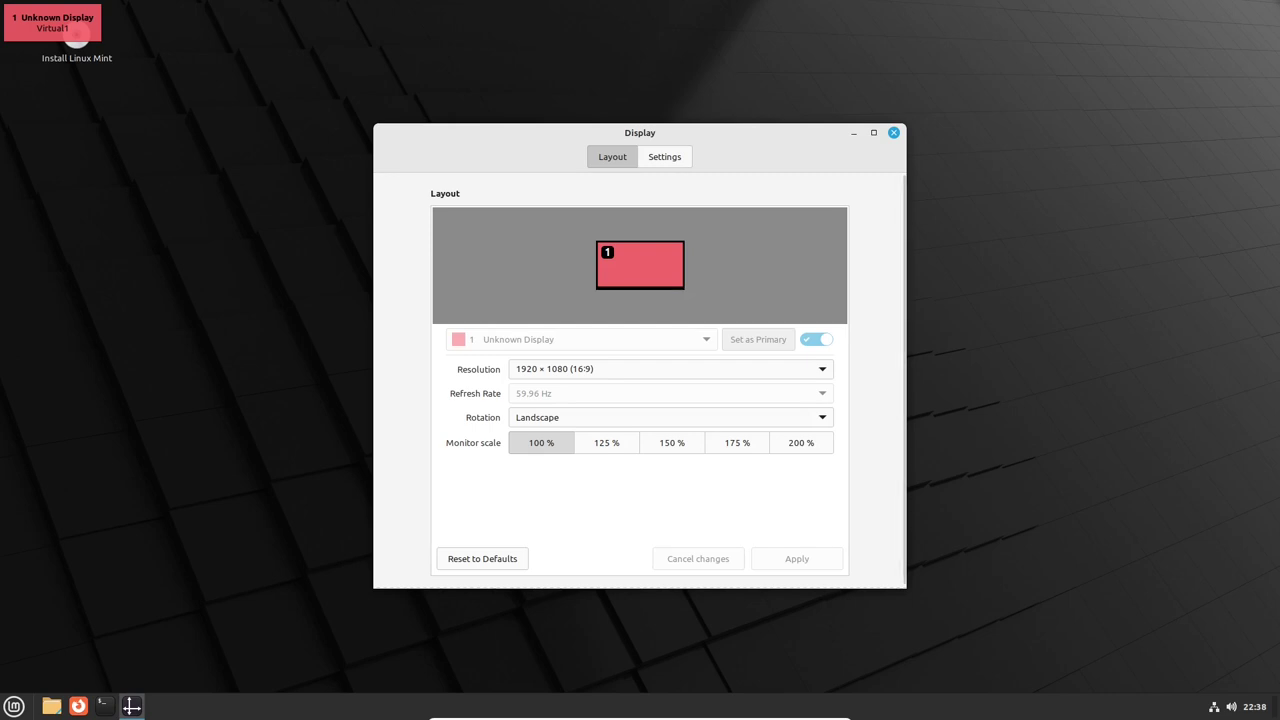
left_click(893, 132)
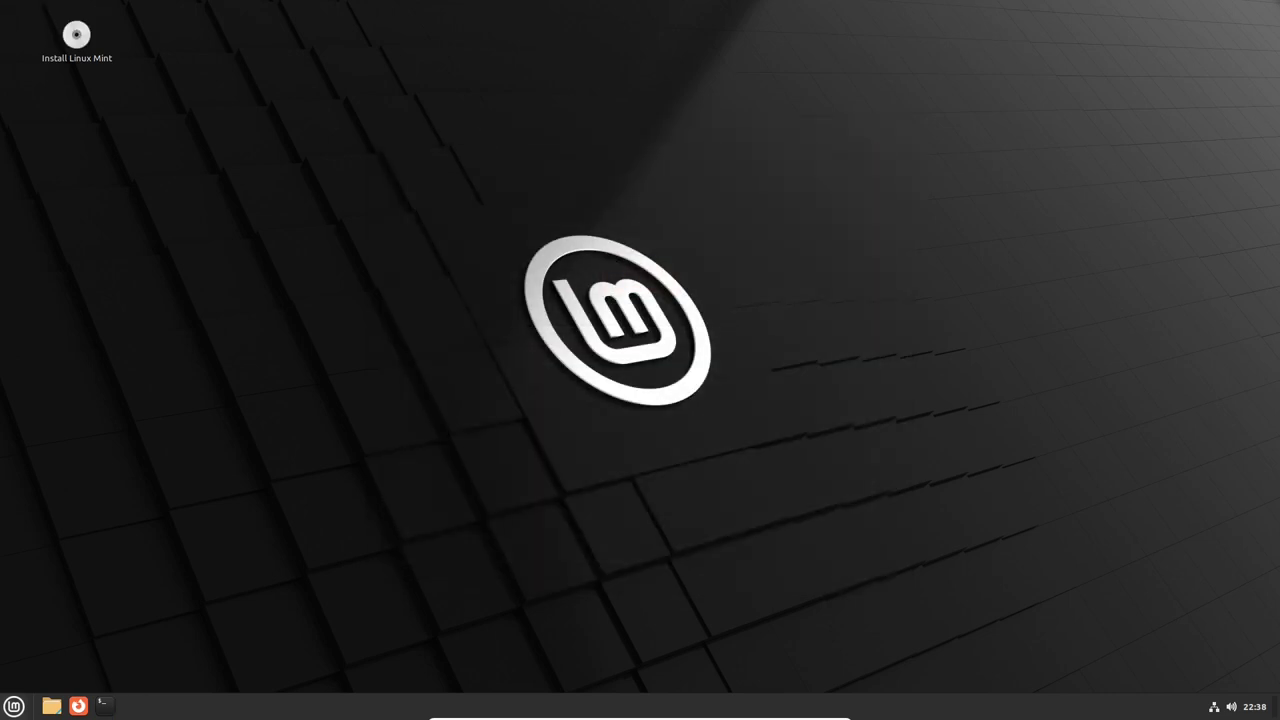
- Open the Backgrounds page in System Settings and scroll through the wallpapers
left_click(14, 706)
left_click(34, 458)
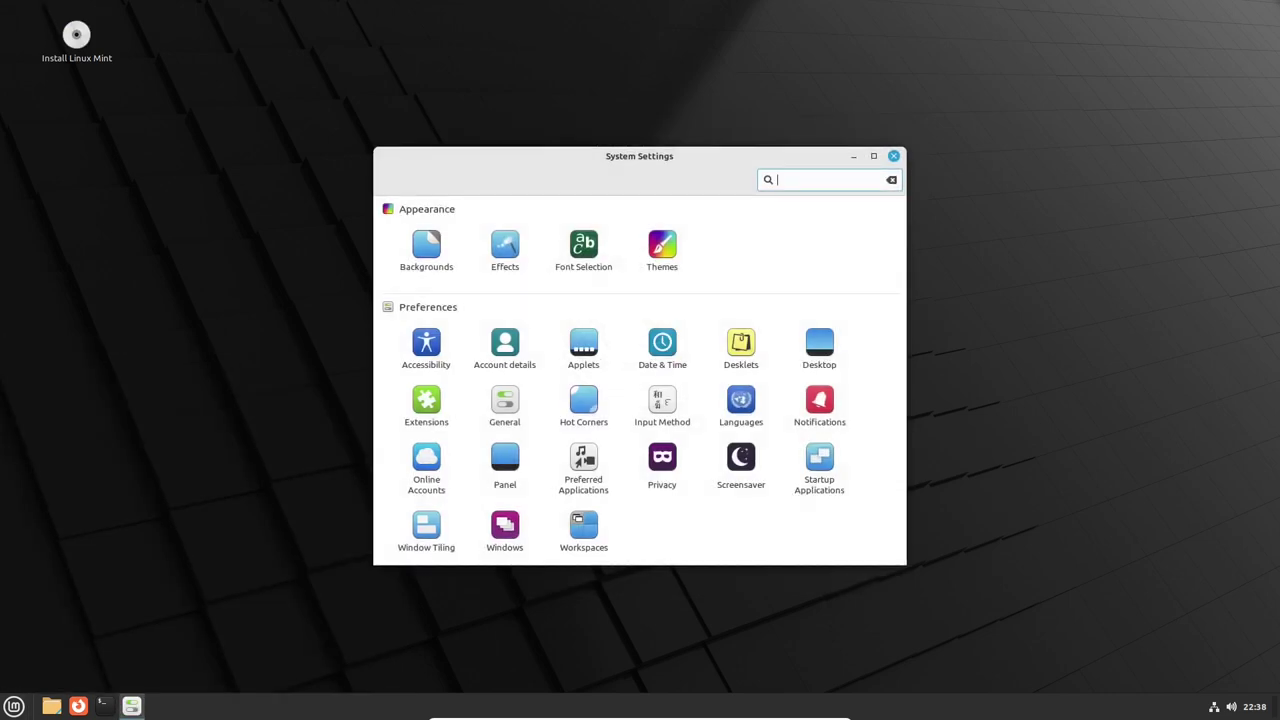
left_click(426, 251)
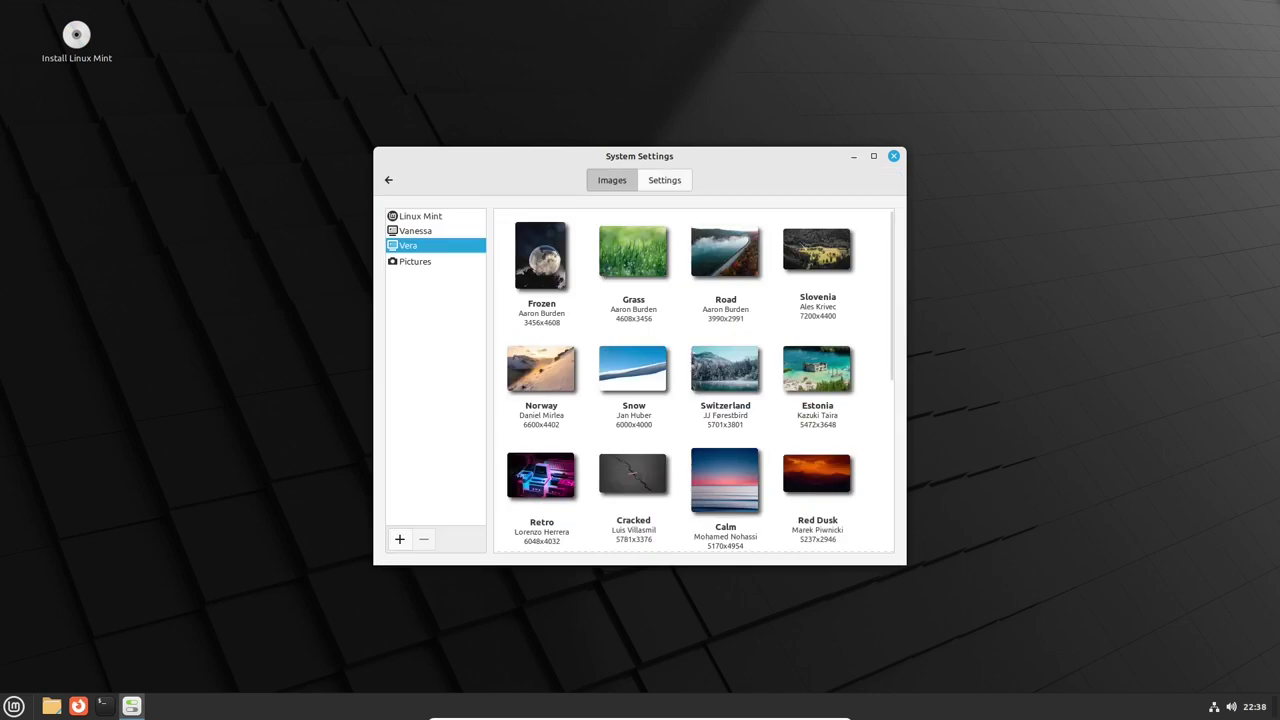
scroll(693, 380, "down", 2)
scroll(693, 380, "down", 2)
scroll(693, 380, "down", 2)
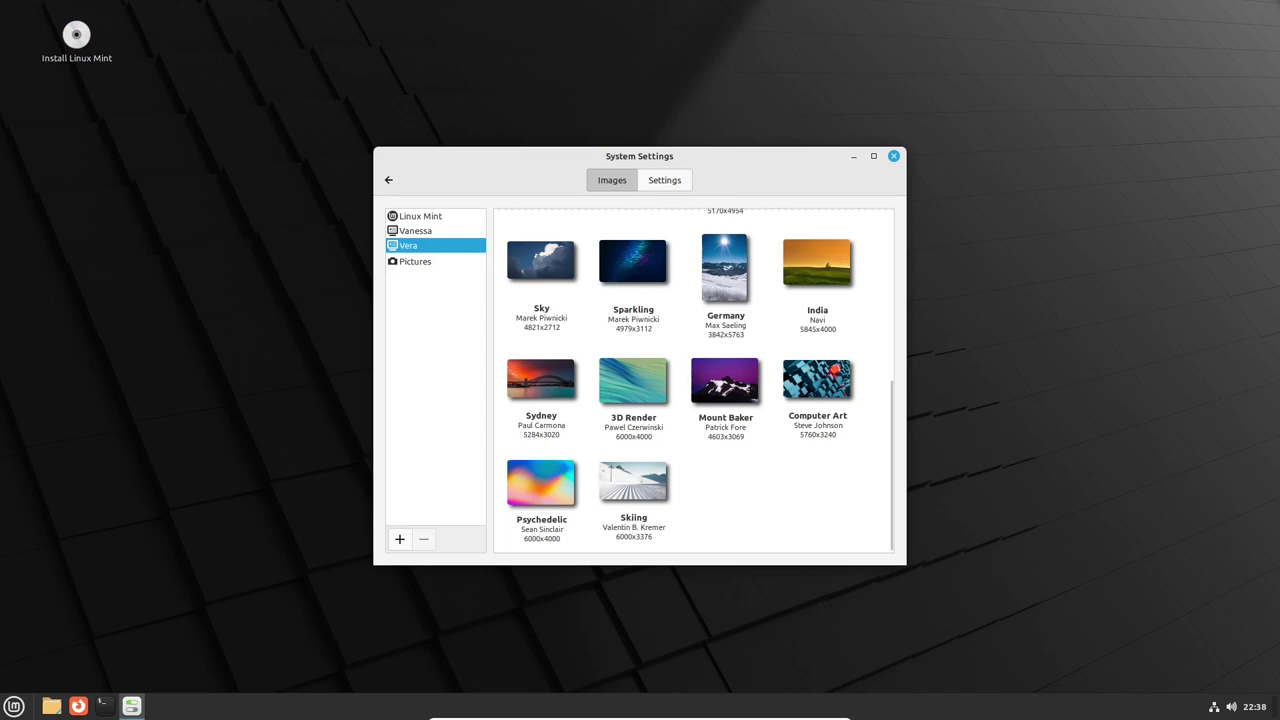
- Enlarge and raise the window, then browse the Vanessa, Vera and Linux Mint collections
left_click_drag(906, 565, 1220, 684)
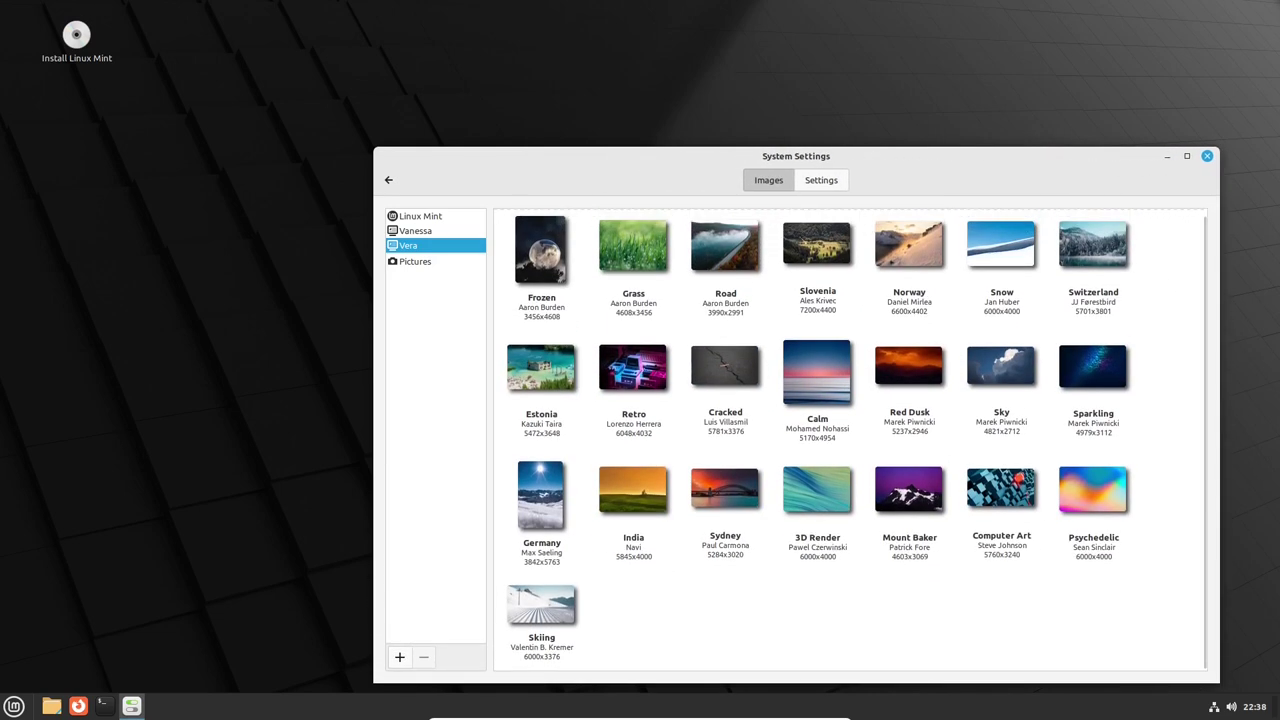
left_click_drag(796, 156, 678, 39)
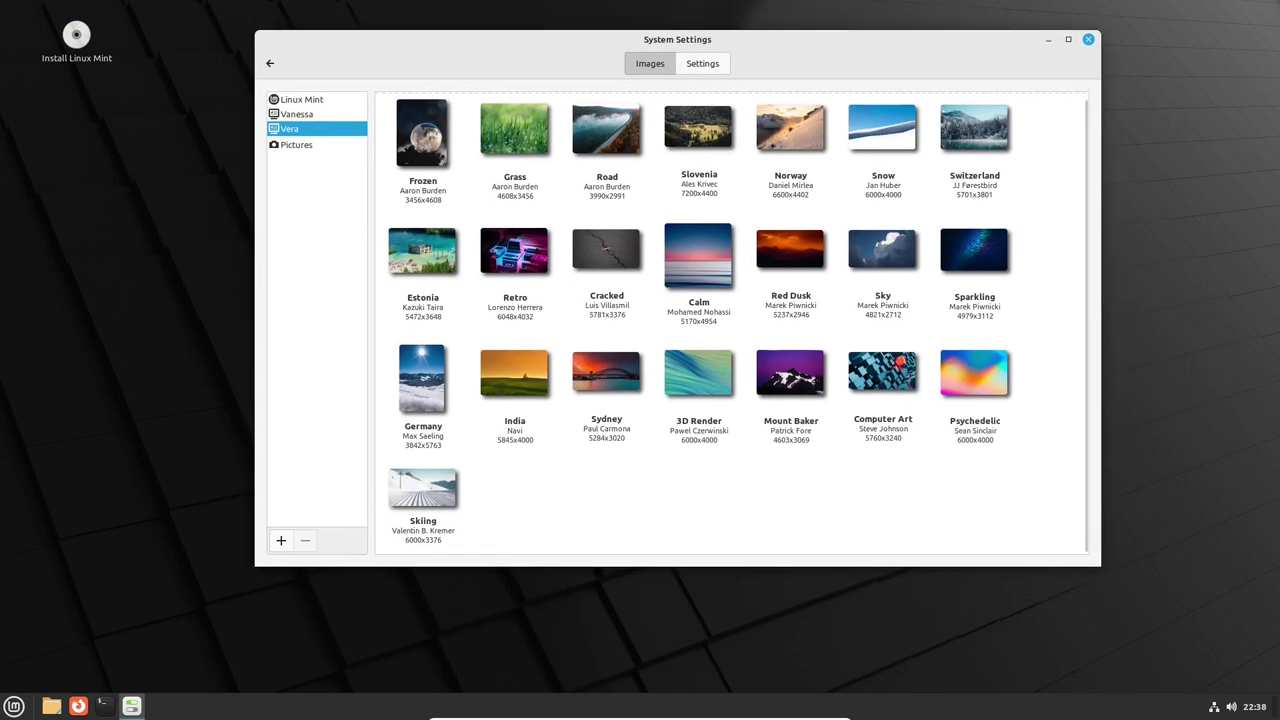
key("Up")
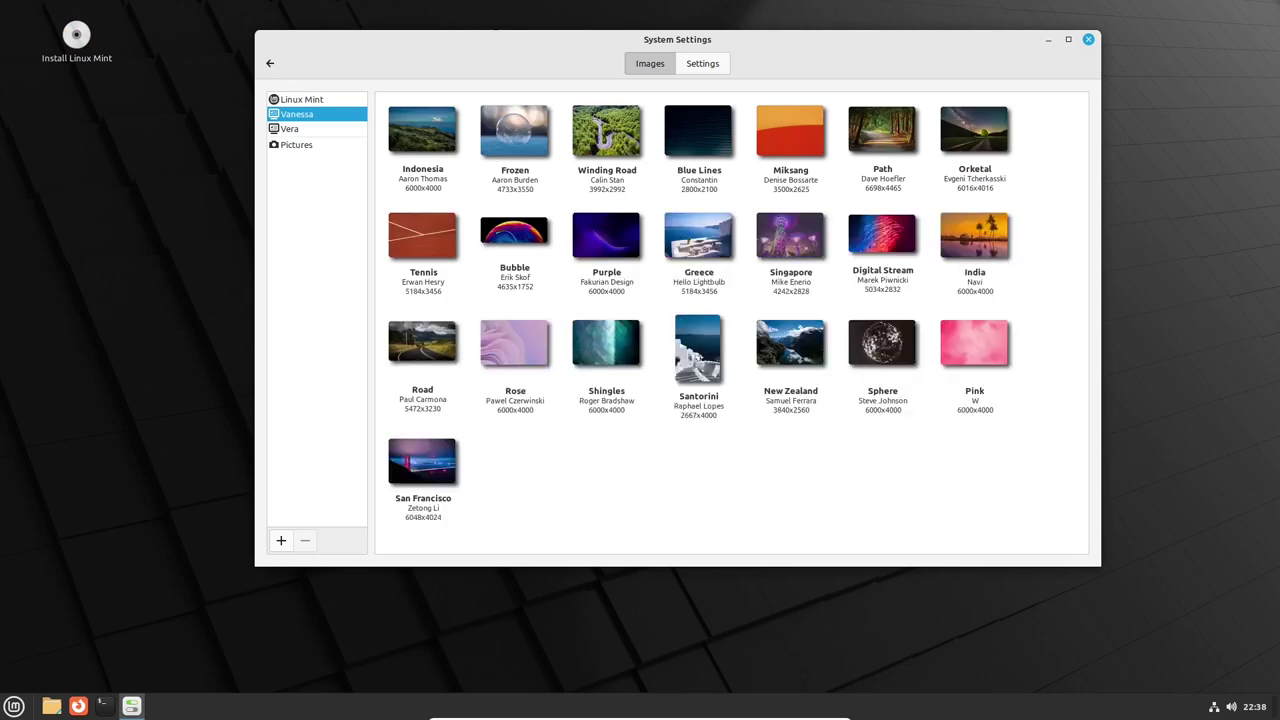
key("Down")
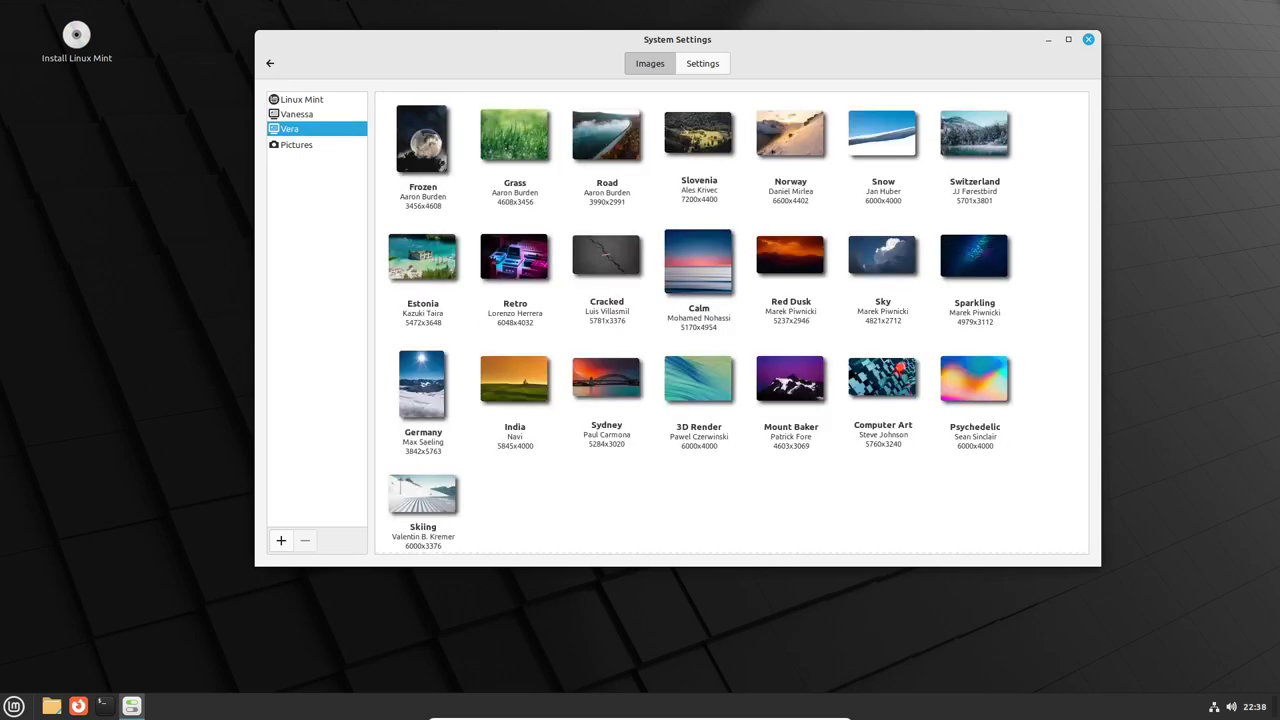
key("Up")
key("Up")
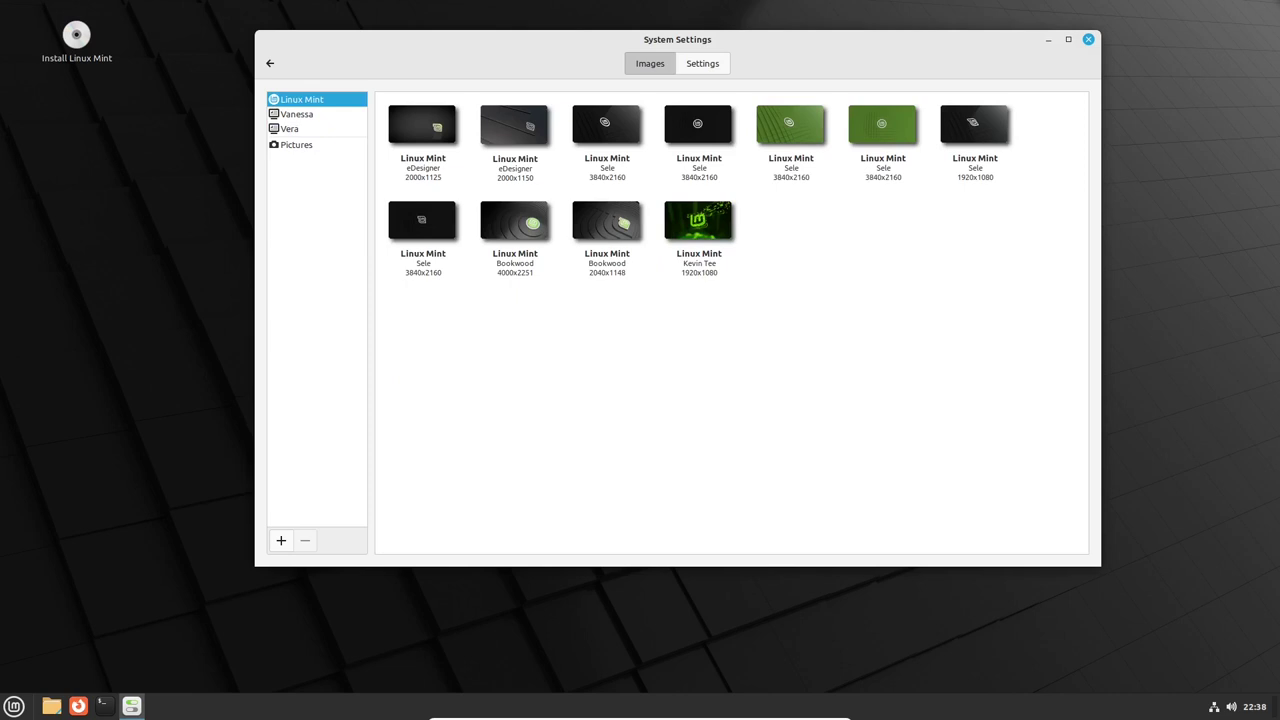
- Return to the System Settings overview and open the Themes settings
left_click(269, 63)
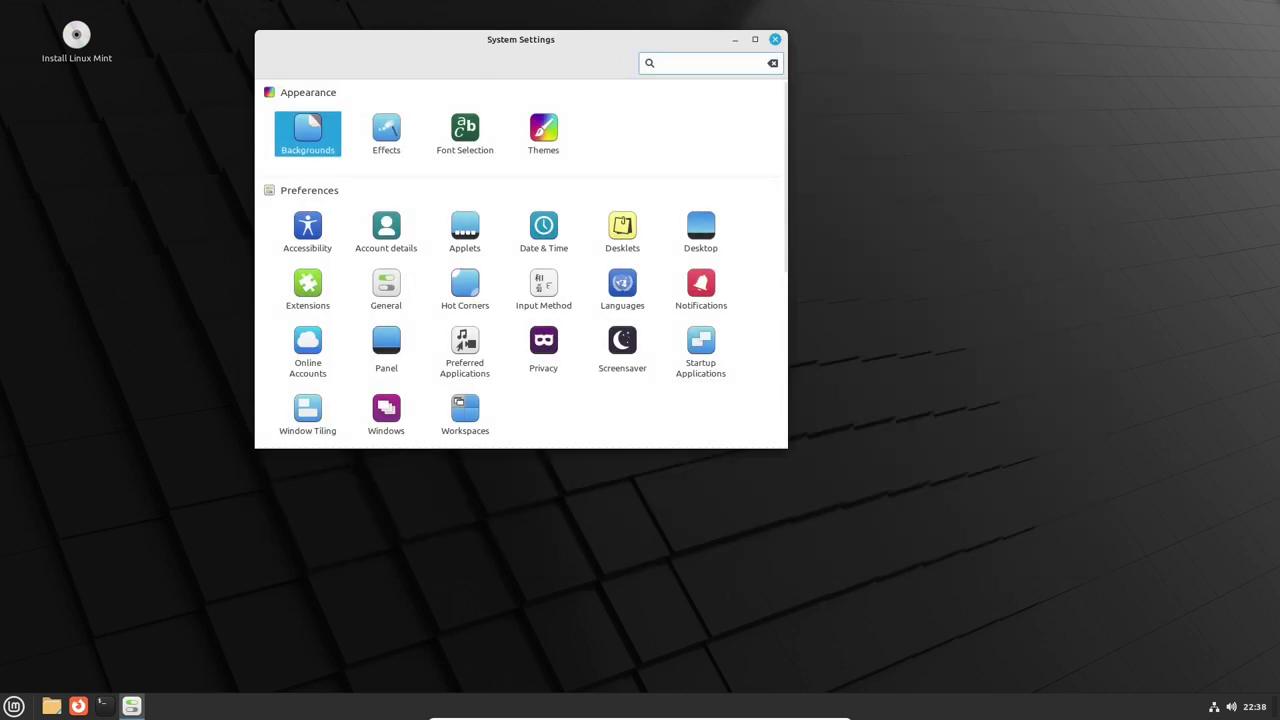
key("Tab")
key("Right")
key("Right")
key("Right")
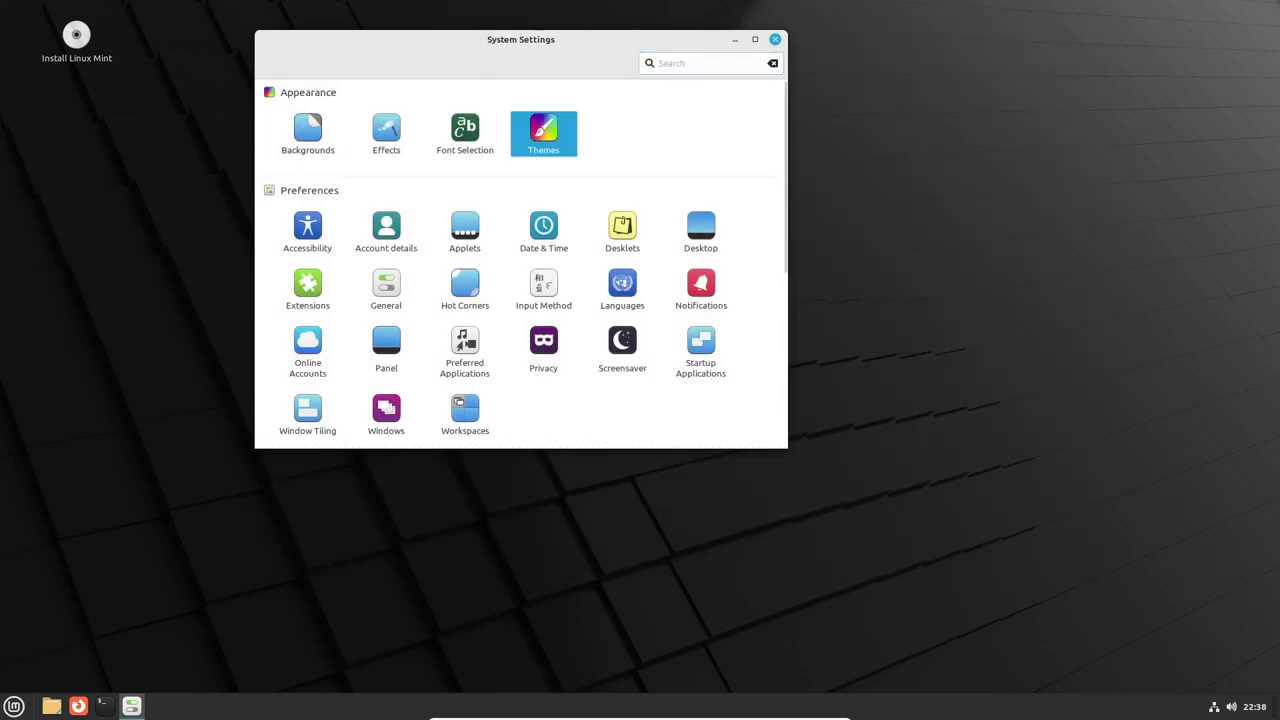
key("Return")
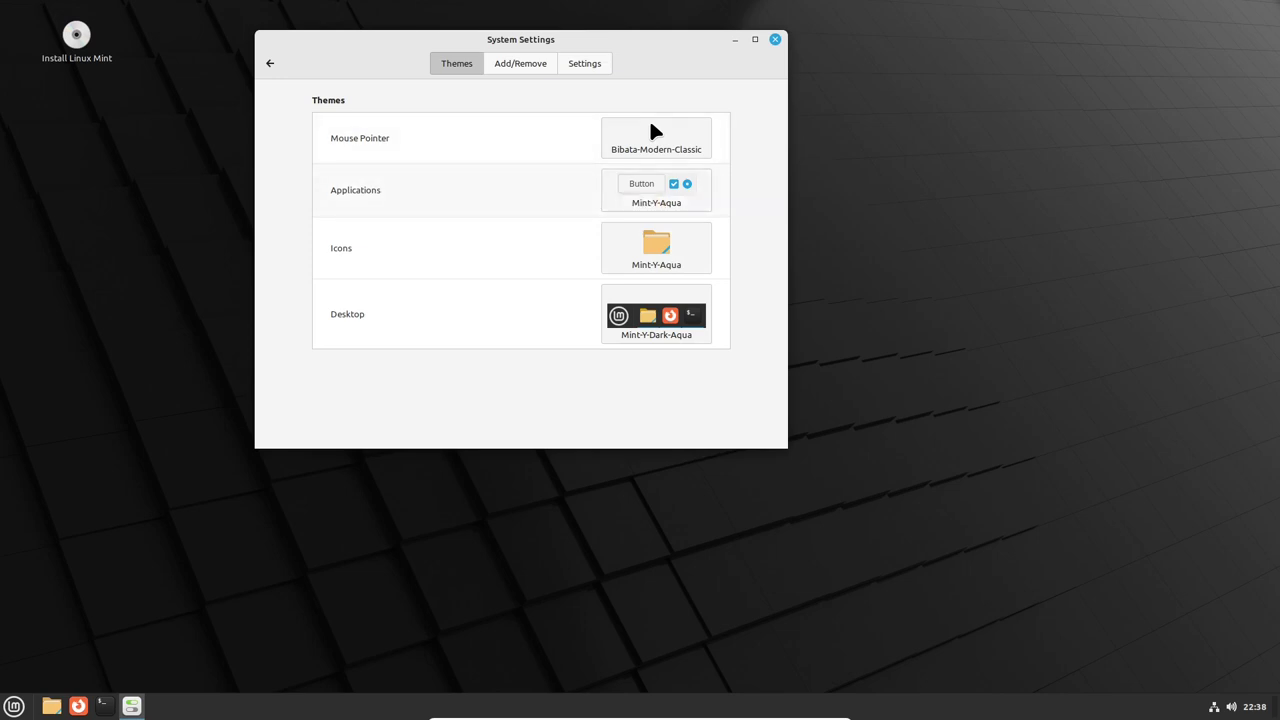
- Browse downloadable themes under Add/Remove, view the Settings tab, then return to installed Themes
key("Right")
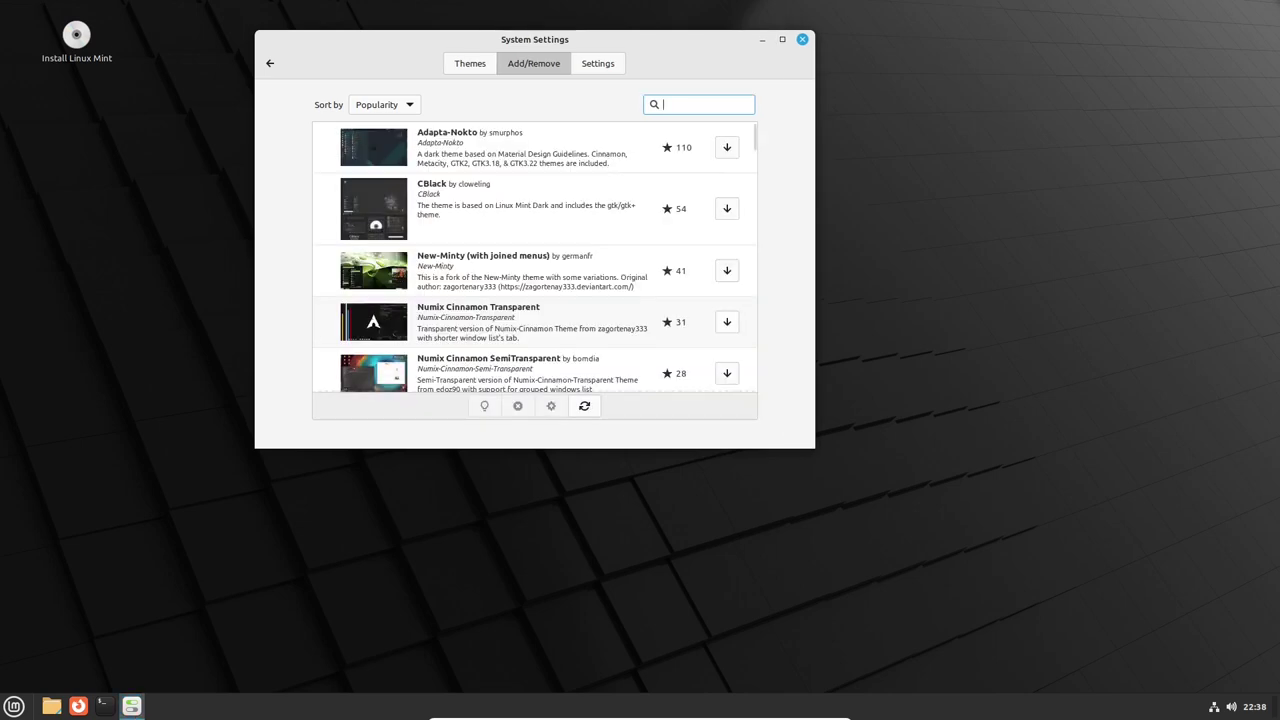
scroll(535, 257, "down", 1)
scroll(535, 257, "down", 1)
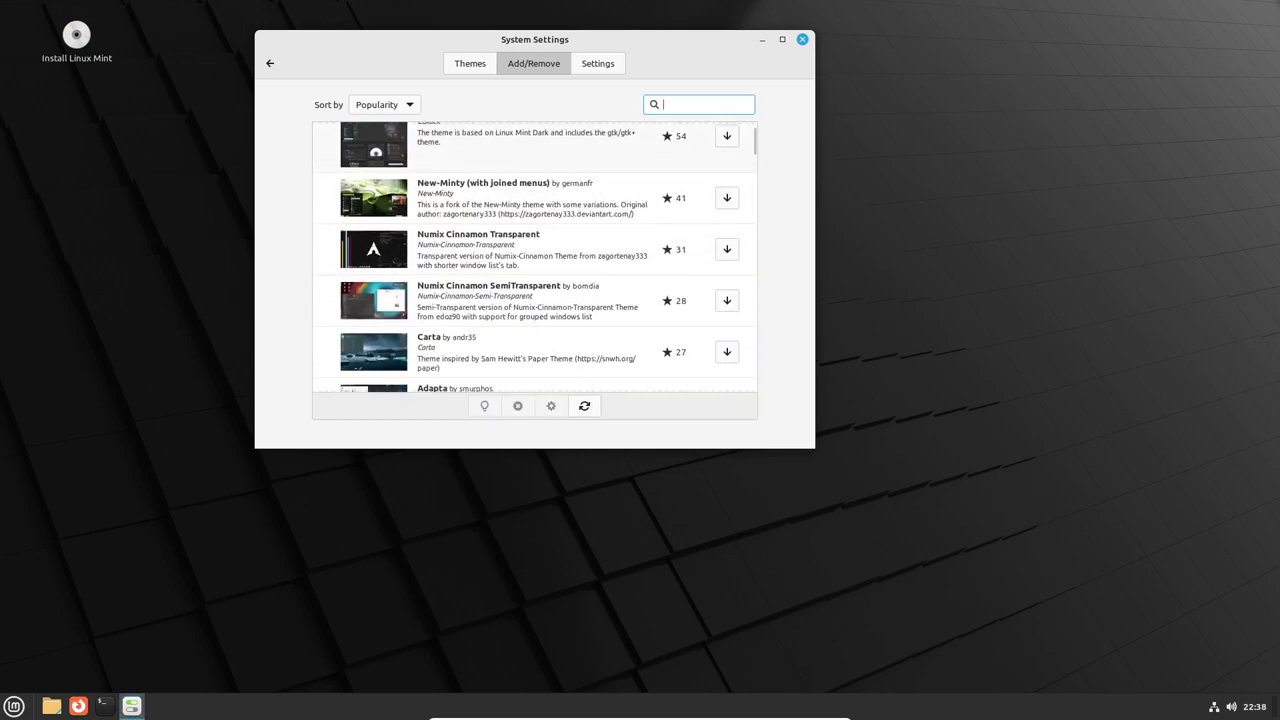
scroll(535, 257, "down", 1)
scroll(535, 257, "down", 1)
scroll(535, 257, "down", 1)
scroll(535, 257, "down", 1)
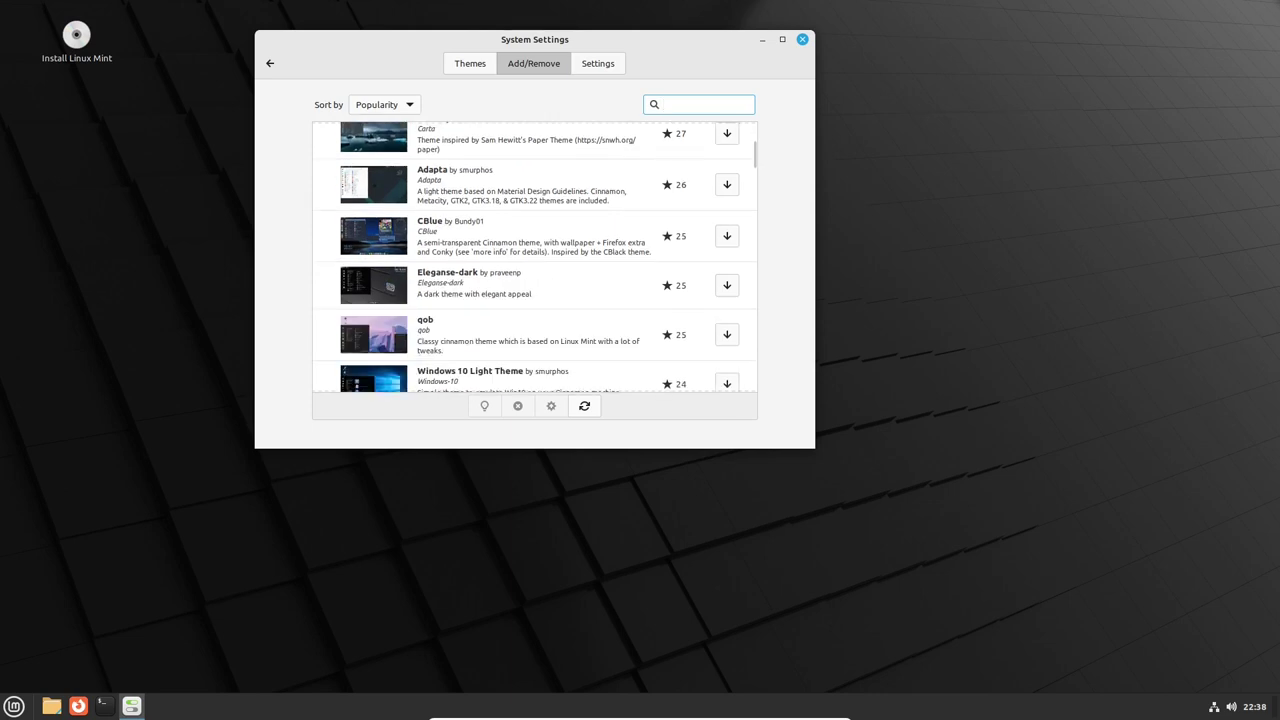
scroll(535, 257, "down", 1)
scroll(535, 257, "down", 1)
scroll(535, 257, "up", 3)
scroll(535, 257, "up", 1)
scroll(535, 257, "up", 2)
left_click(597, 63)
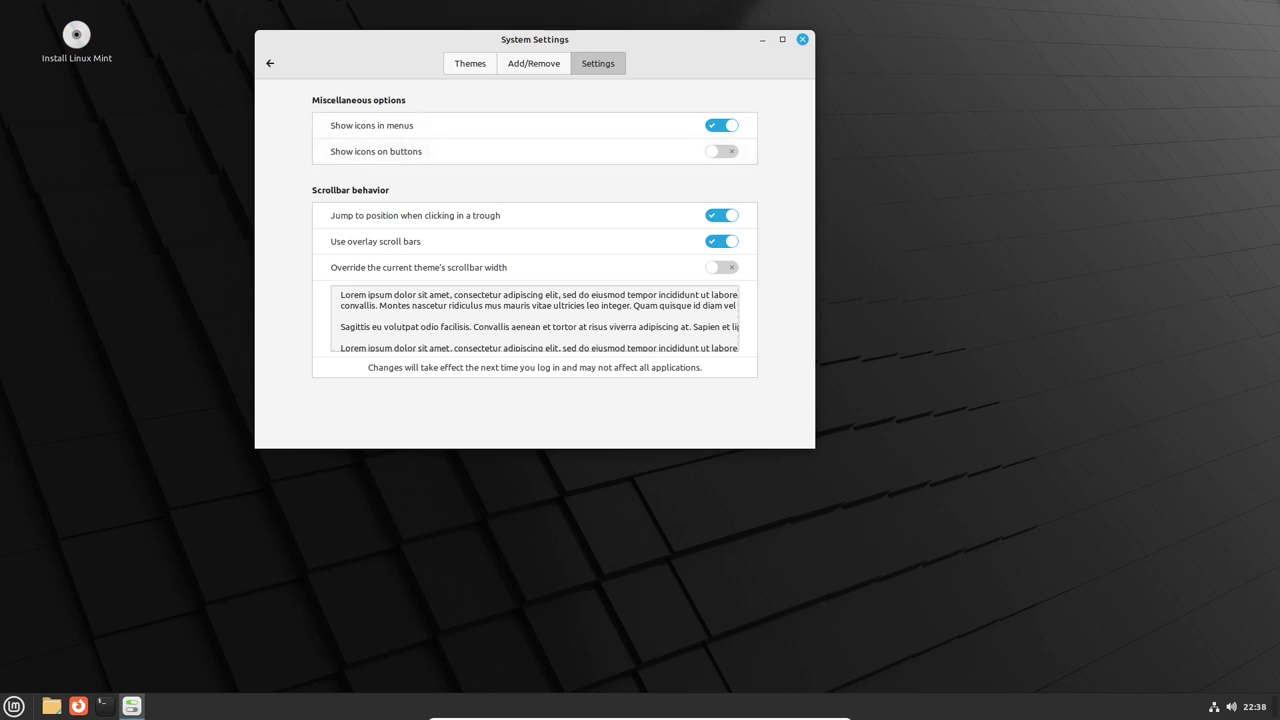
left_click(470, 63)
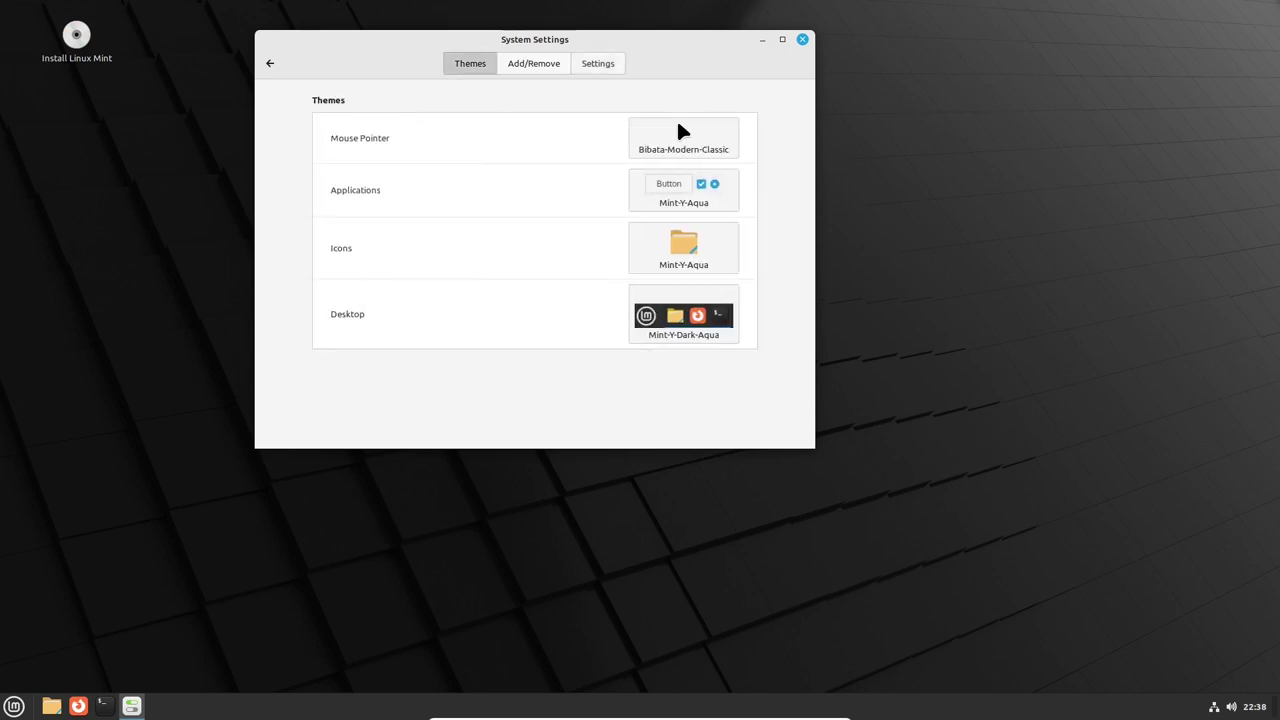
key("alt+F4")
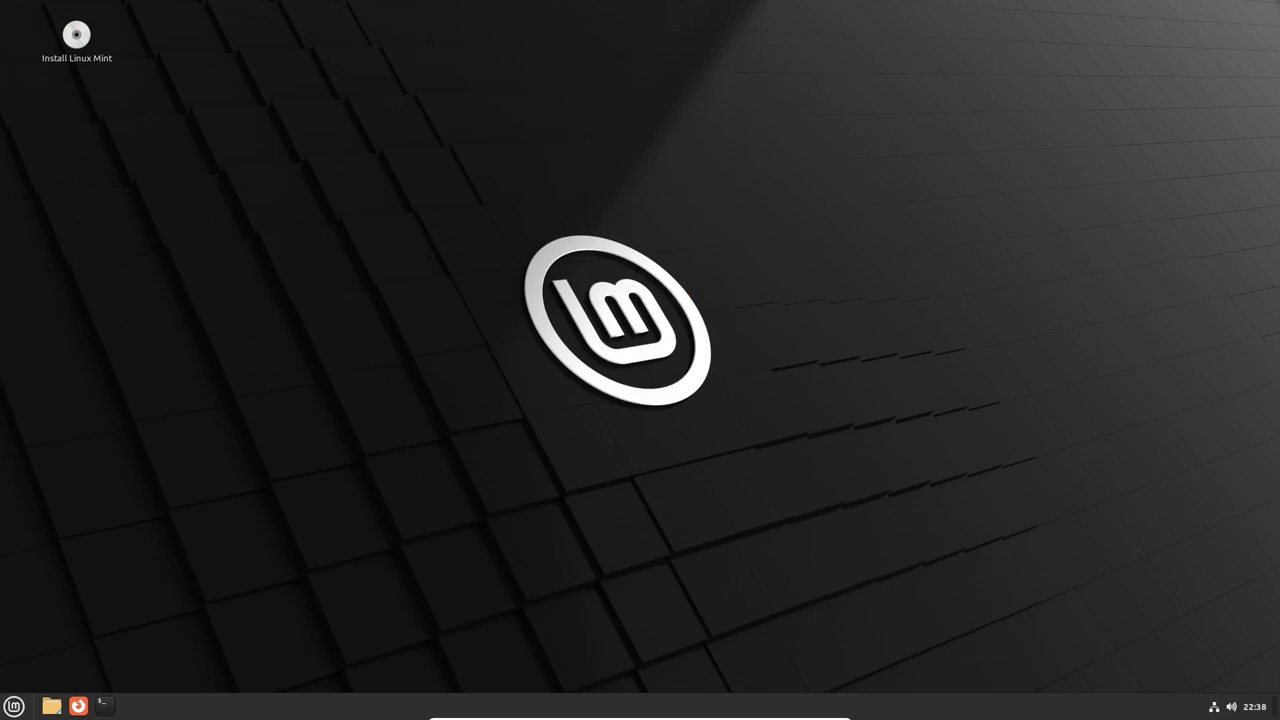
left_click(51, 706)
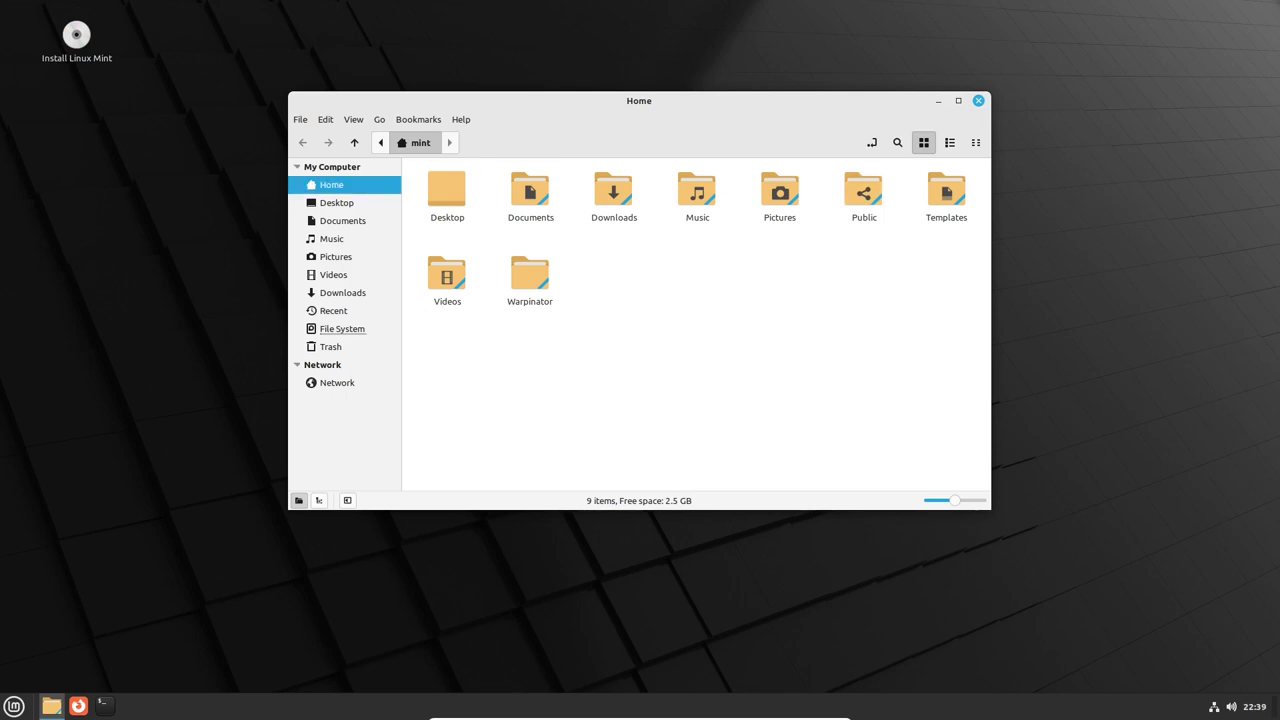
key("ctrl+w")
right_click(678, 103)
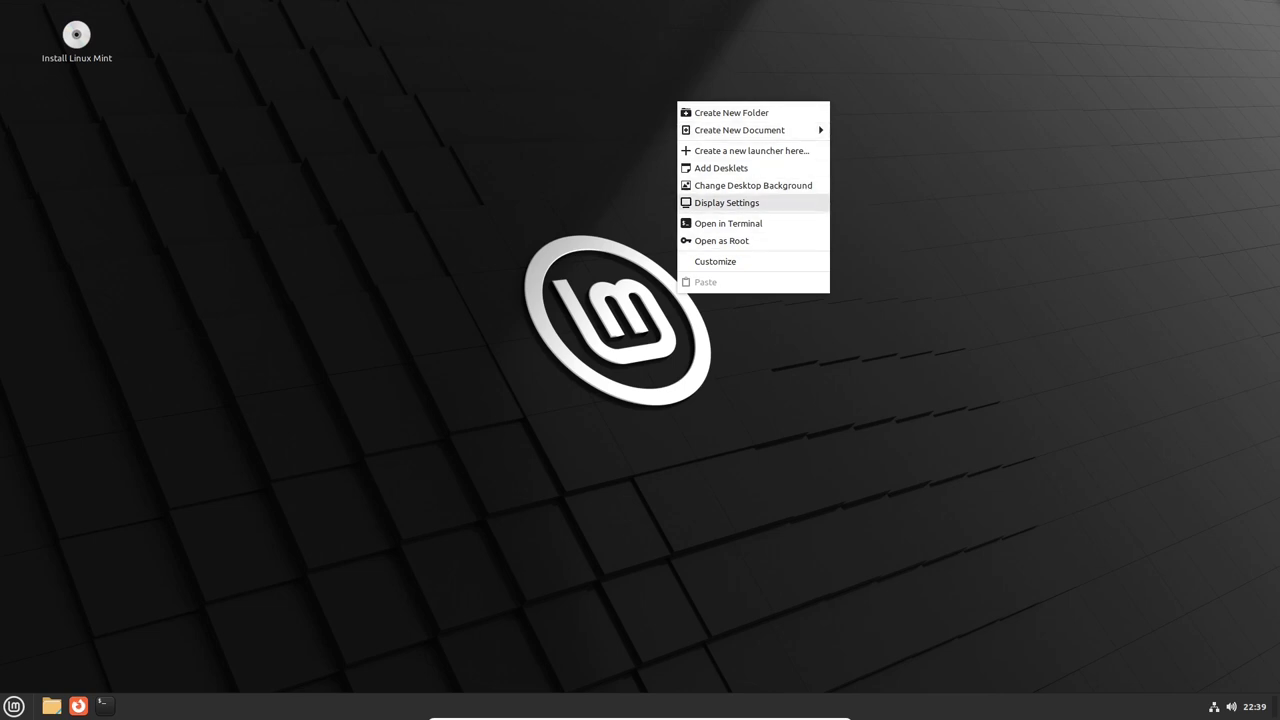
left_click(753, 185)
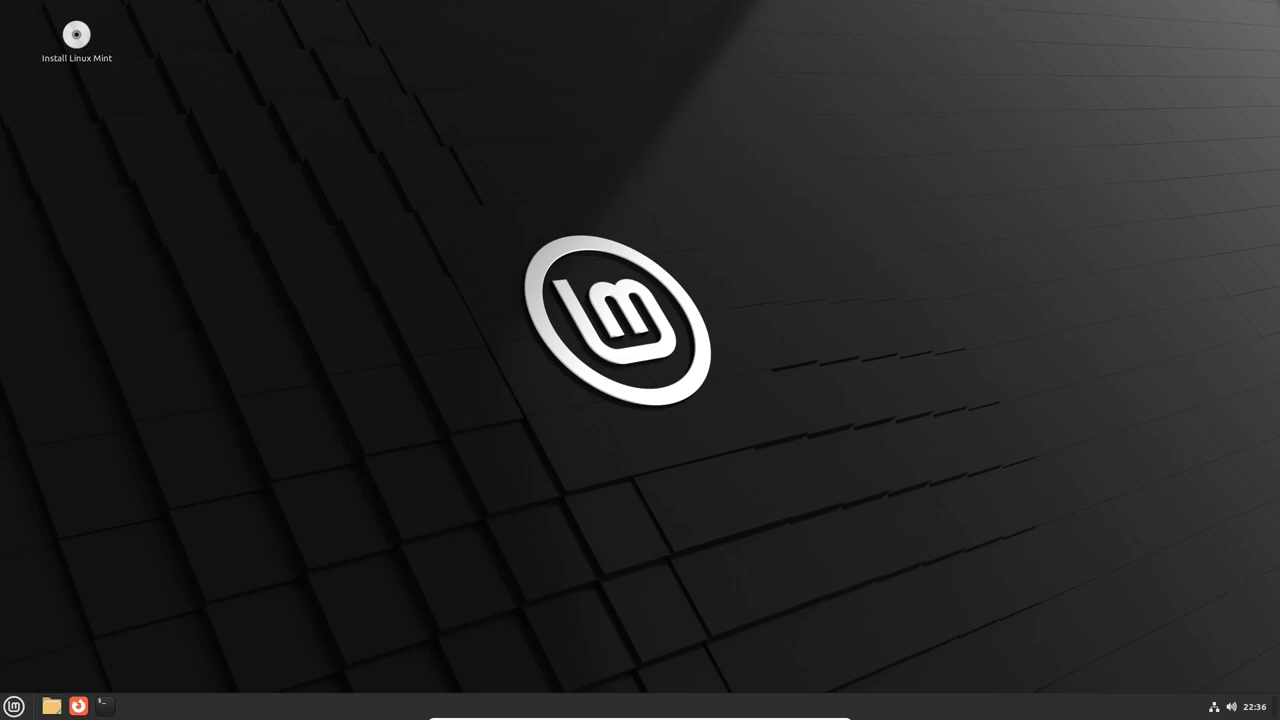
key("super")
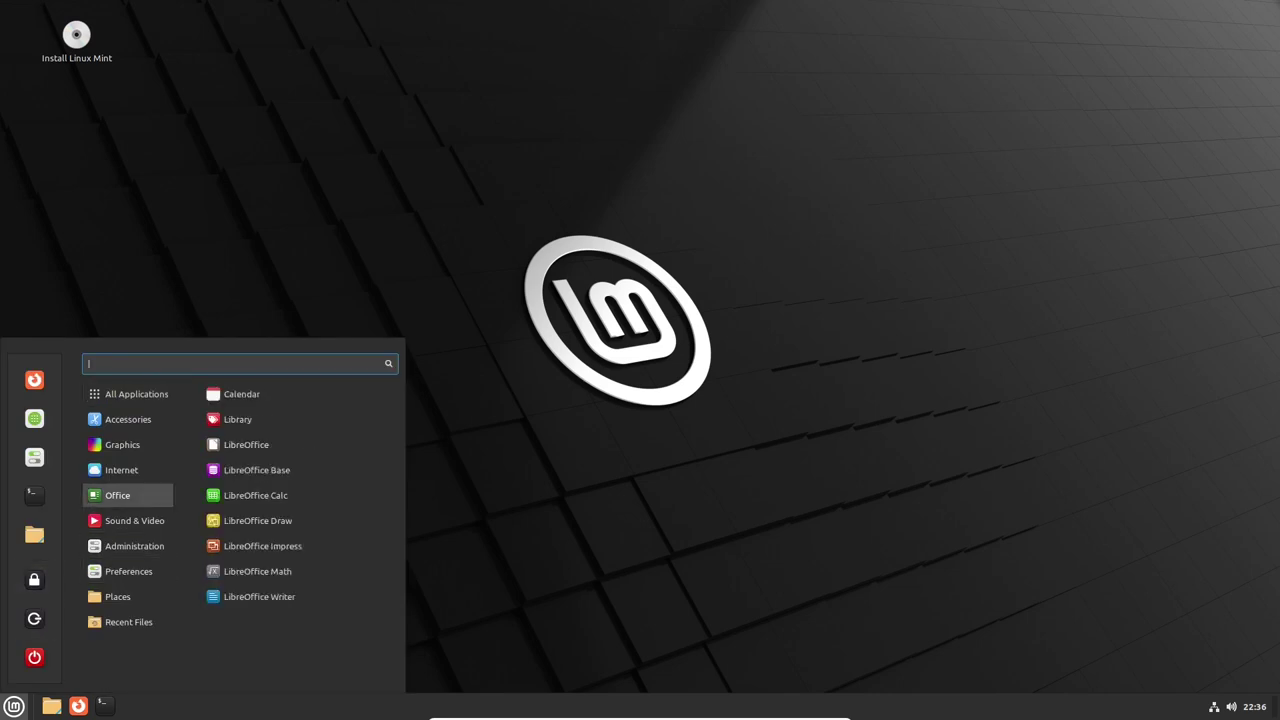
key("Up")
key("Down")
key("Down")
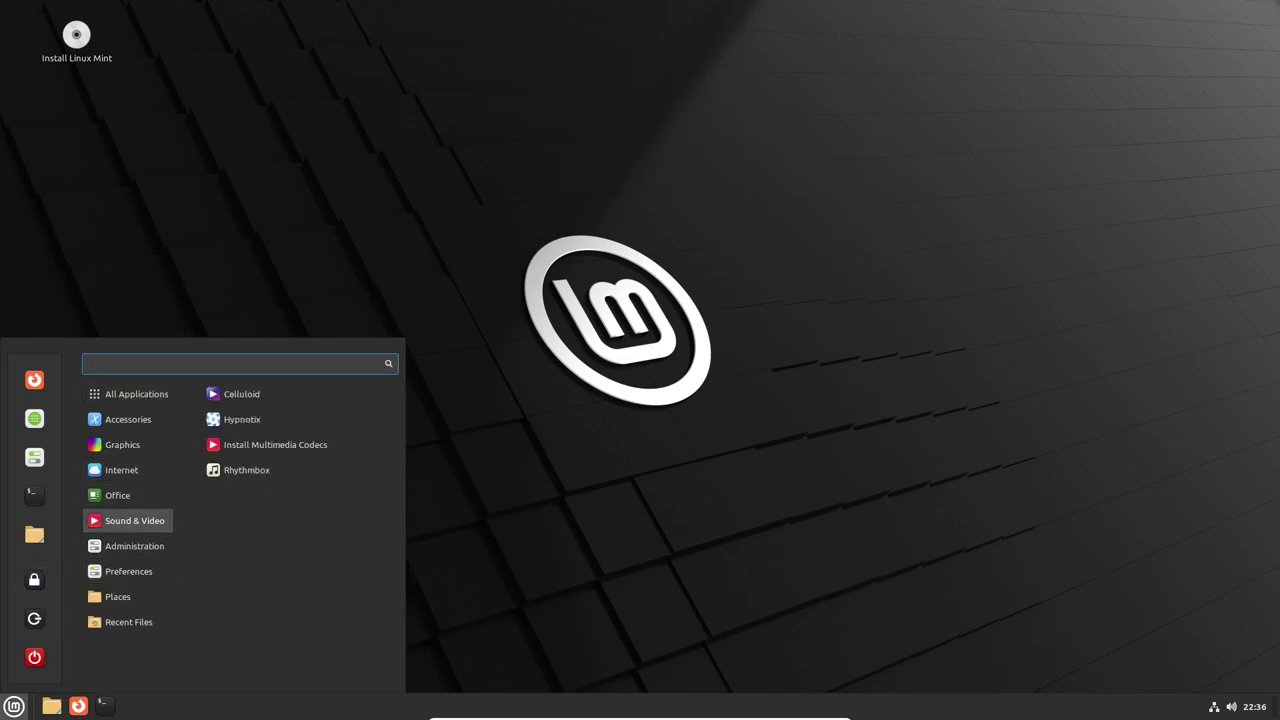
key("Down")
key("Right")
key("Up")
key("Up")
key("Up")
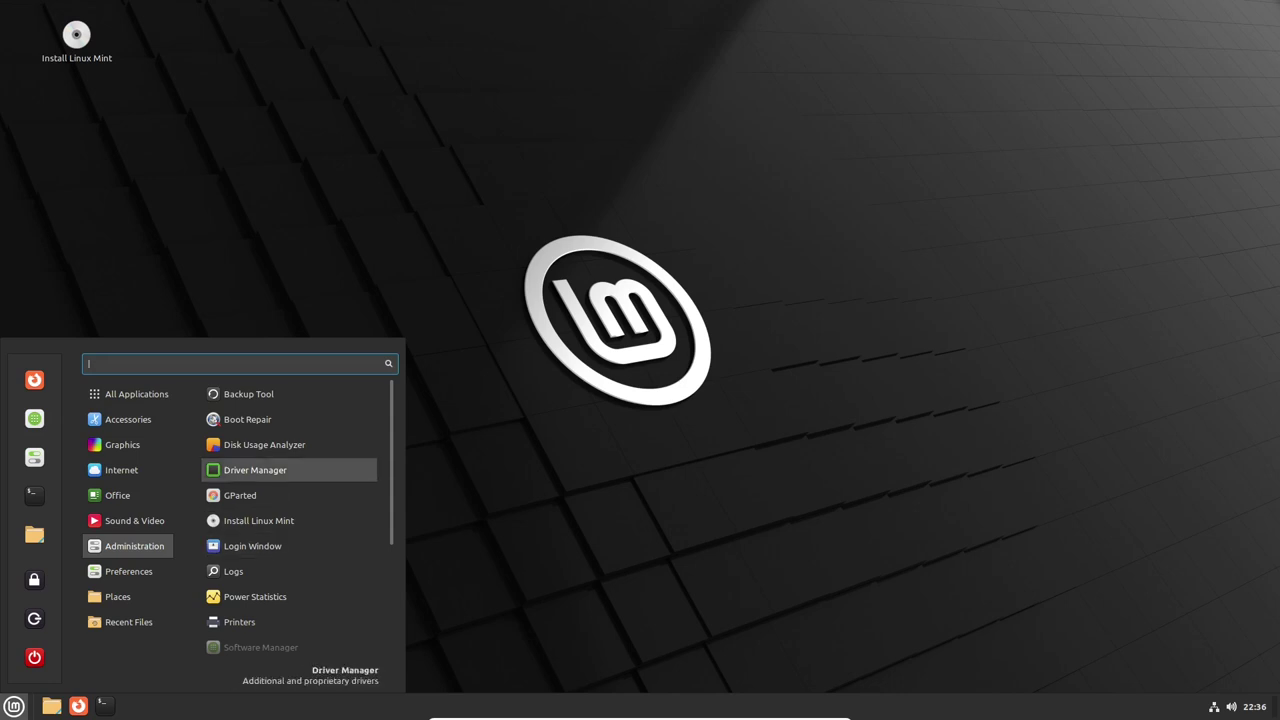
key("Up")
key("Up")
key("Down")
key("Down")
key("Down")
key("Down")
key("Down")
key("Down")
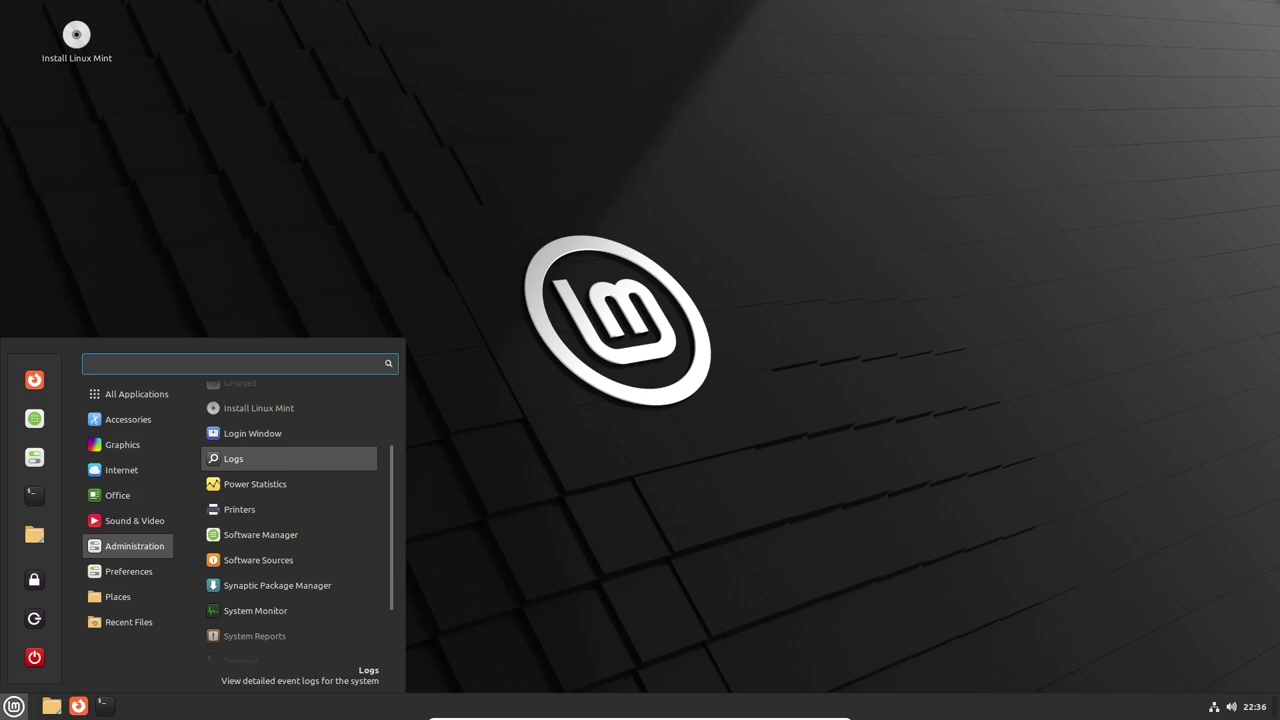
key("Down")
key("Down")
key("Down")
key("Down")
key("Down")
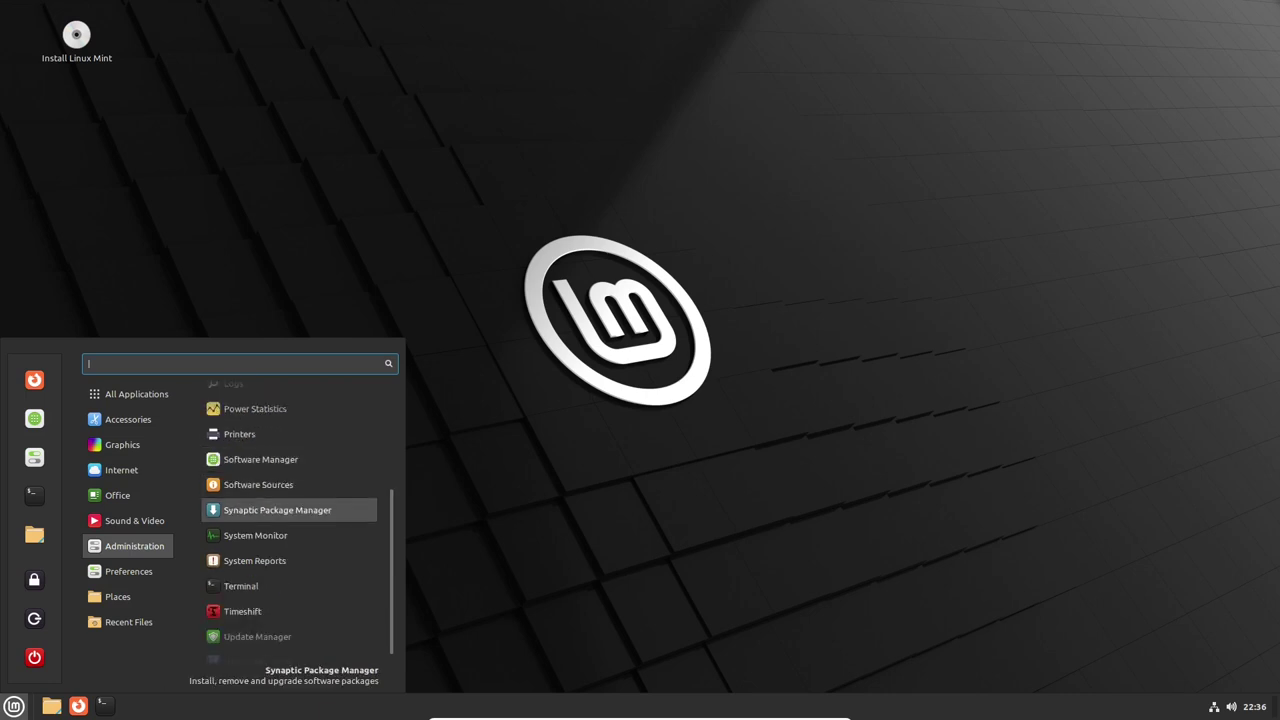
key("Down")
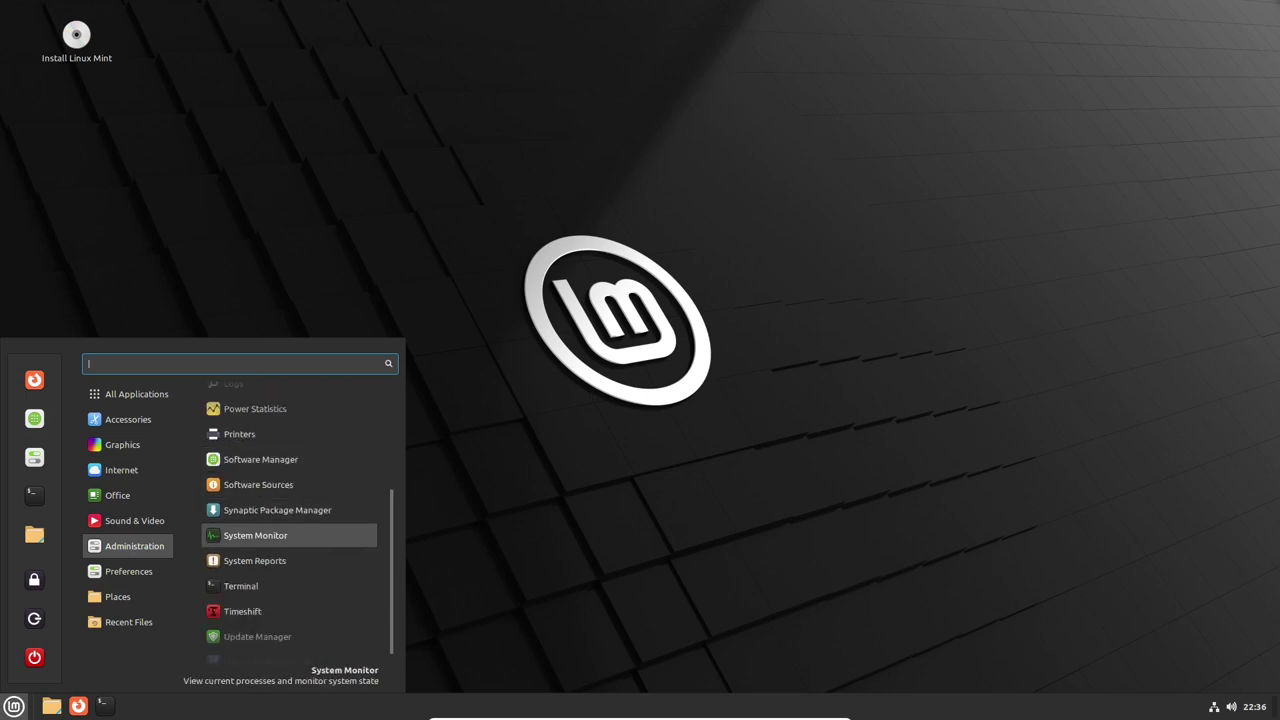
key("Up")
key("Return")
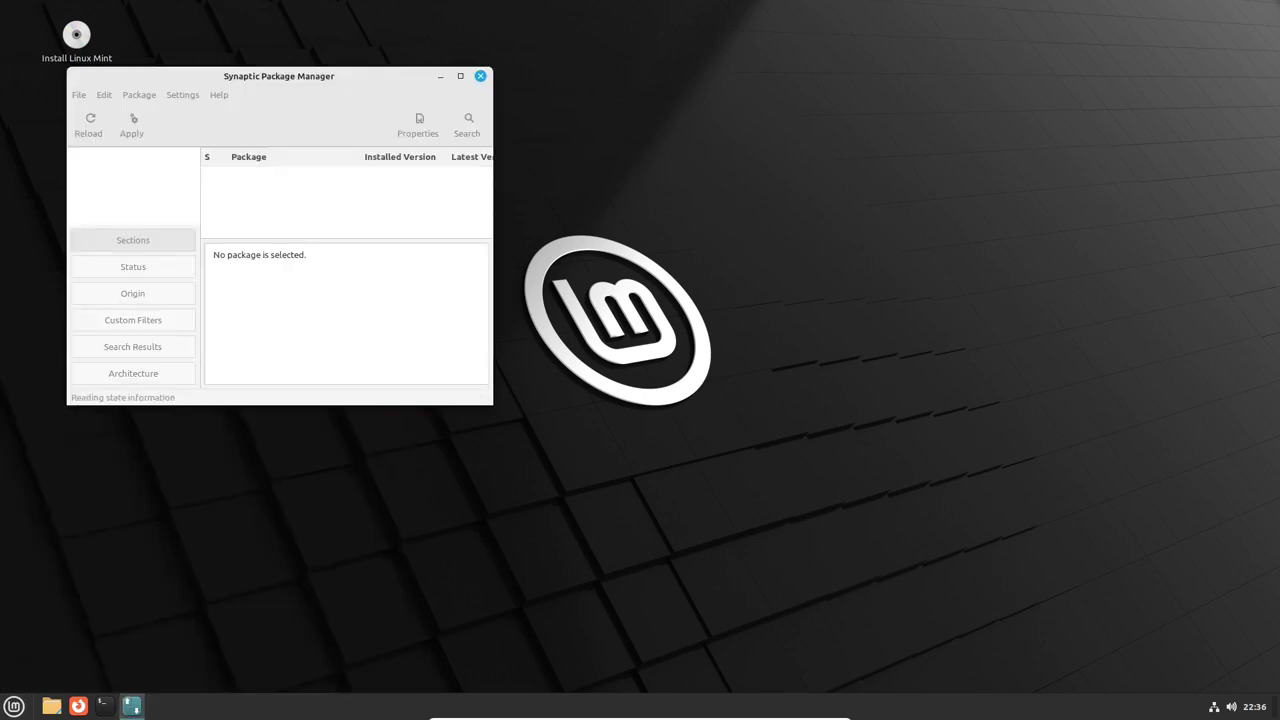
key("Escape")
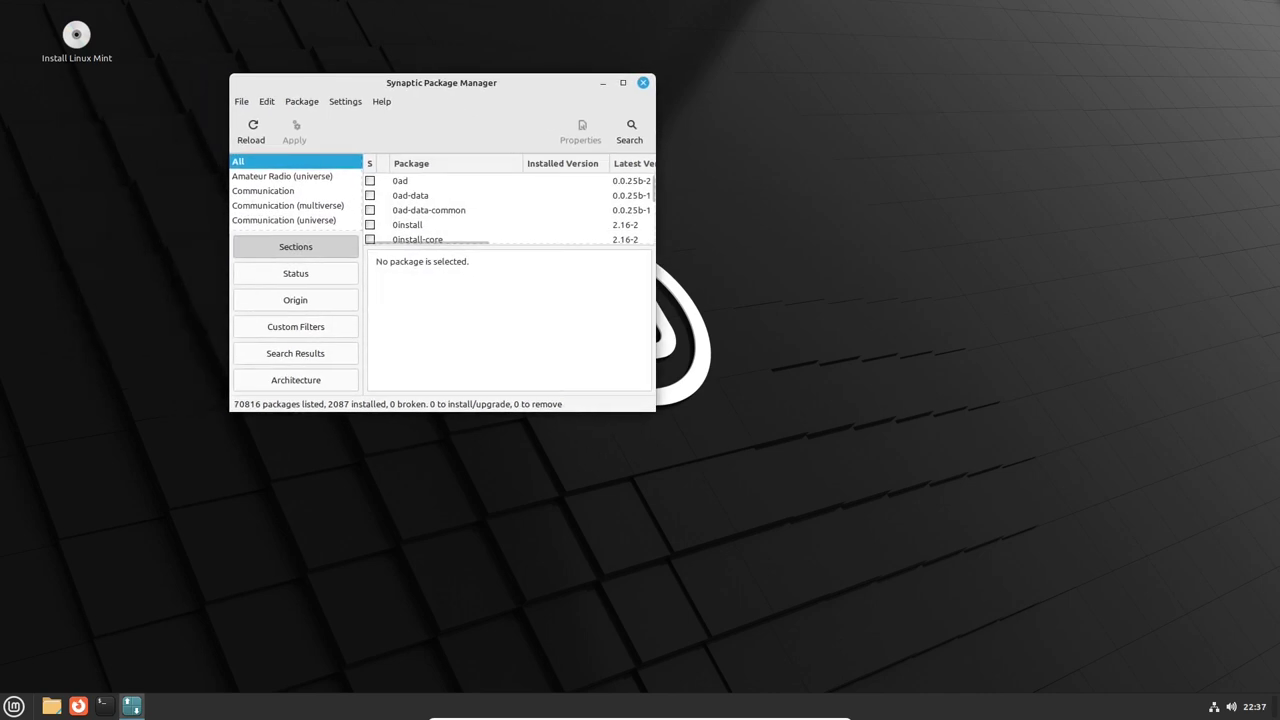
key("alt+h")
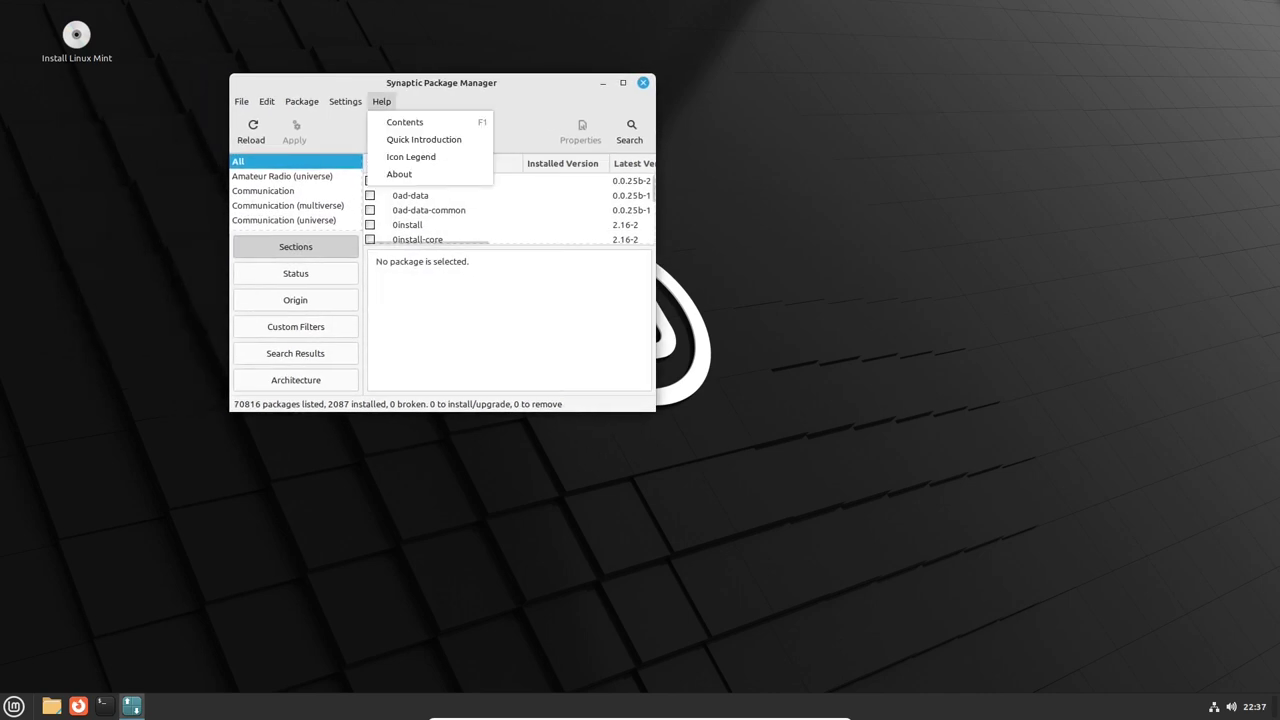
key("Down")
key("Down")
key("Down")
key("Return")
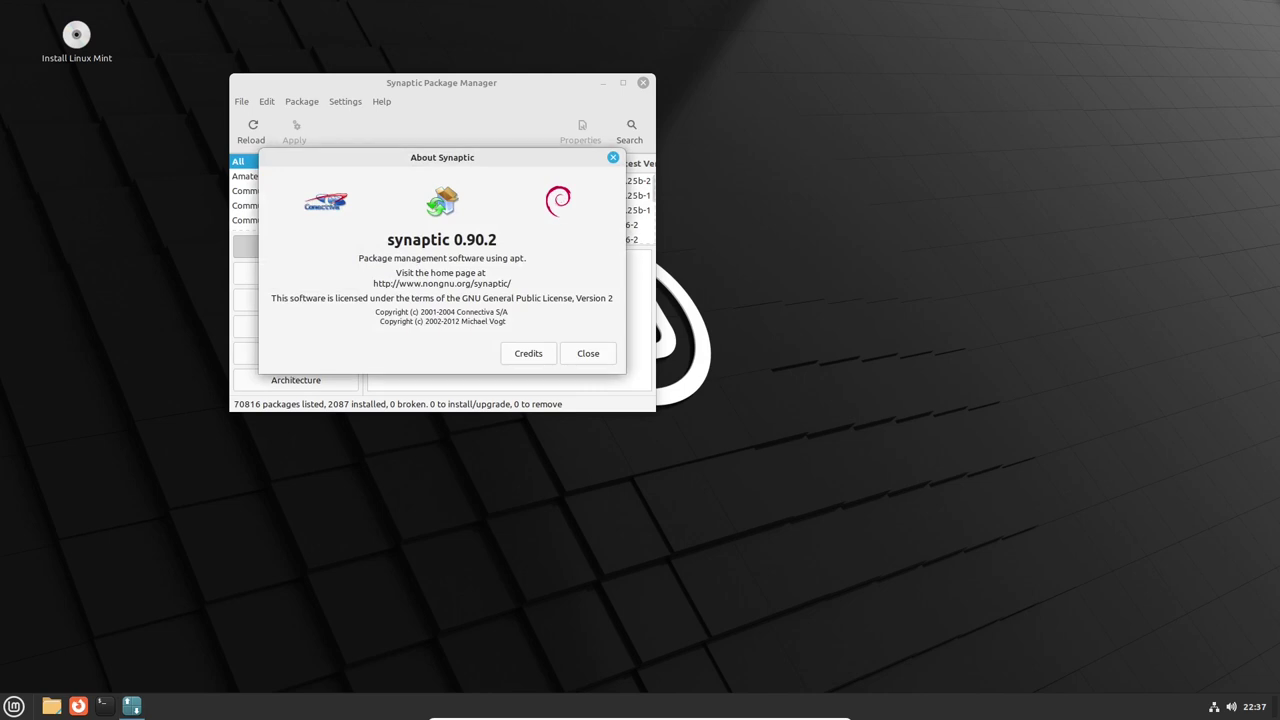
key("Escape")
key("alt+F4")
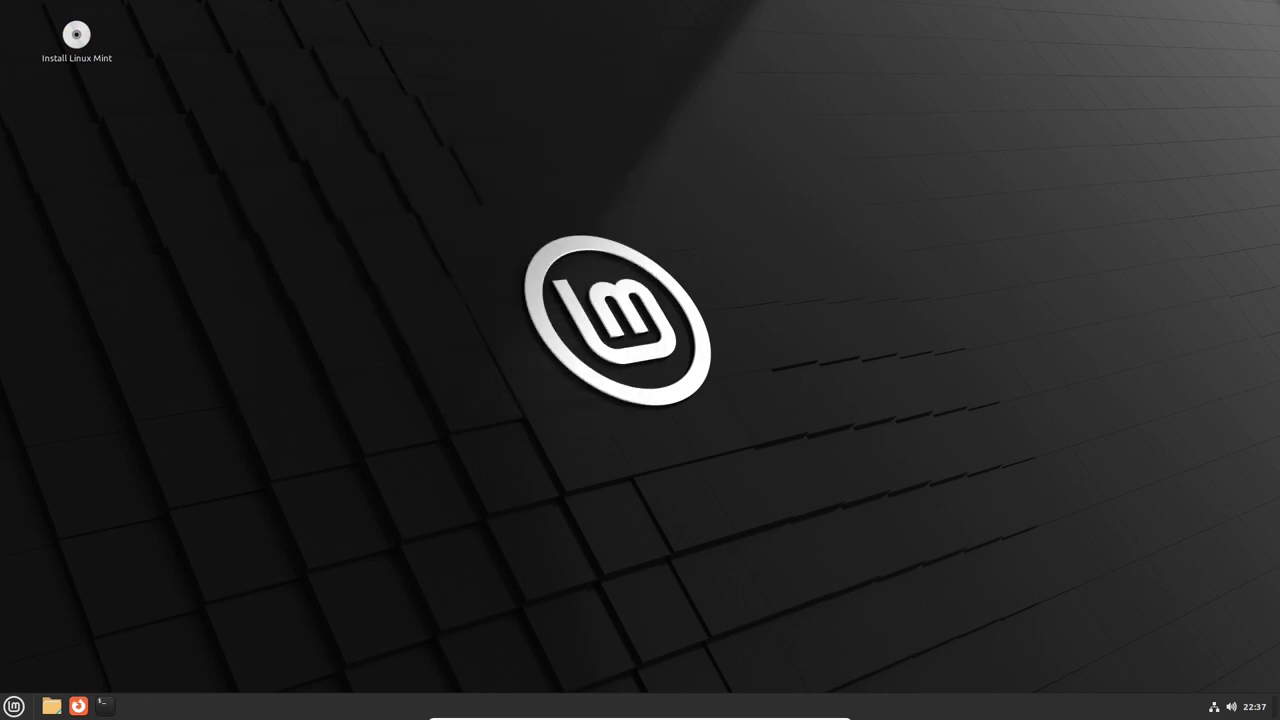
key("super")
key("Up")
key("Up")
key("Up")
key("Up")
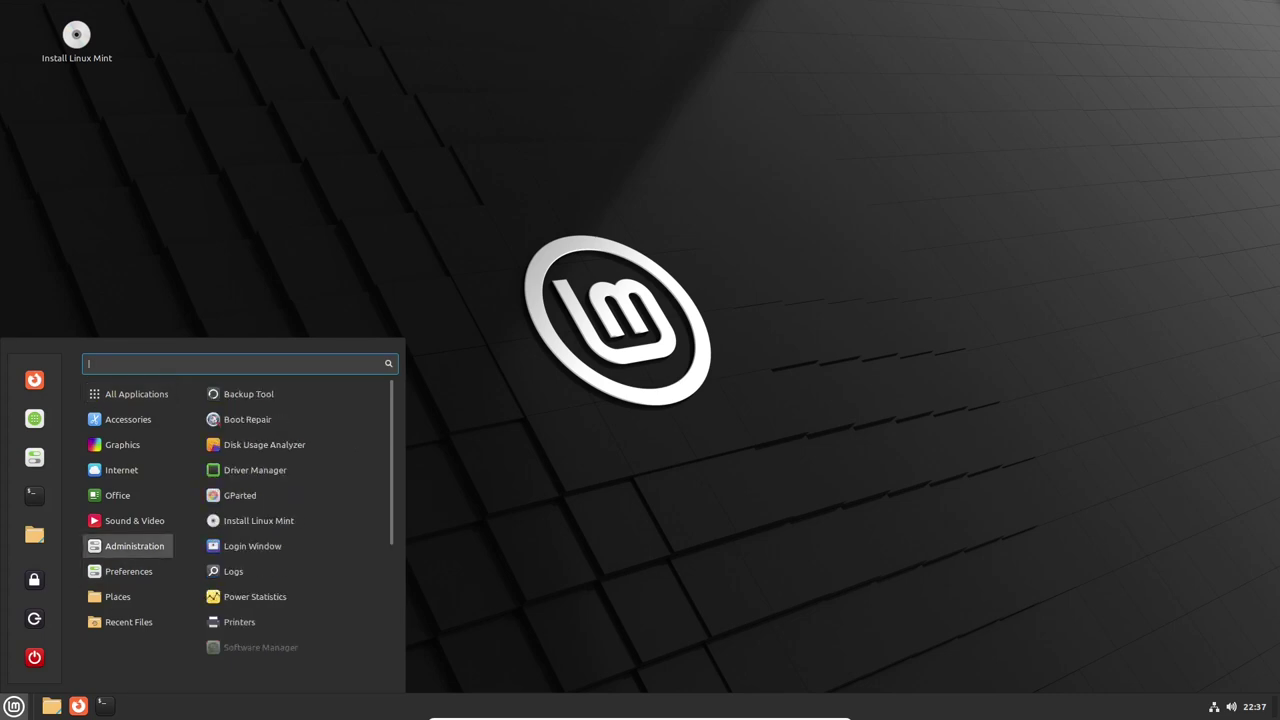
key("Right")
key("Up")
key("Up")
key("Up")
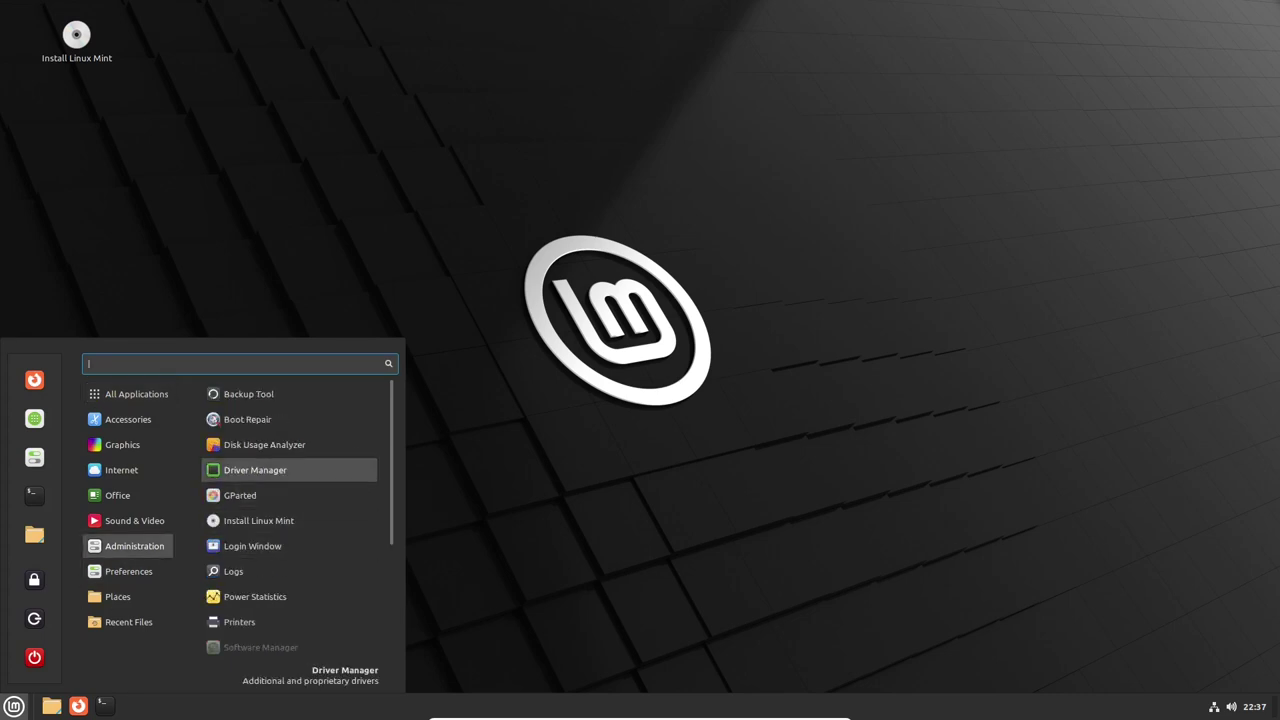
key("Return")
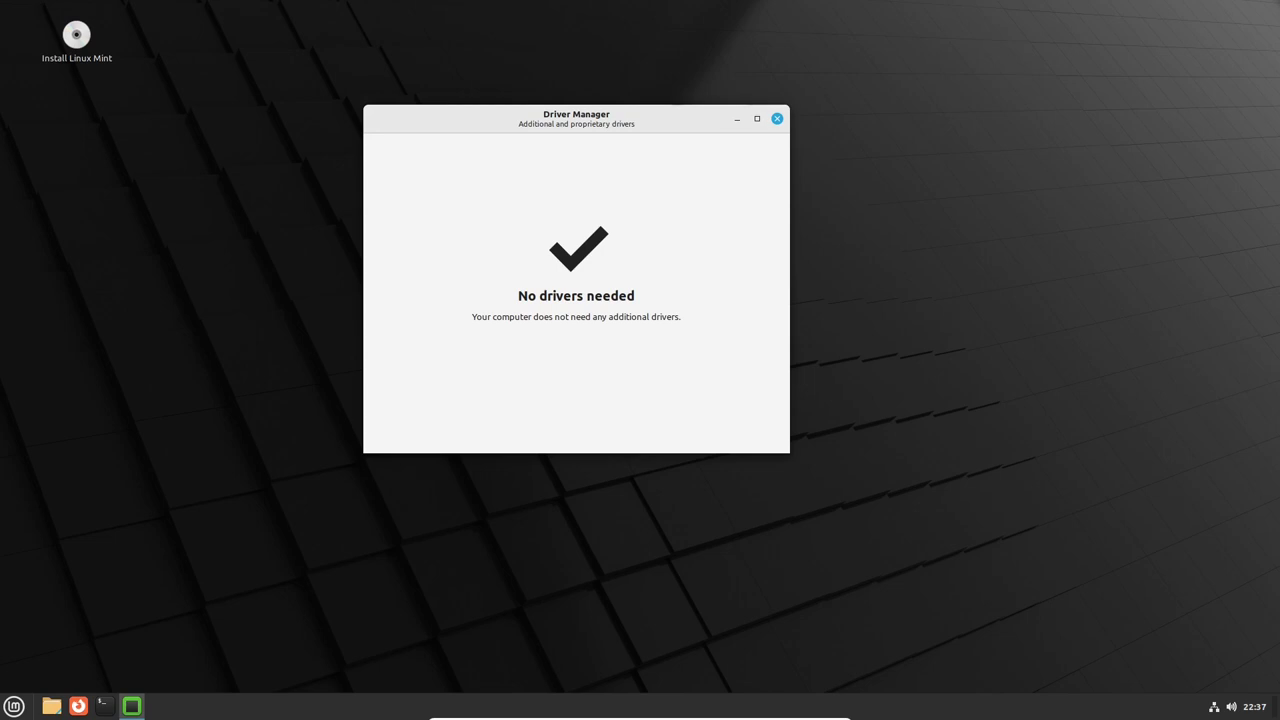
key("alt+F4")
- Launch System Monitor from the Administration section of the application menu
key("super")
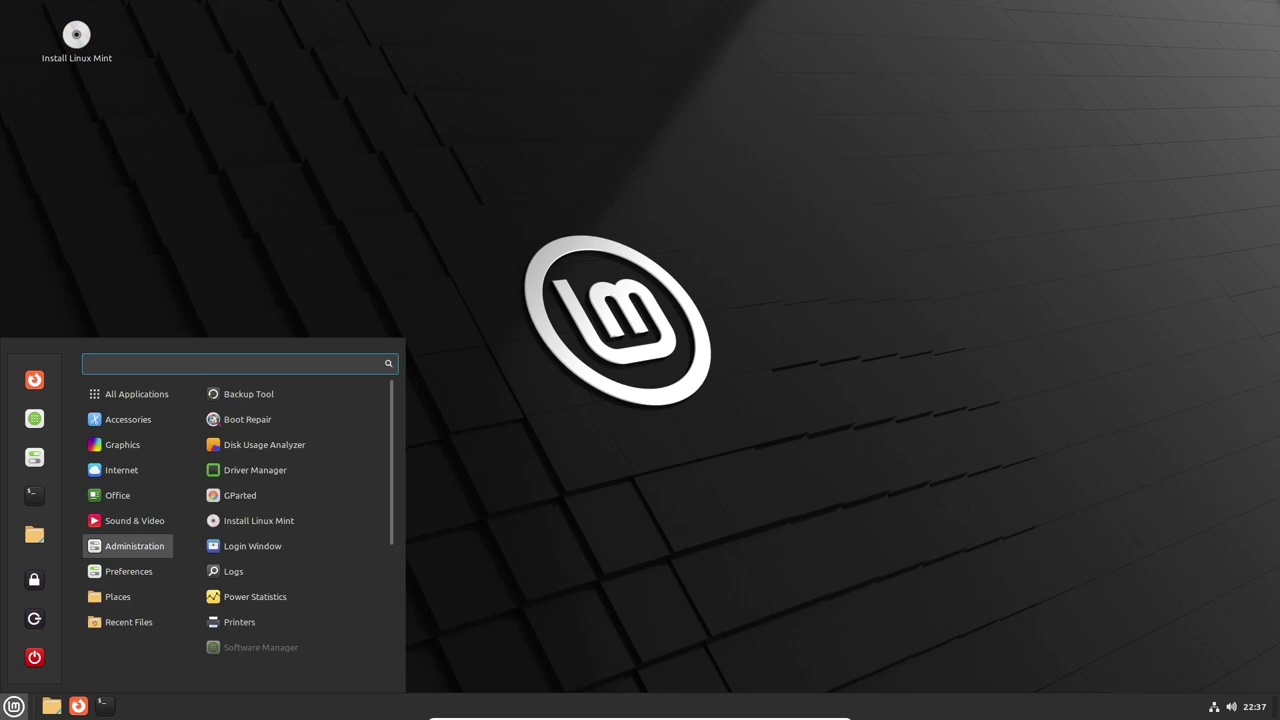
scroll(290, 590, "down", 3)
key("Up")
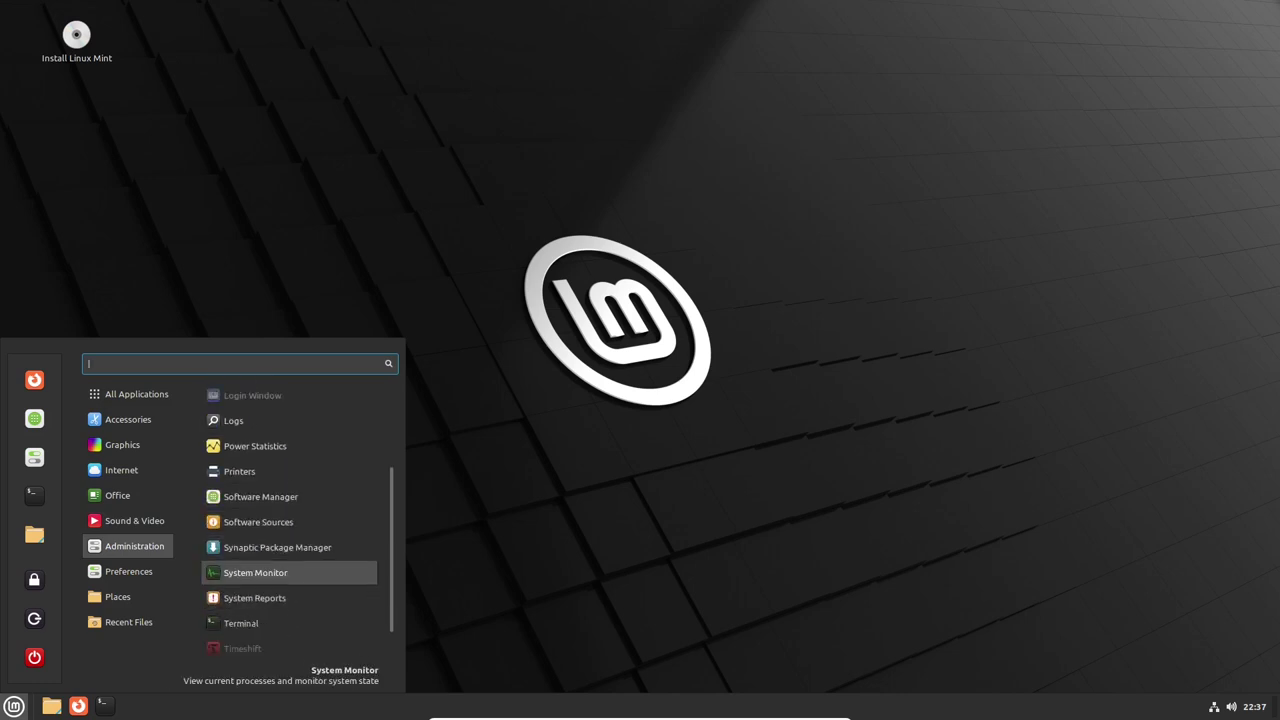
key("Return")
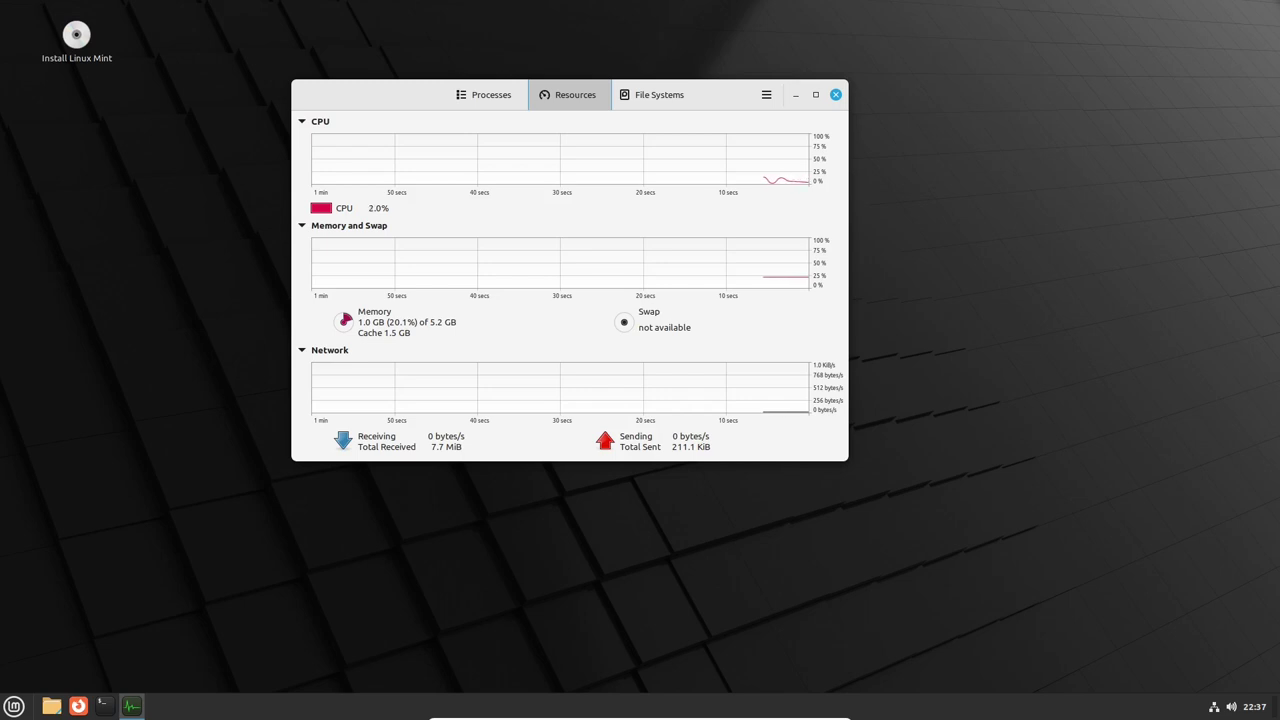
- Scroll through the running processes list, then return to the Resources graphs
left_click(484, 94)
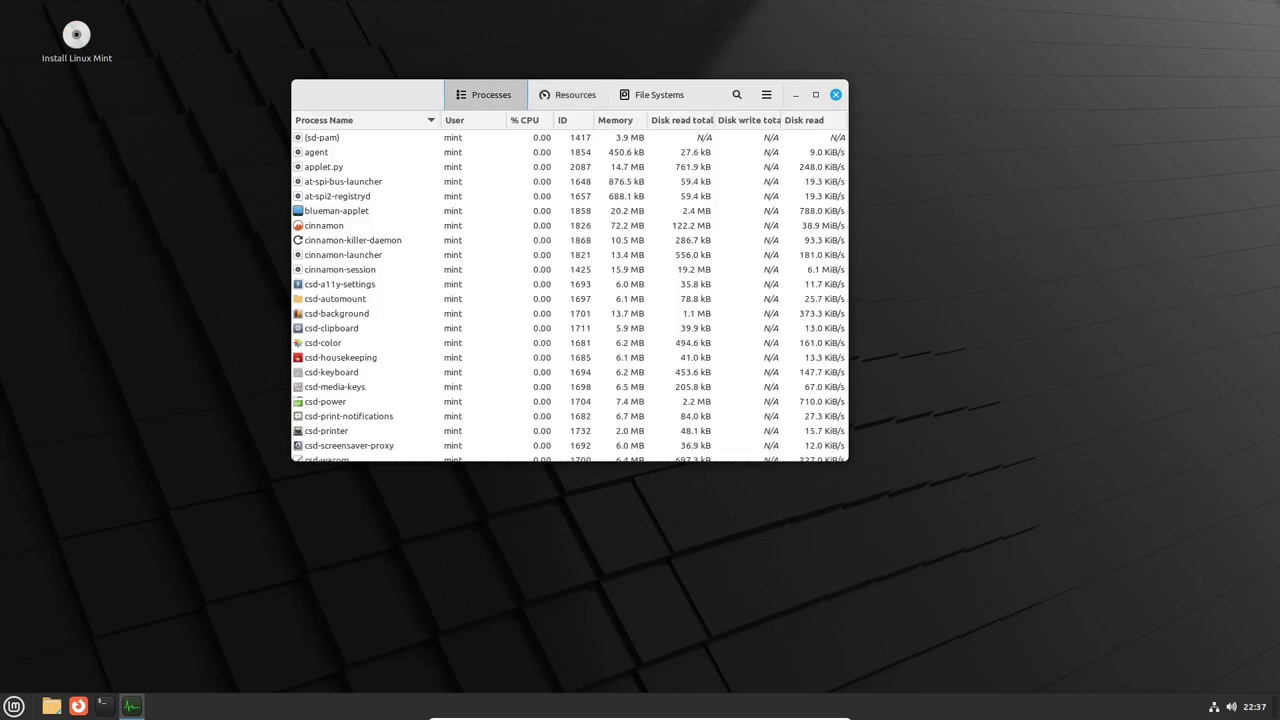
scroll(570, 295, "down", 2)
scroll(570, 295, "down", 2)
scroll(570, 295, "down", 2)
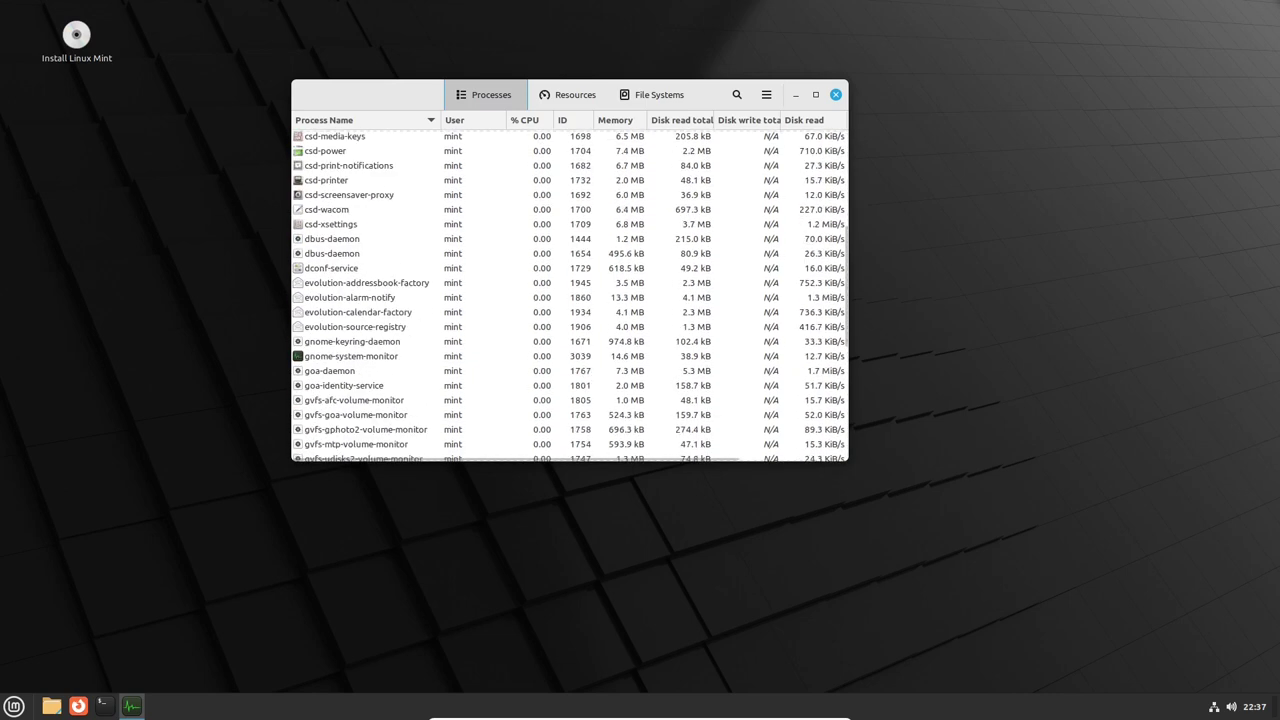
scroll(570, 295, "down", 2)
scroll(570, 295, "down", 3)
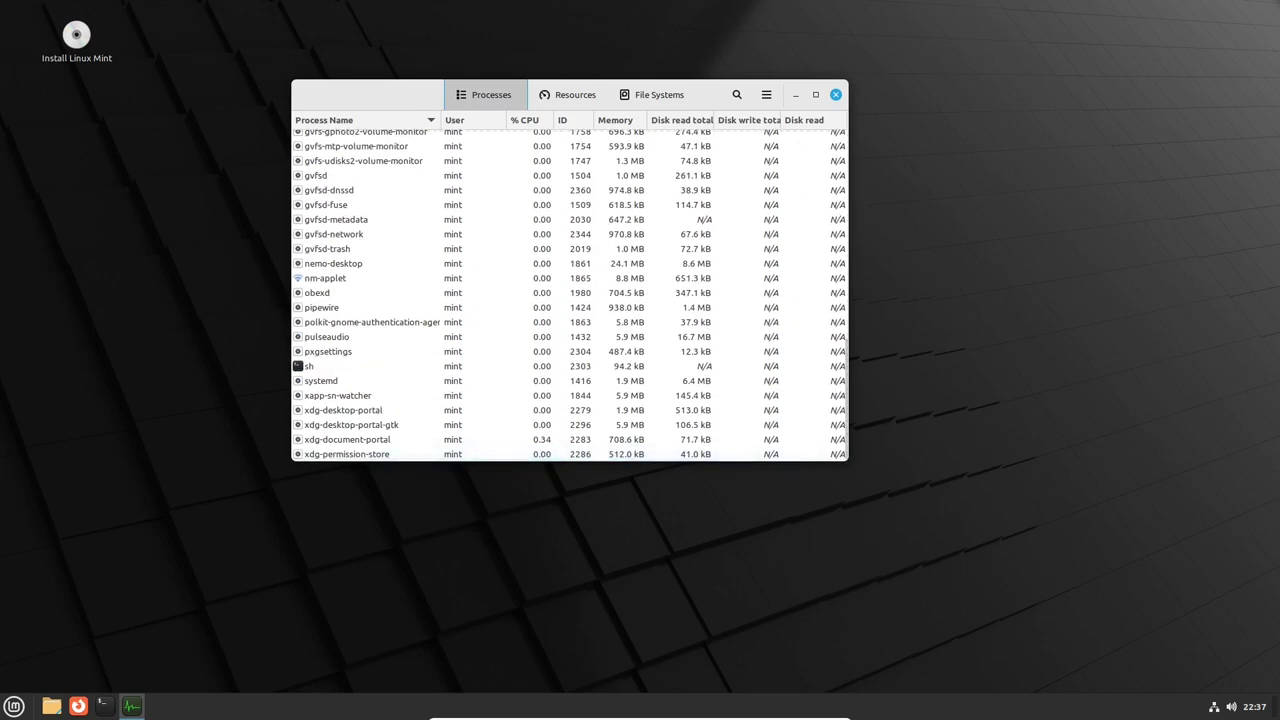
left_click(567, 94)
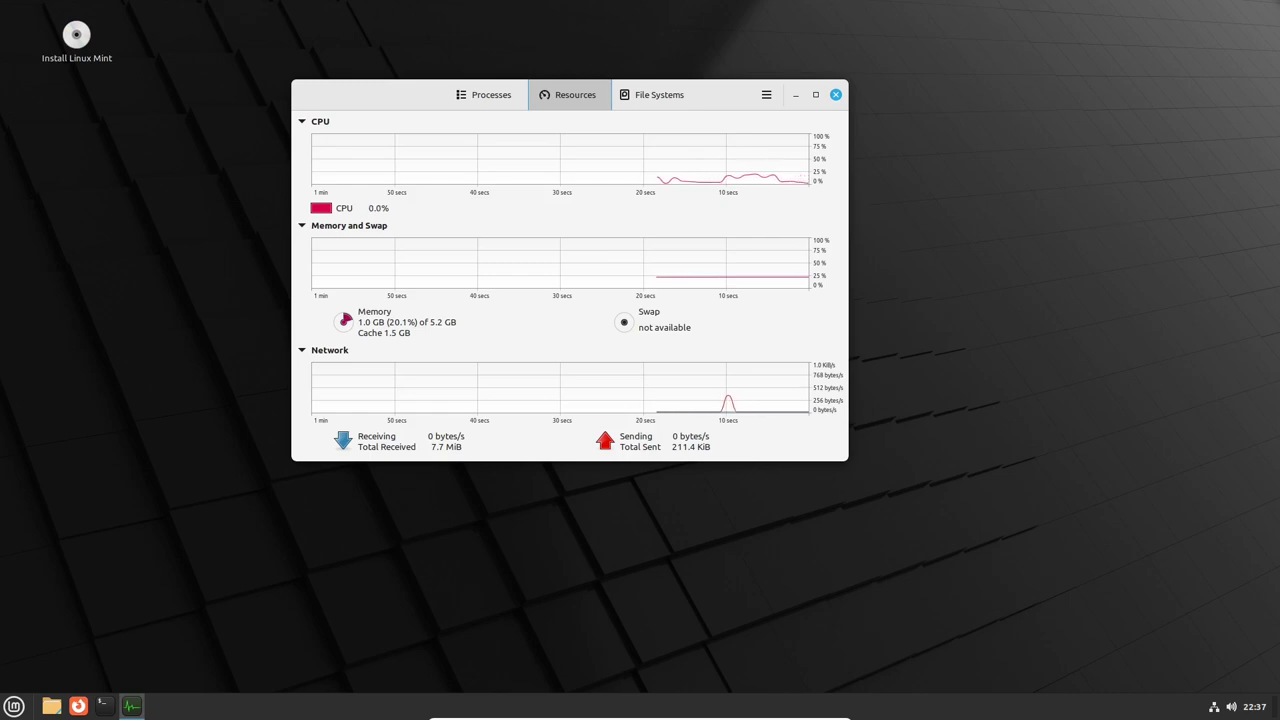
- Quit System Monitor and scroll through the application menu before dismissing it
key("ctrl+q")
left_click(13, 706)
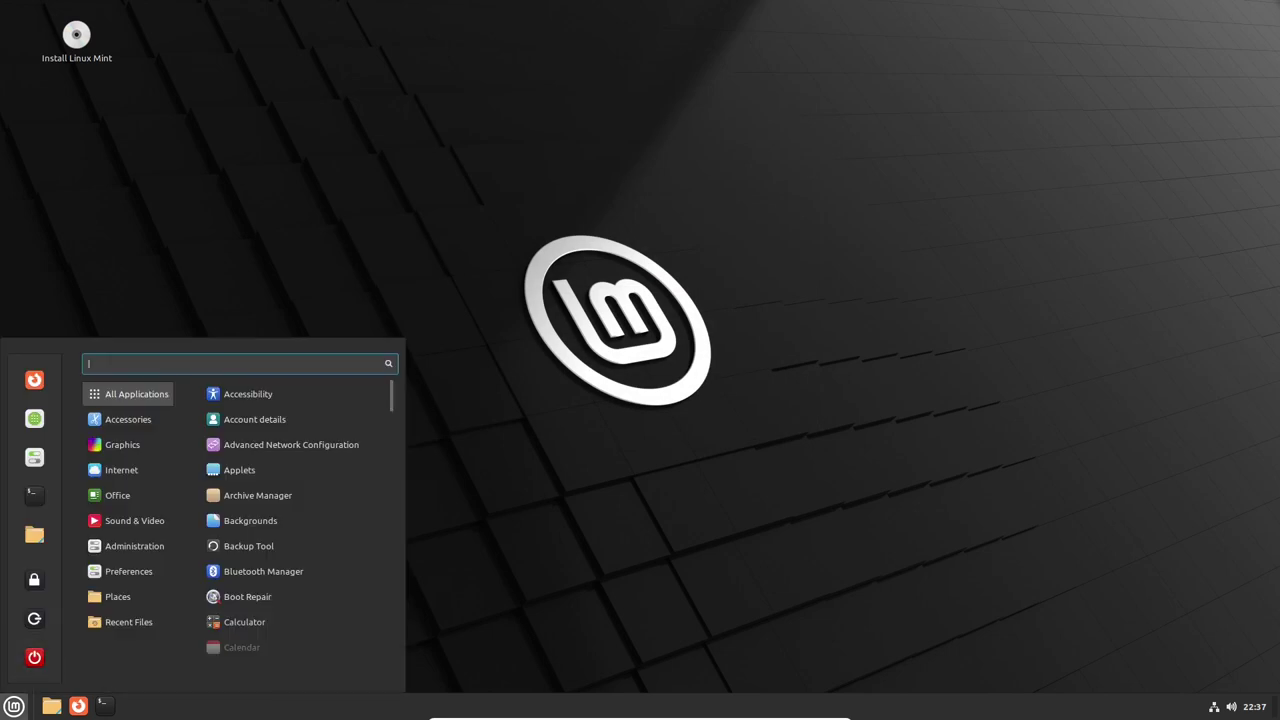
scroll(290, 571, "down", 3)
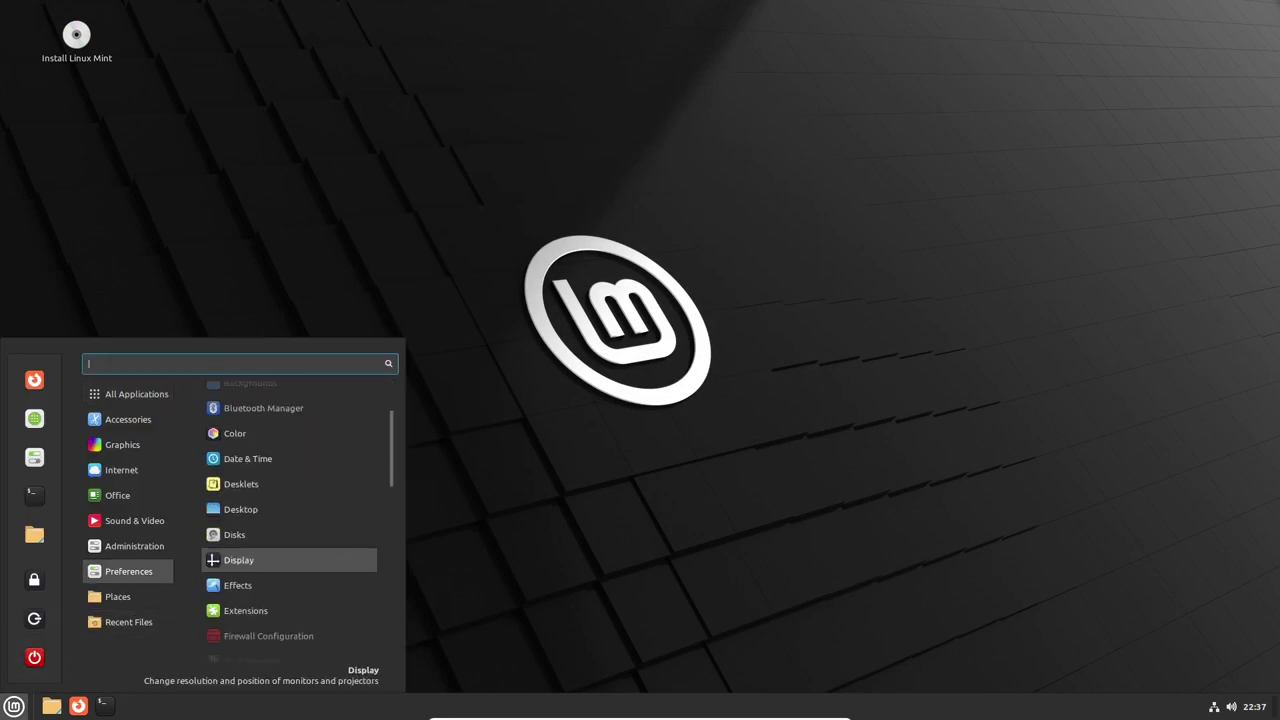
scroll(290, 571, "down", 1)
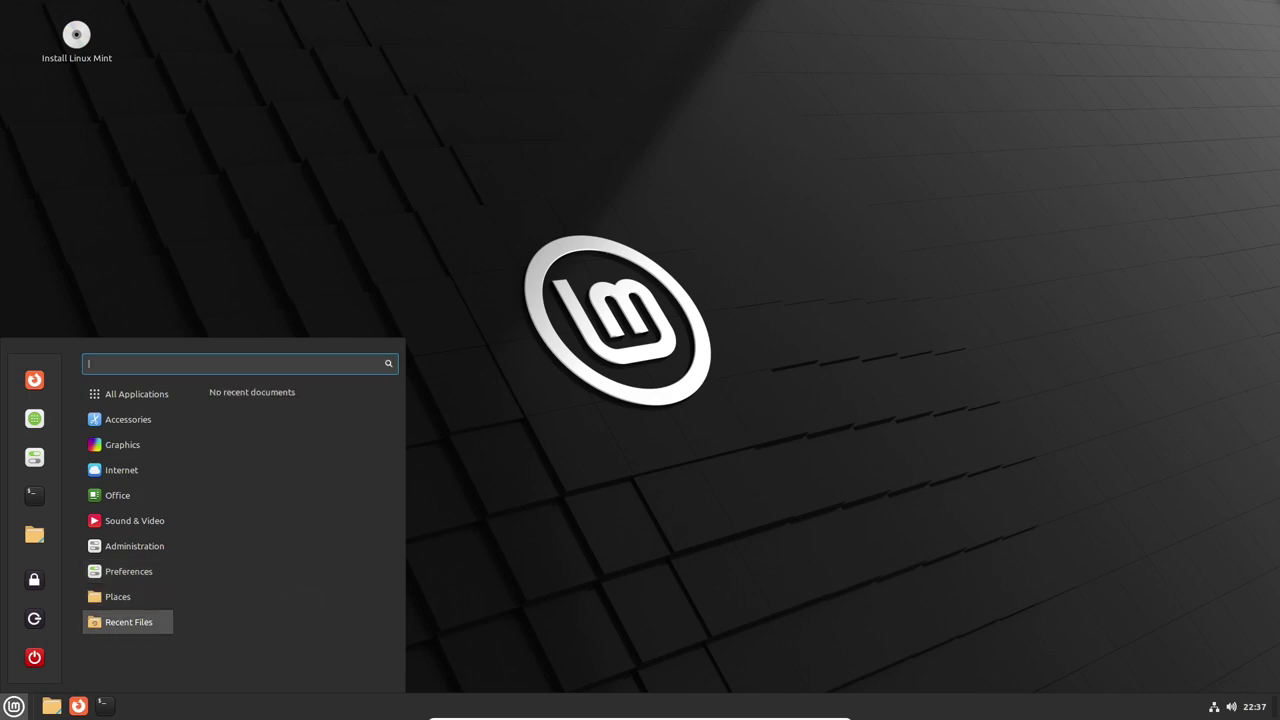
key("Escape")
- Open Display Settings from the desktop menu, view both pages, then close it
right_click(517, 196)
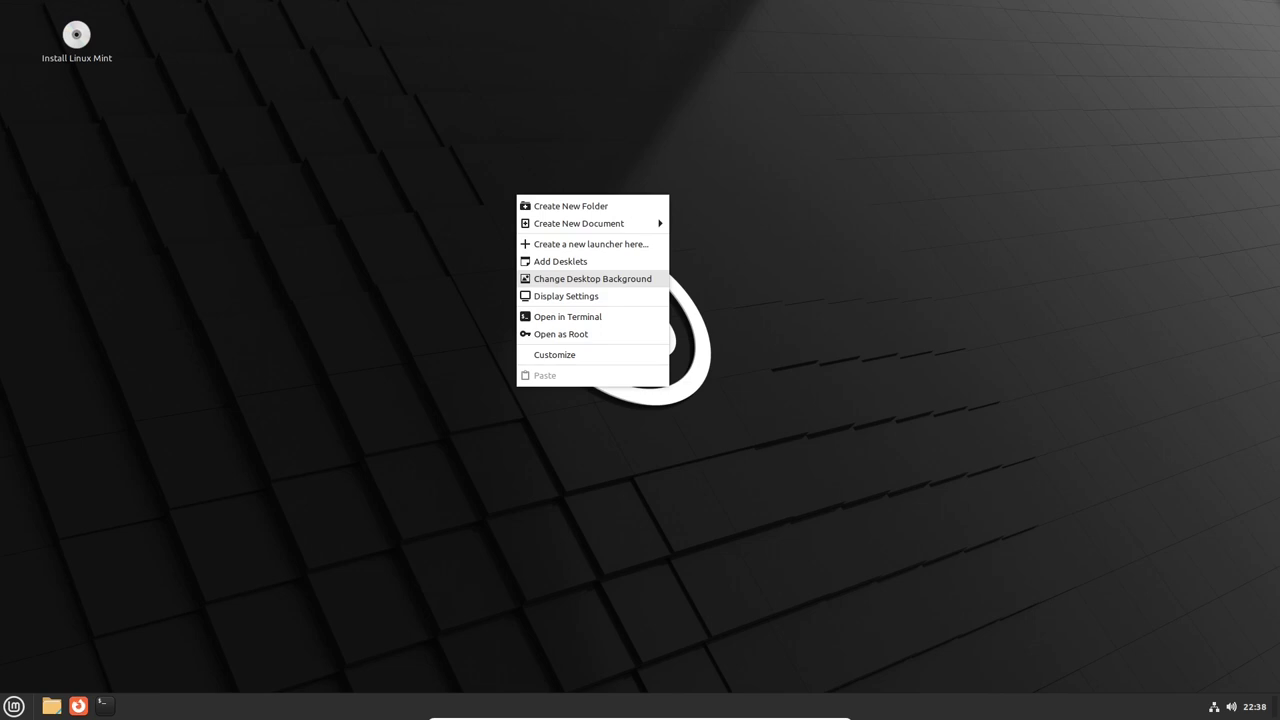
left_click(566, 296)
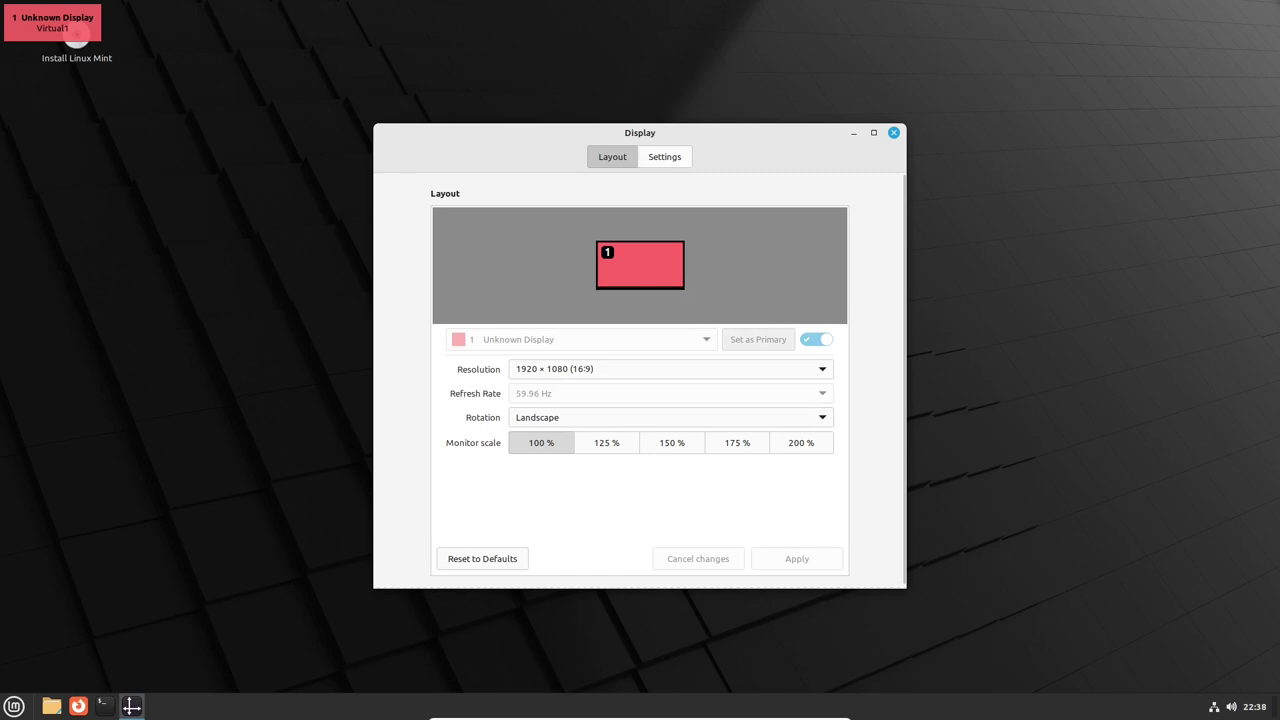
left_click(664, 156)
left_click(612, 156)
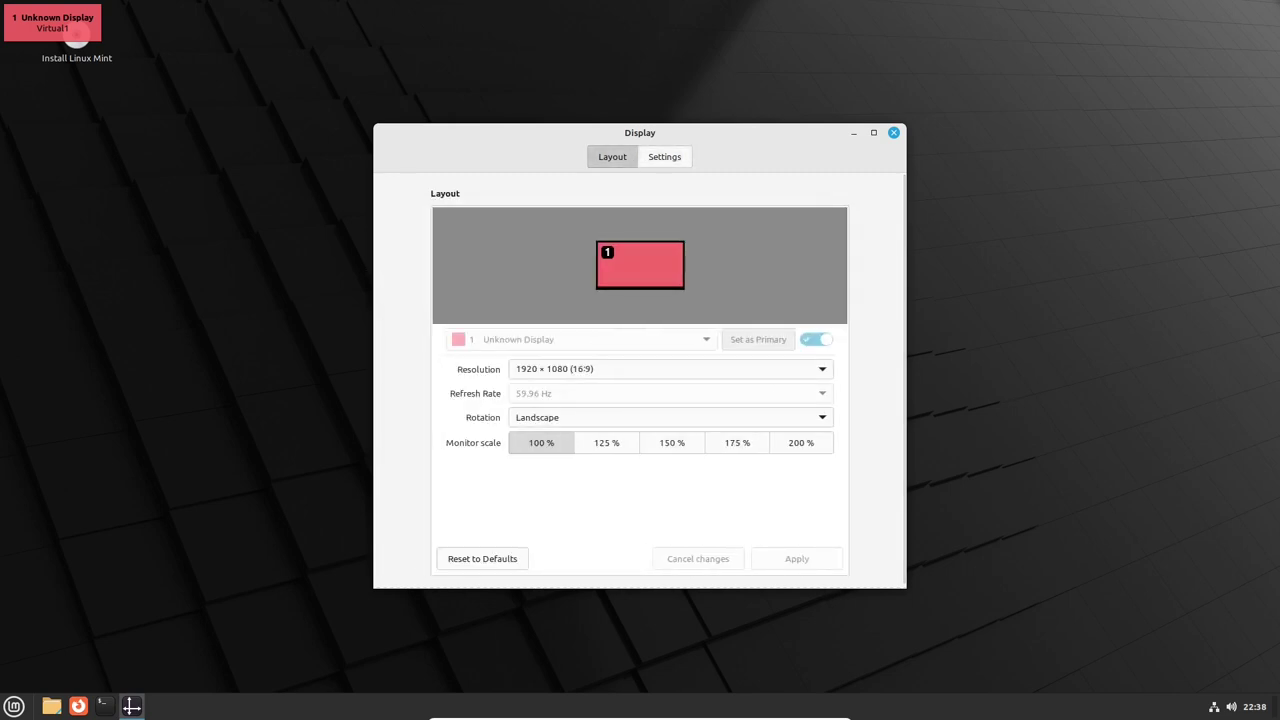
left_click(893, 132)
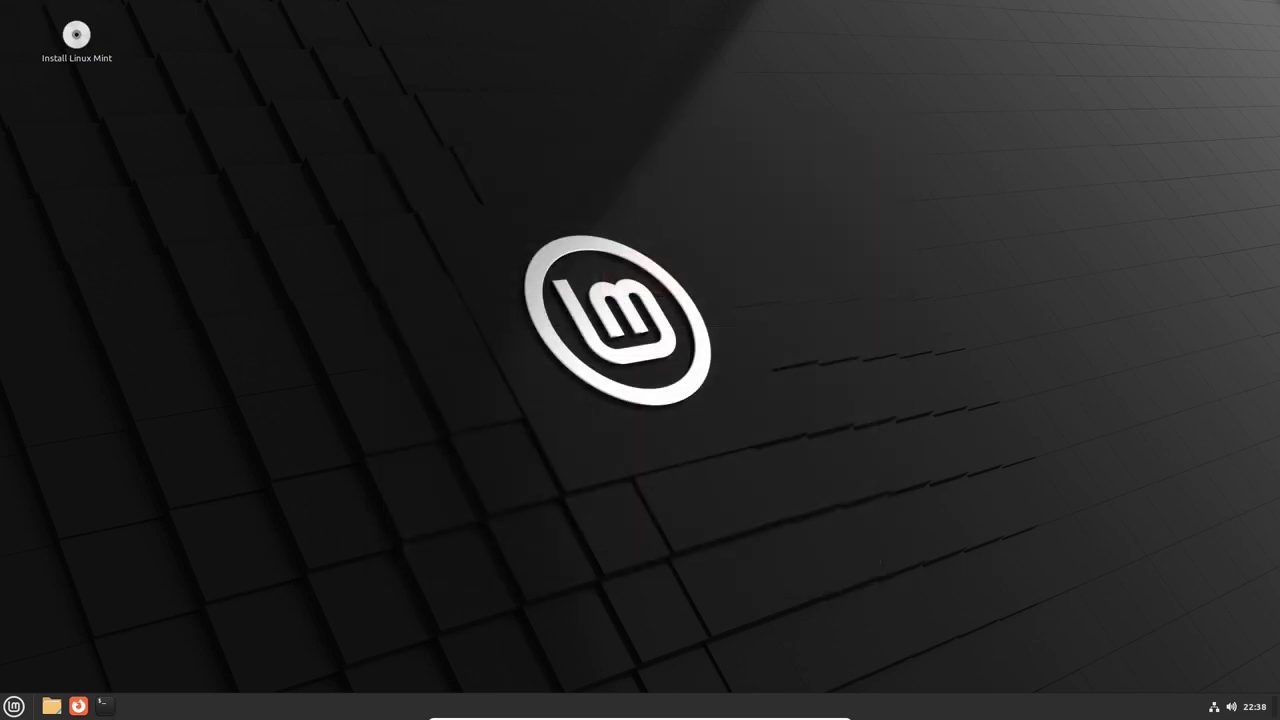
- Open Backgrounds in System Settings, then enlarge and reposition the window to show more wallpapers
left_click(14, 706)
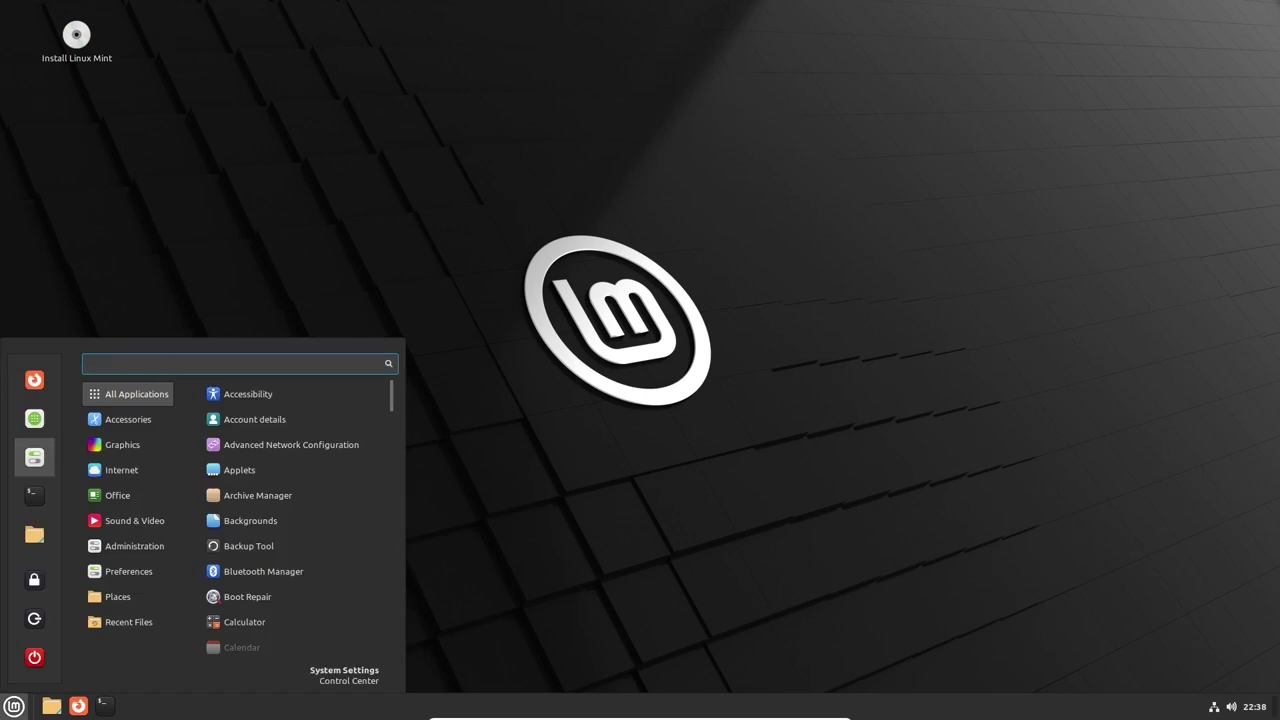
left_click(35, 458)
left_click(427, 250)
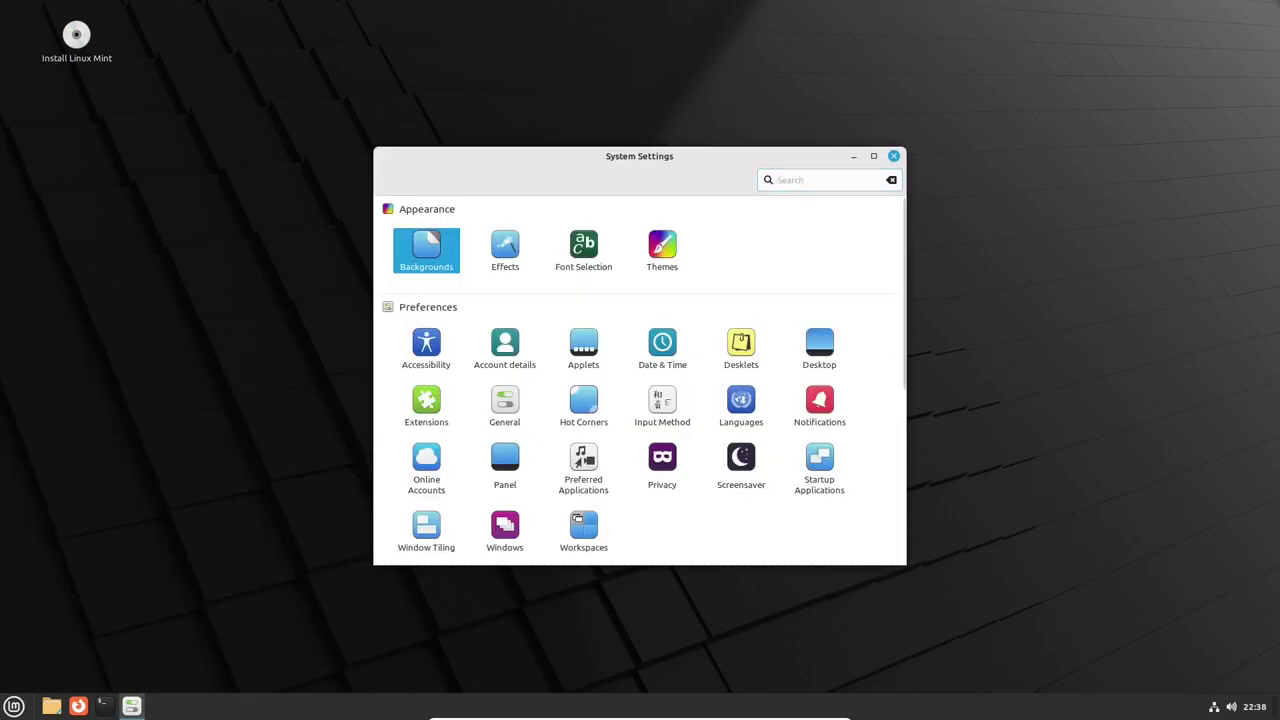
scroll(693, 380, "down", 2)
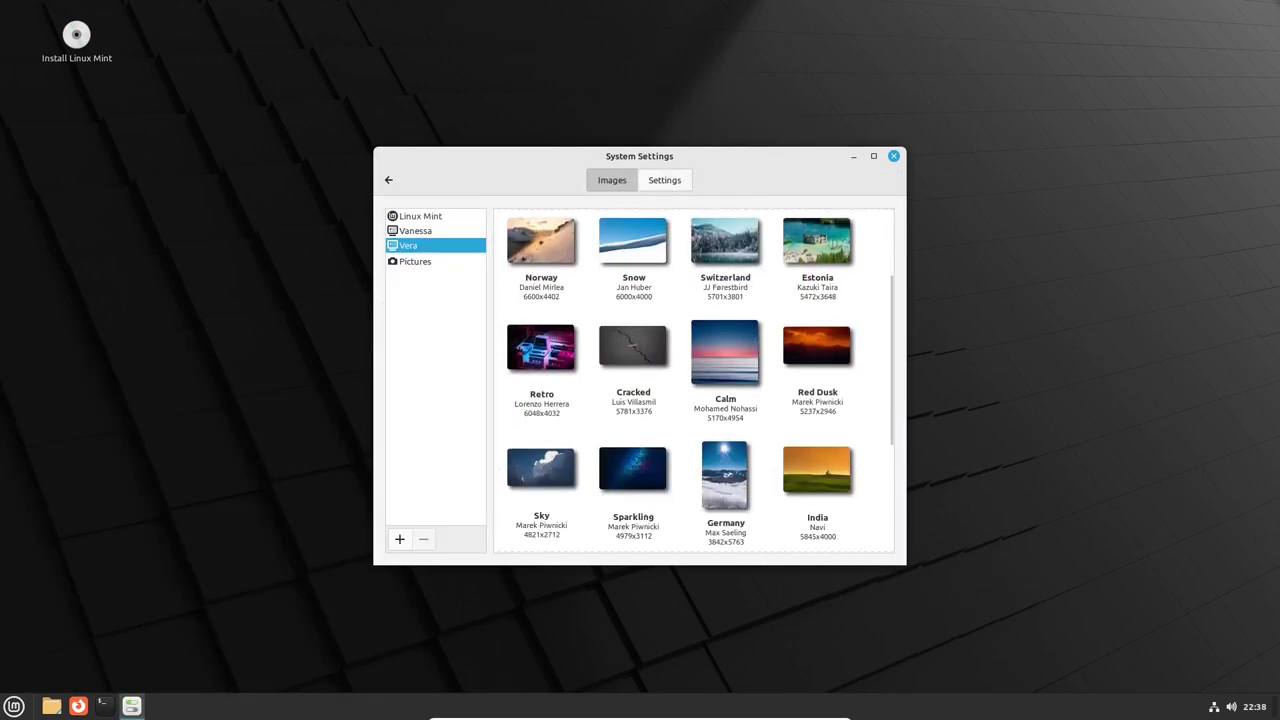
scroll(693, 380, "down", 2)
scroll(693, 380, "down", 2)
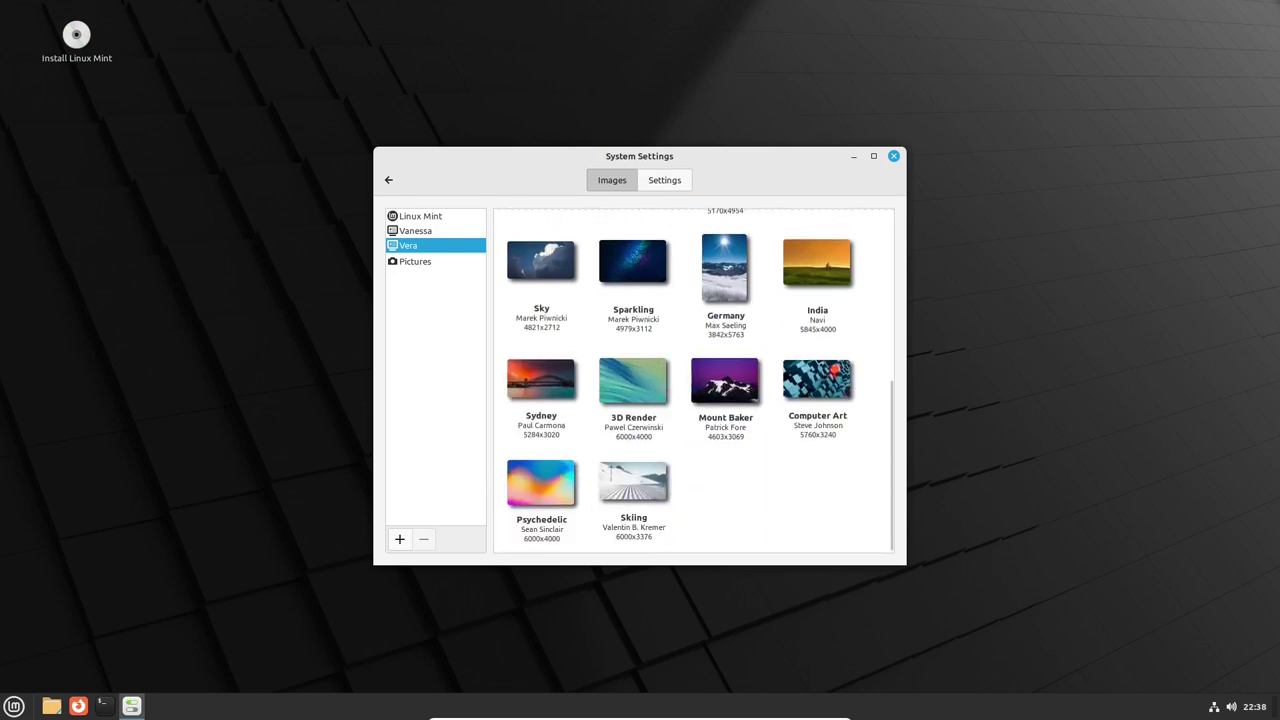
left_click_drag(906, 565, 1220, 684)
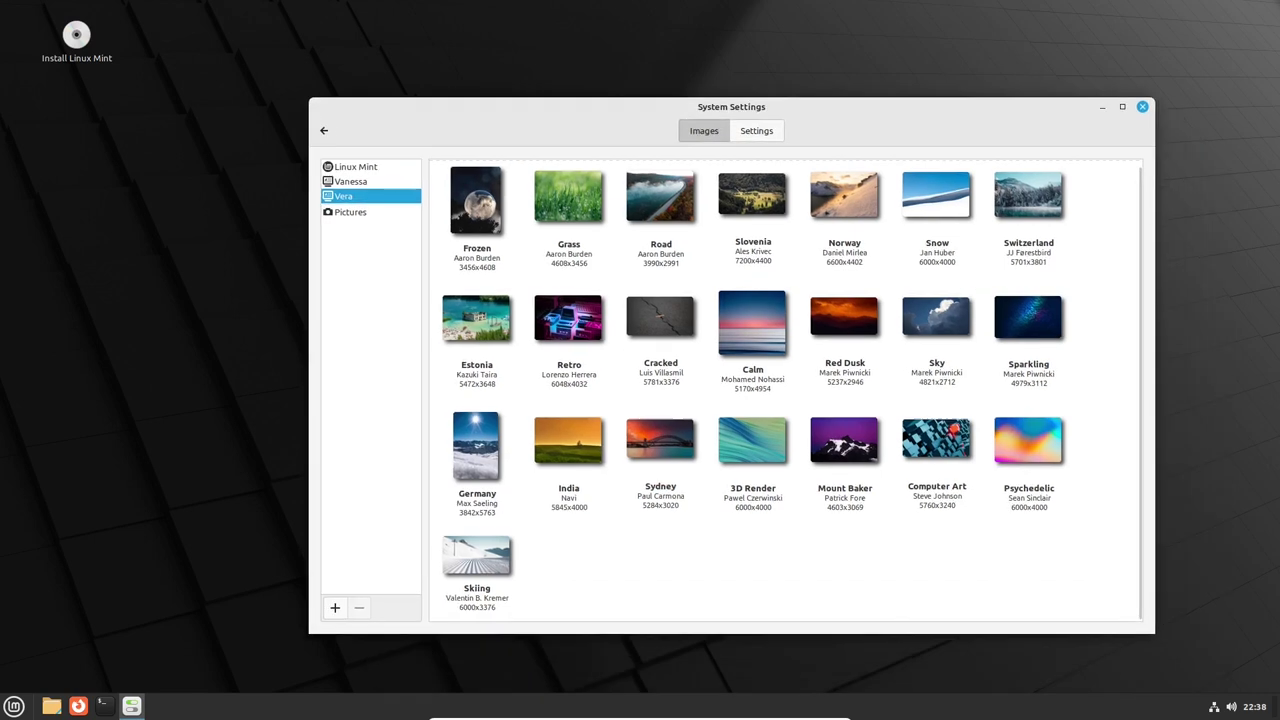
left_click_drag(796, 156, 678, 39)
- Browse the Vanessa, Vera and Linux Mint collections, then return to the overview
key("Up")
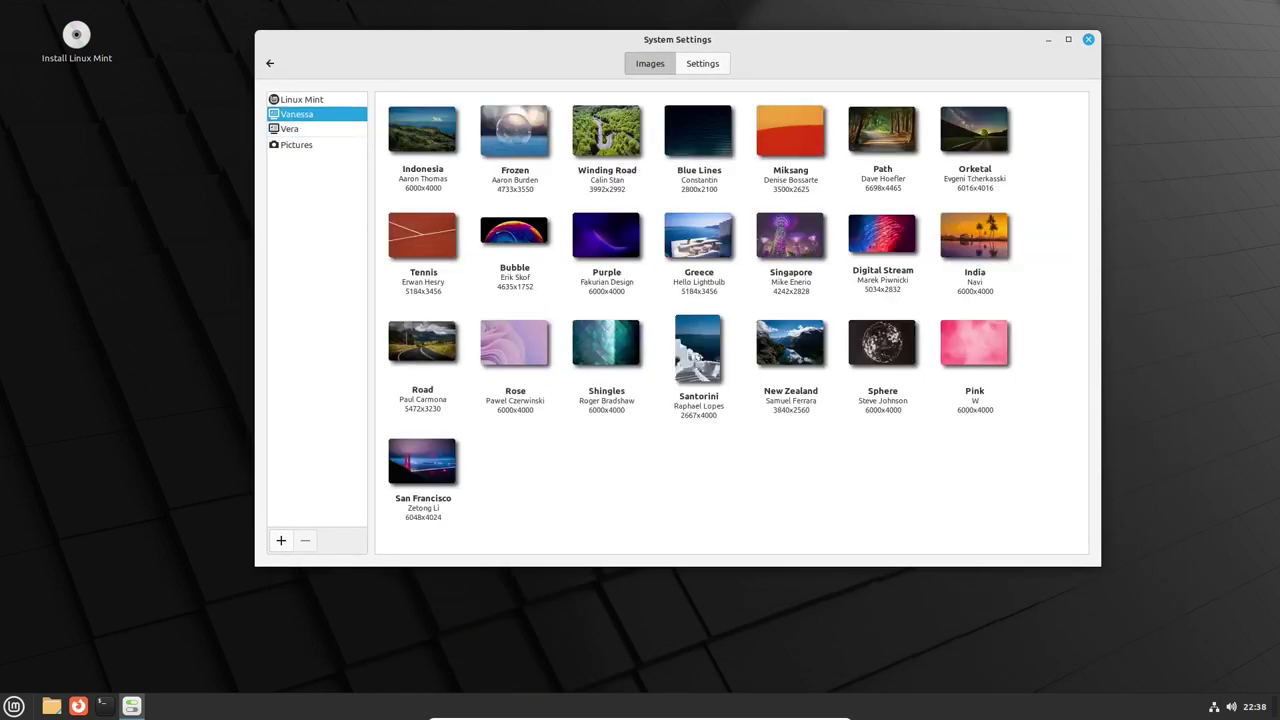
key("Down")
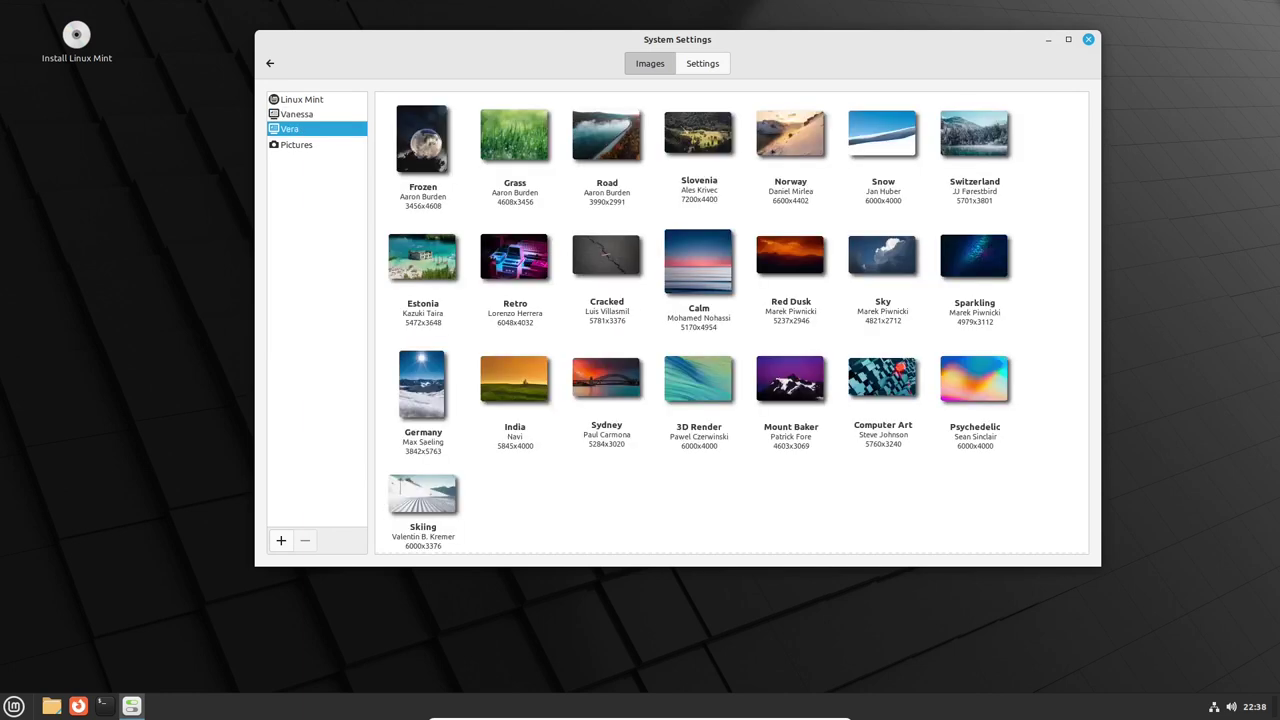
key("Up")
key("Up")
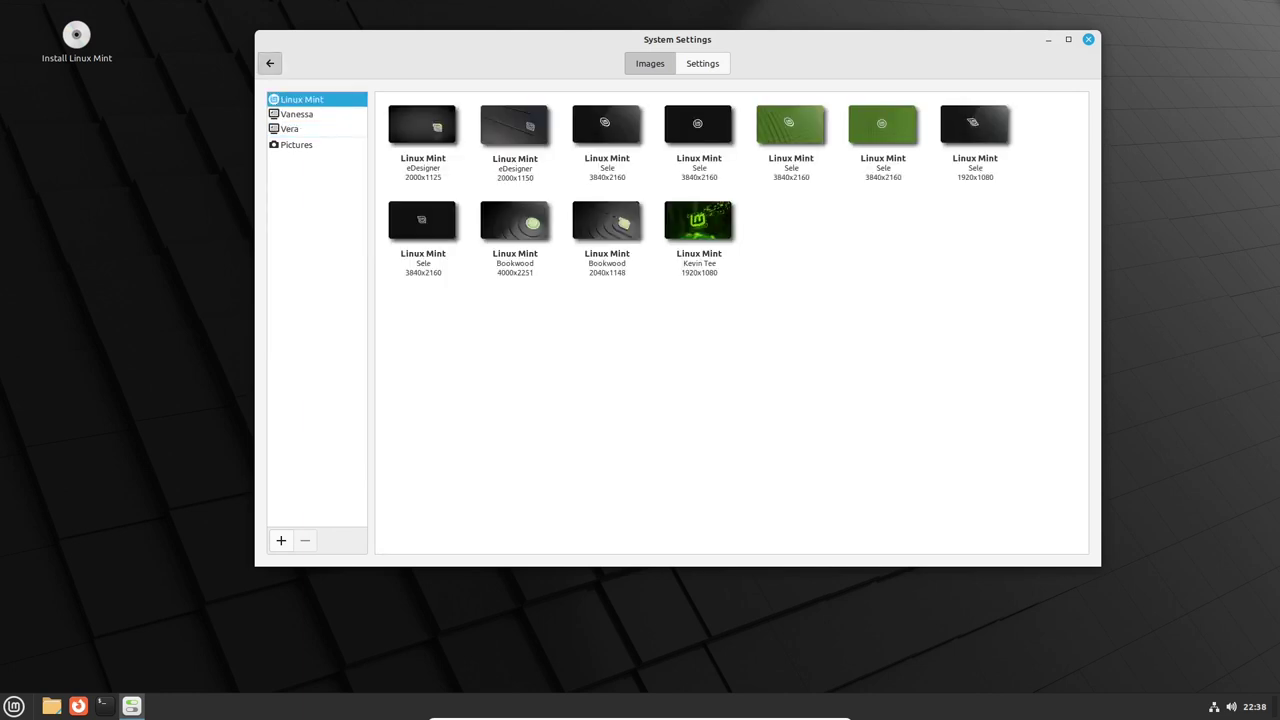
key("BackSpace")
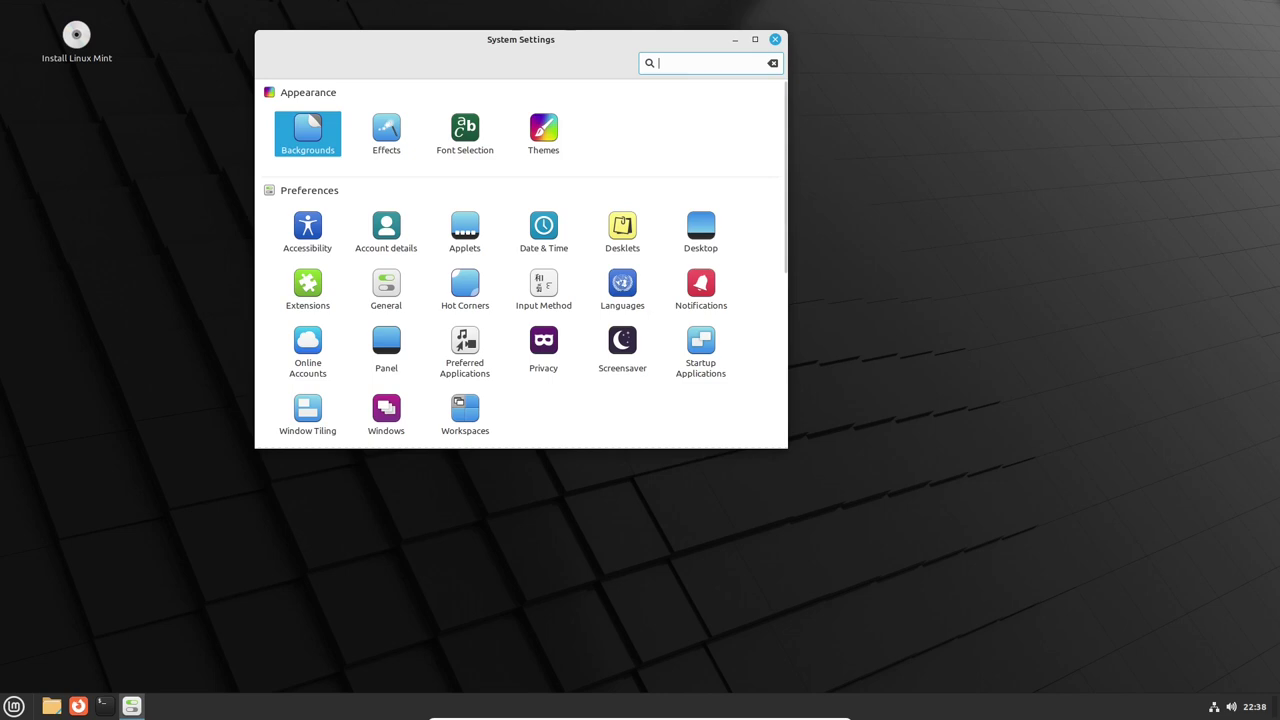
- Open the Themes page and scroll through the downloadable themes list
key("Right")
key("Right")
key("Right")
key("Return")
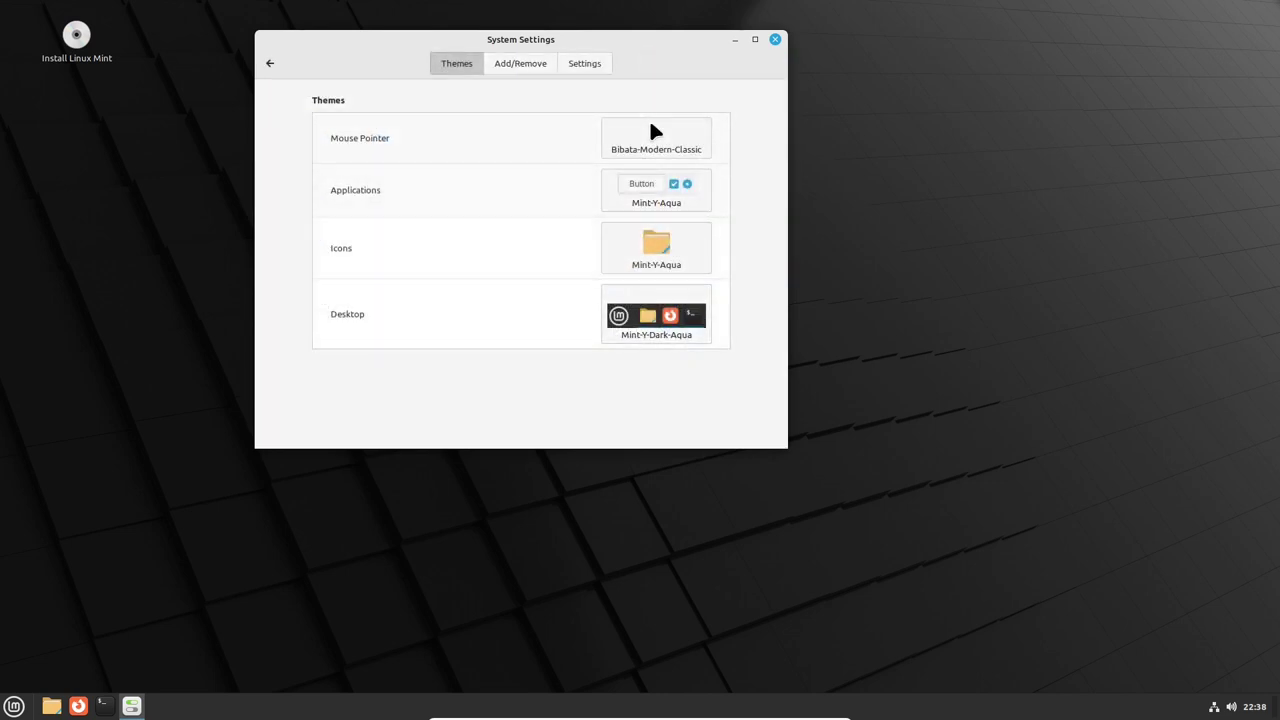
key("ctrl+Page_Down")
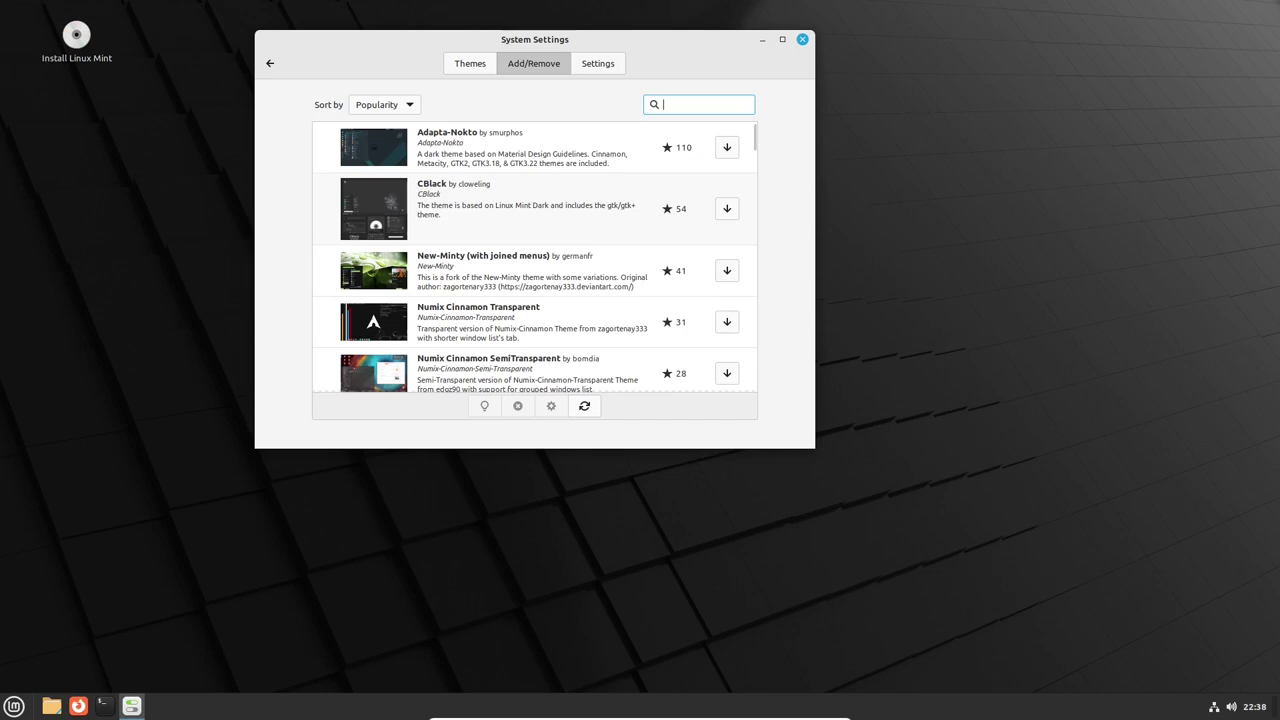
scroll(535, 258, "down", 2)
scroll(535, 258, "down", 1)
scroll(535, 258, "down", 1)
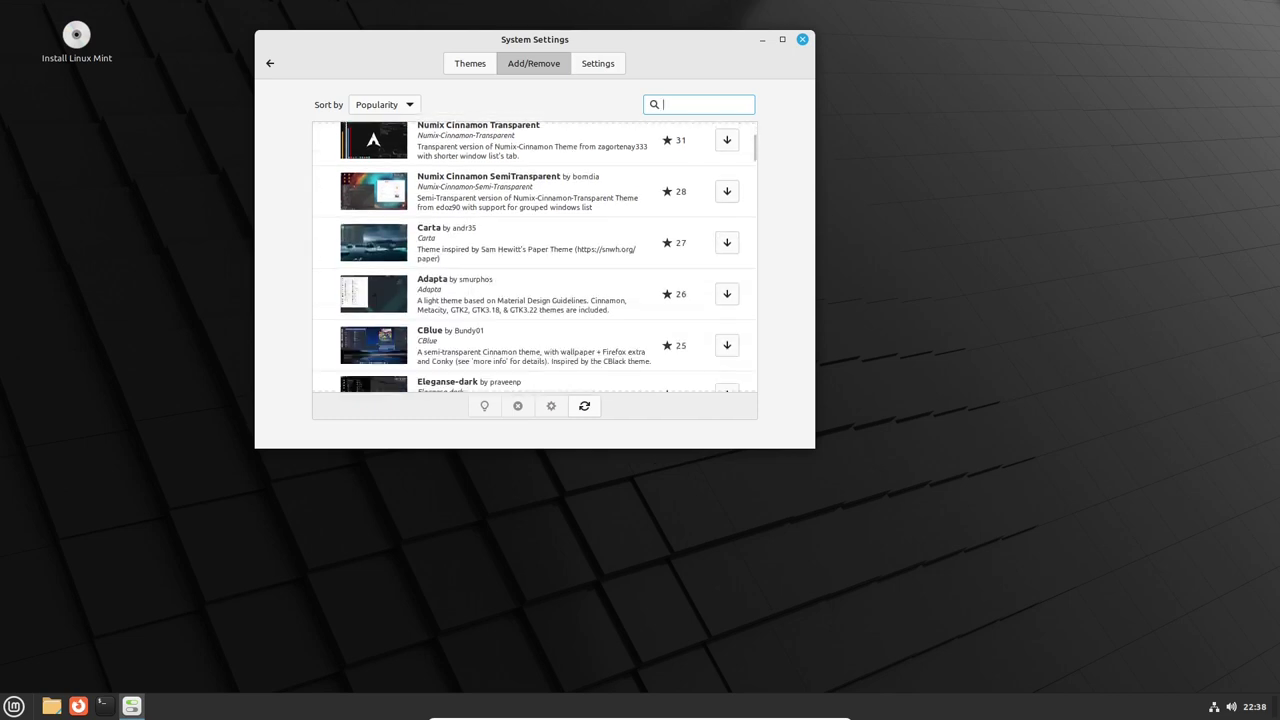
scroll(535, 258, "down", 1)
scroll(535, 258, "down", 1)
scroll(535, 258, "down", 2)
scroll(535, 258, "down", 1)
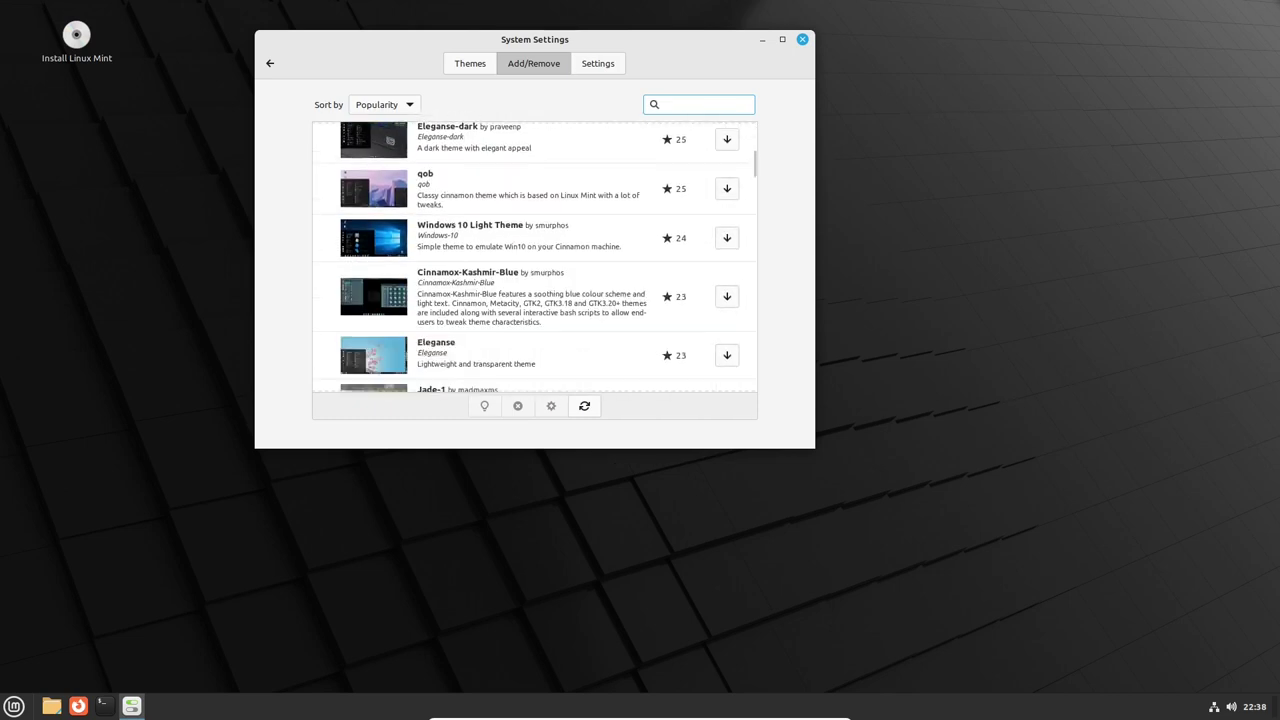
scroll(535, 258, "up", 3)
scroll(535, 258, "up", 2)
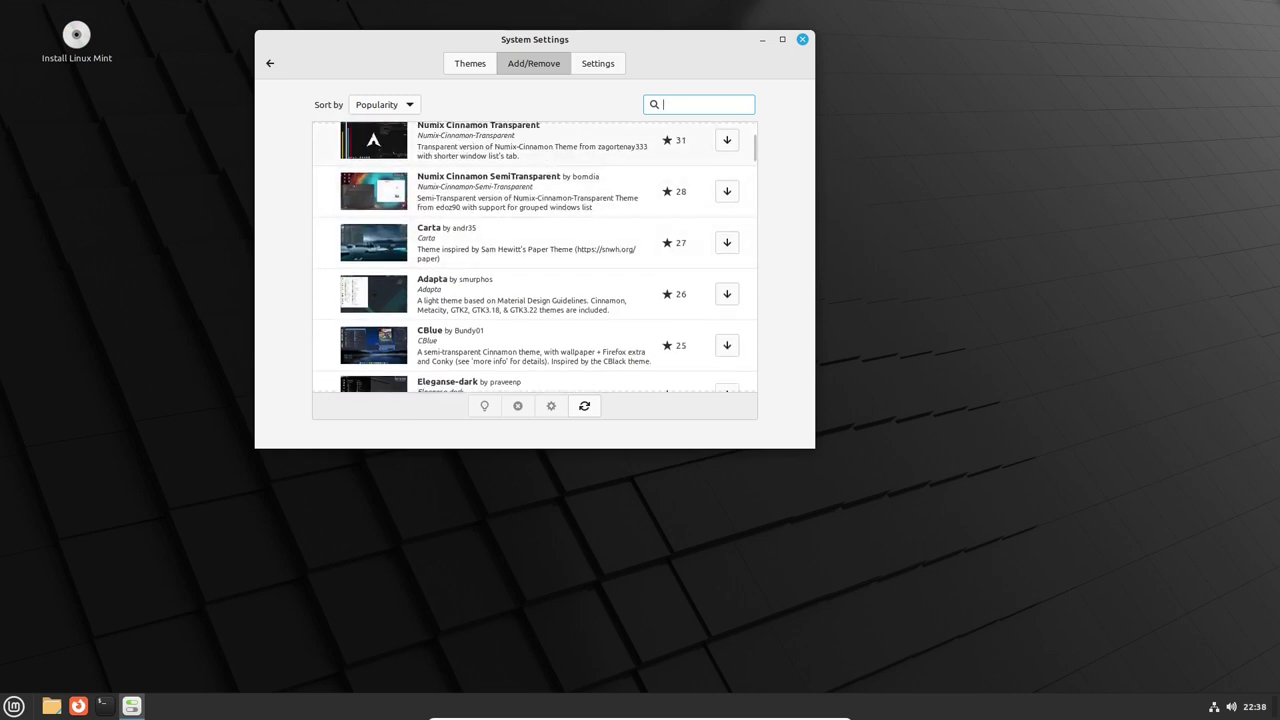
- Review the scrollbar options, return to current themes, and close System Settings
left_click(598, 63)
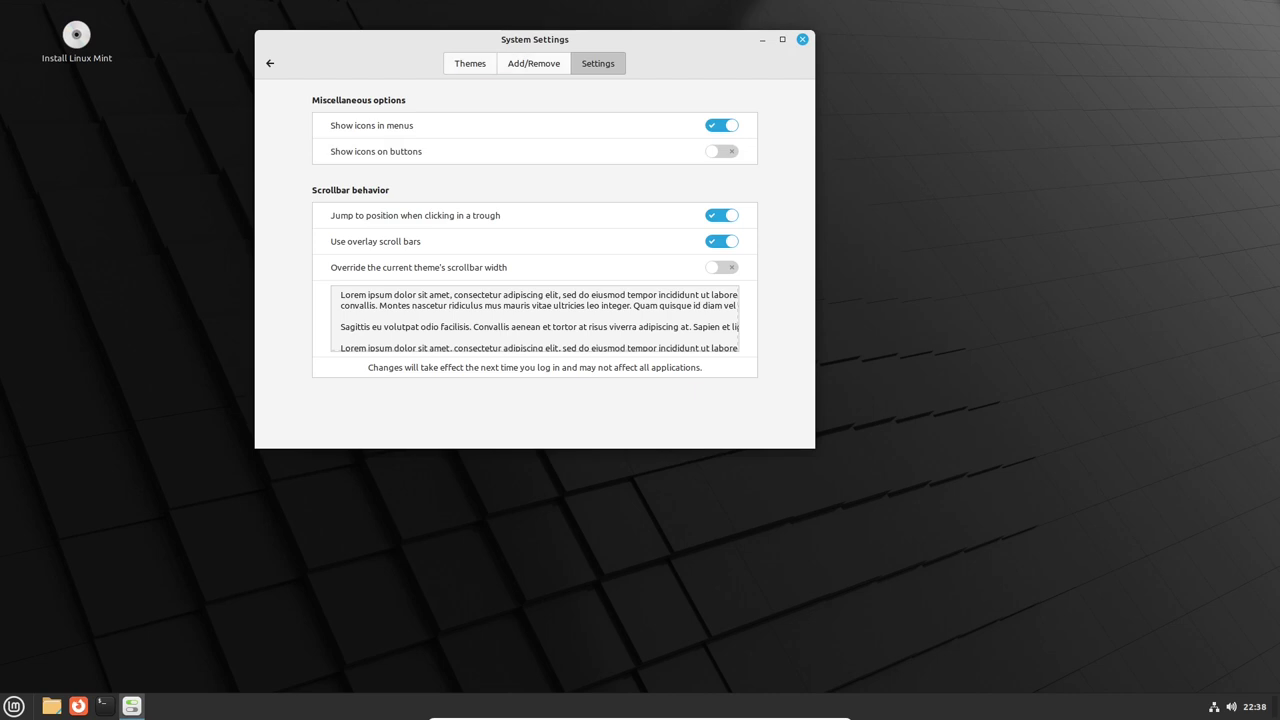
left_click(470, 63)
key("alt+F4")
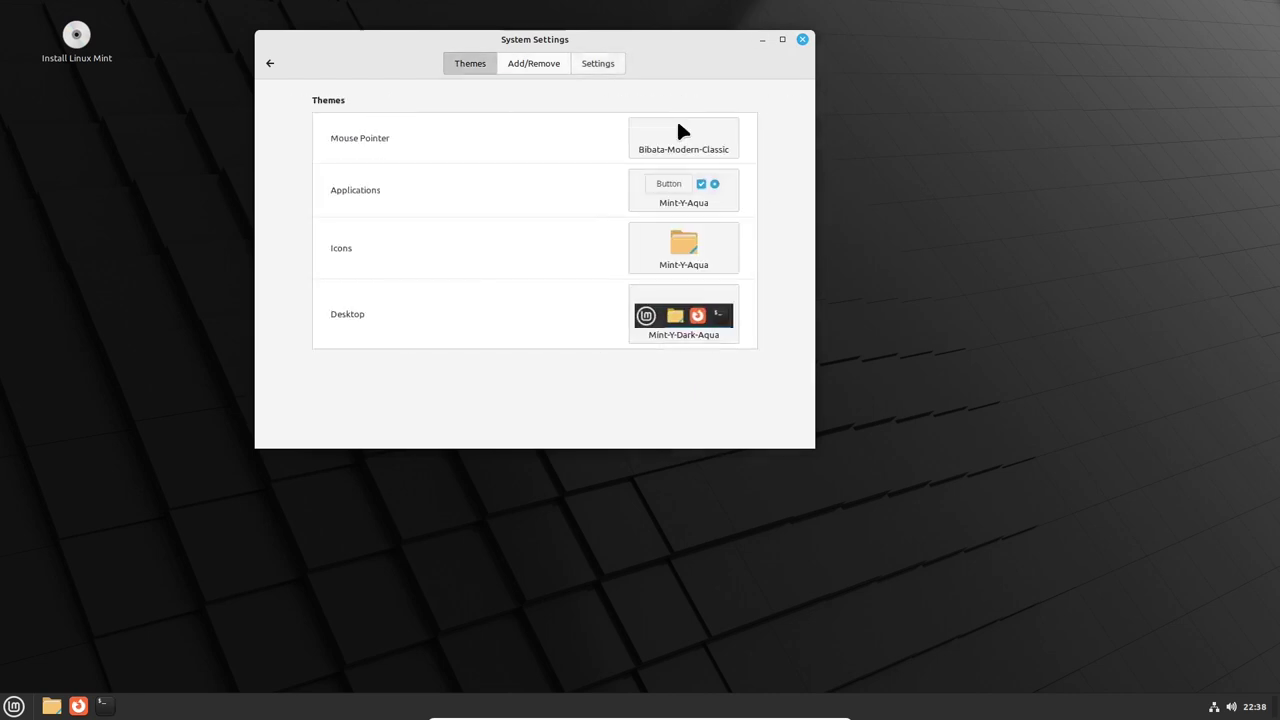
left_click(51, 706)
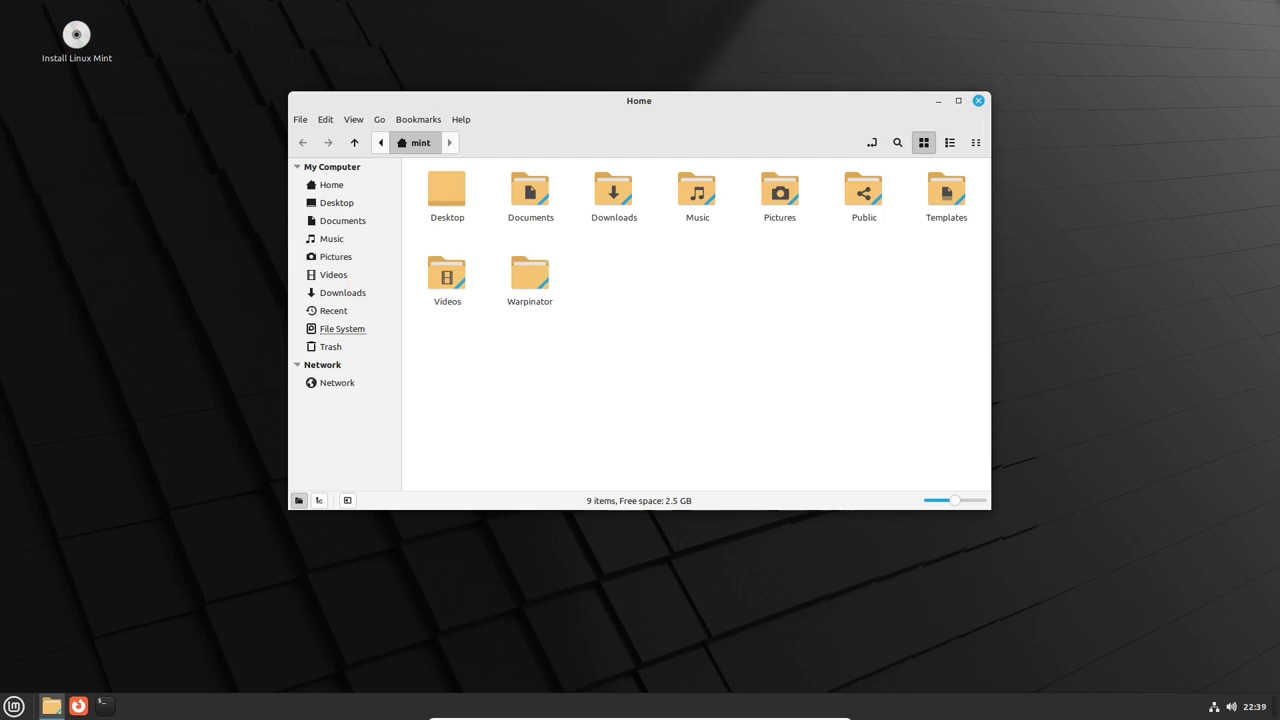
left_click(331, 185)
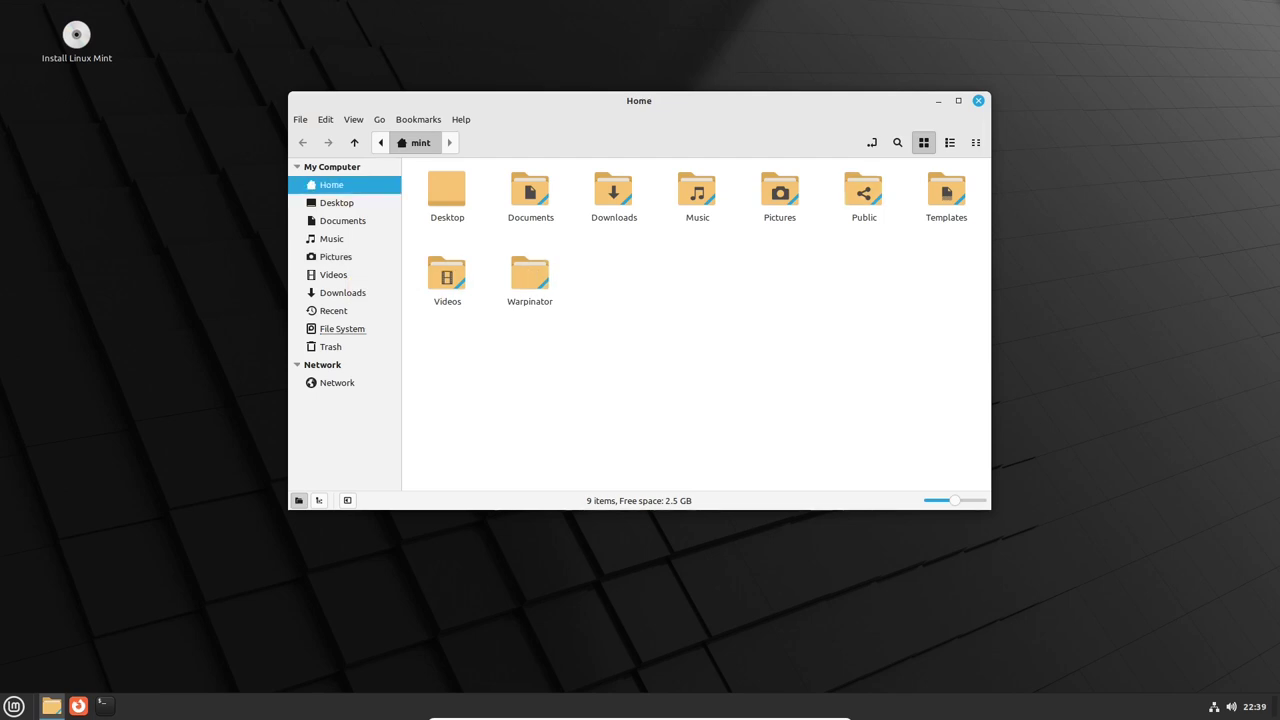
key("super+d")
right_click(677, 103)
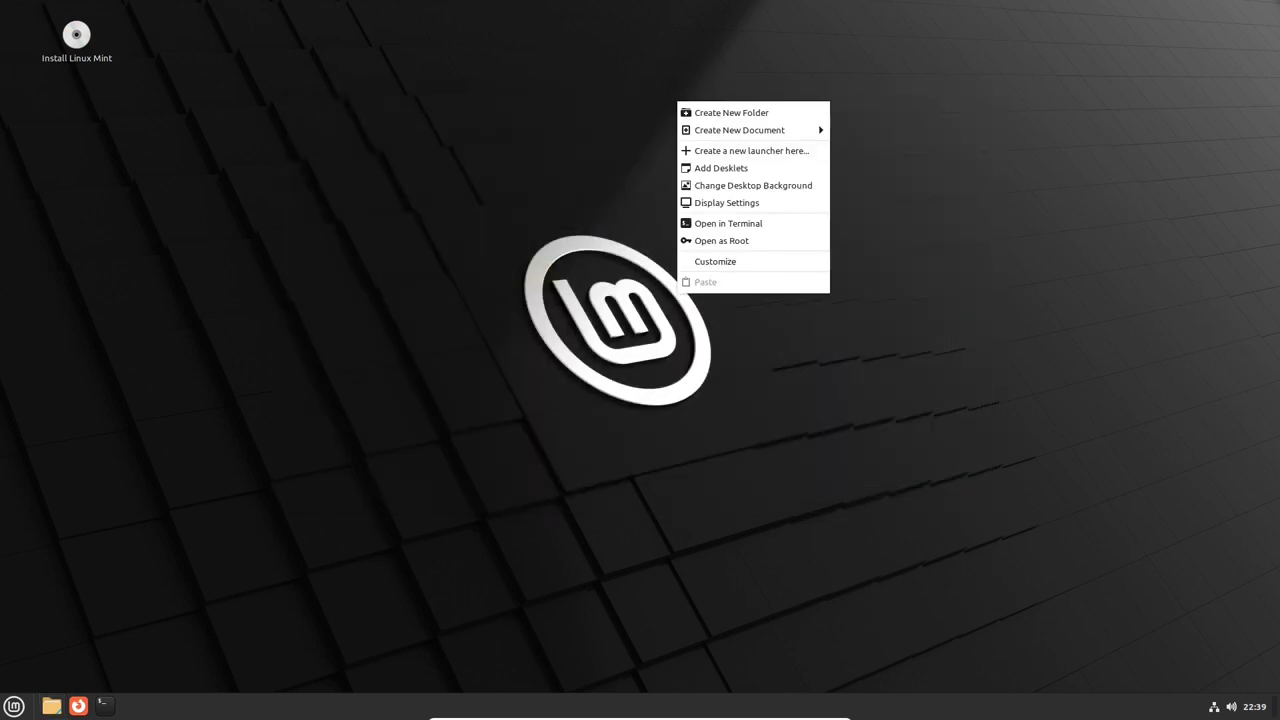
key("Down")
key("Down")
key("Down")
key("Up")
key("Up")
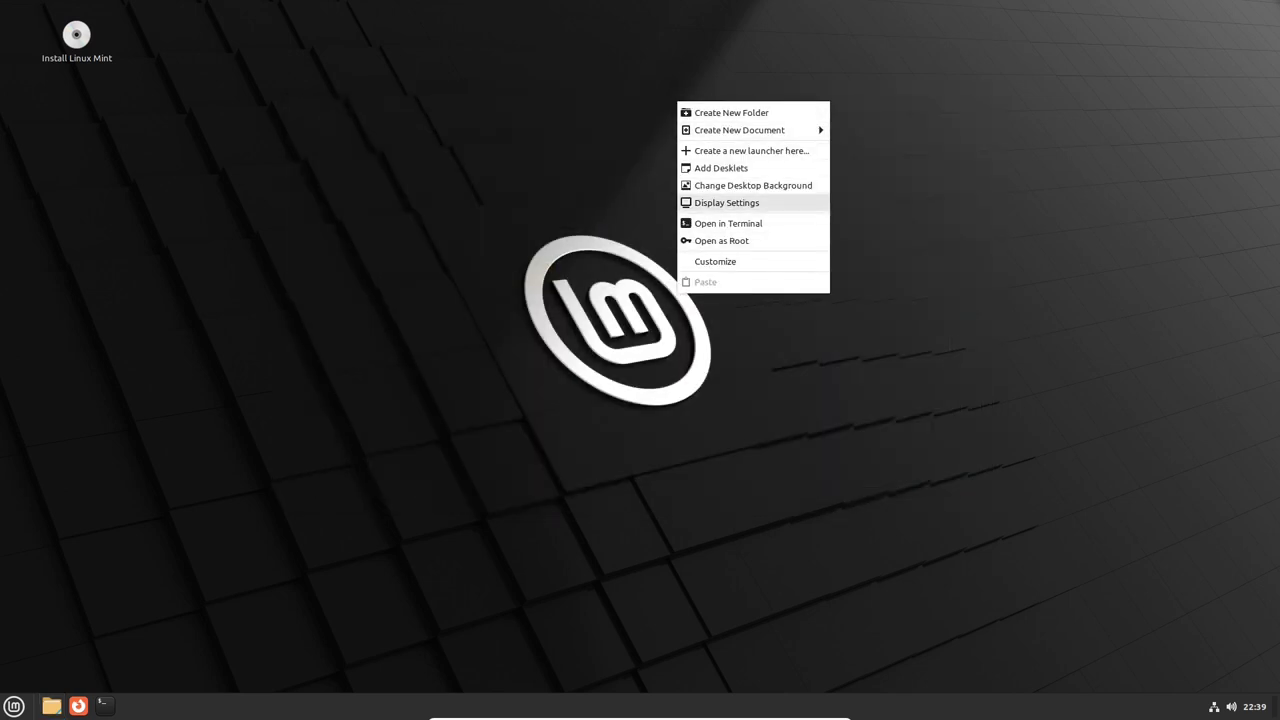
key("Up")
key("Down")
key("Up")
key("Return")
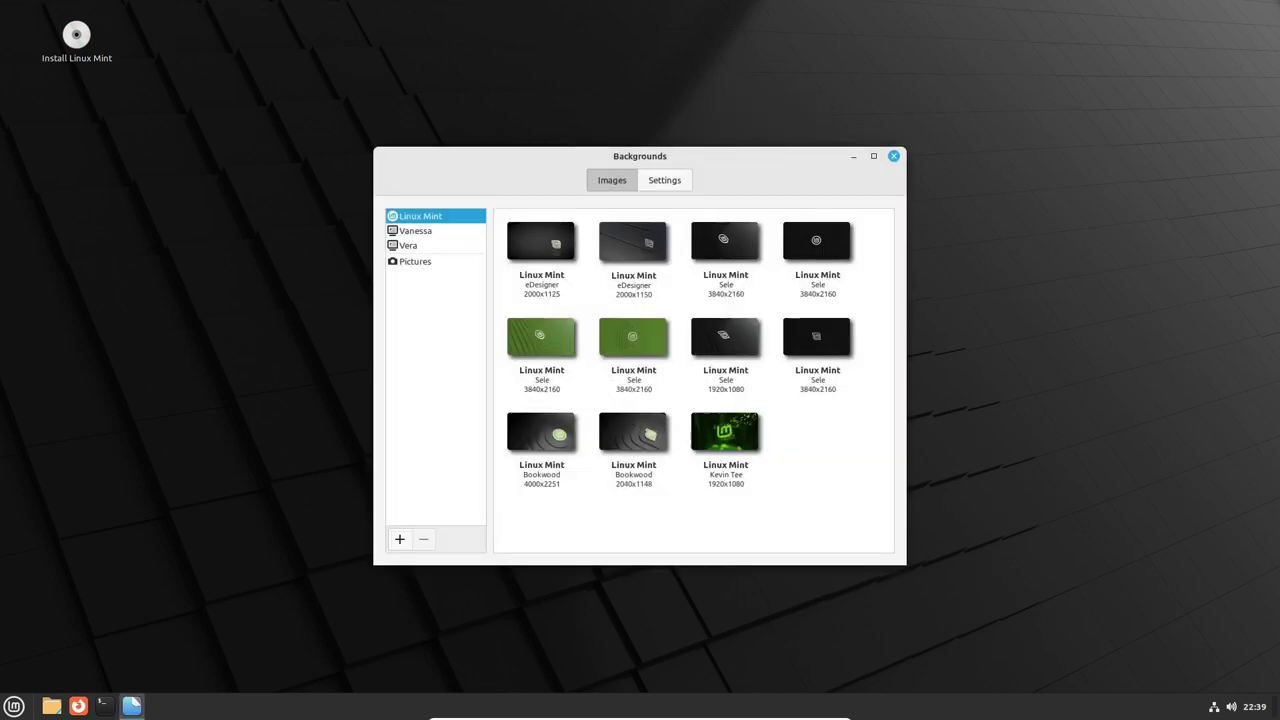
key("alt+F4")
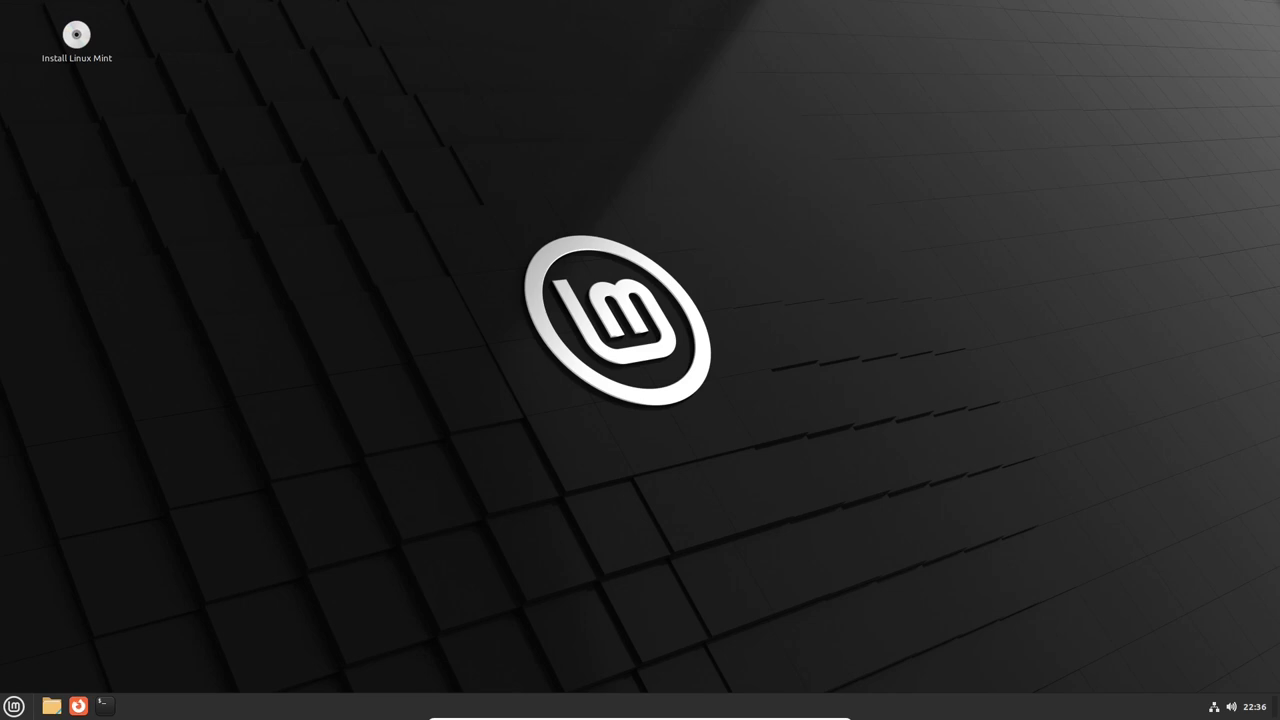
- Launch Synaptic Package Manager from the Administration menu and dismiss the Quick Introduction
key("super")
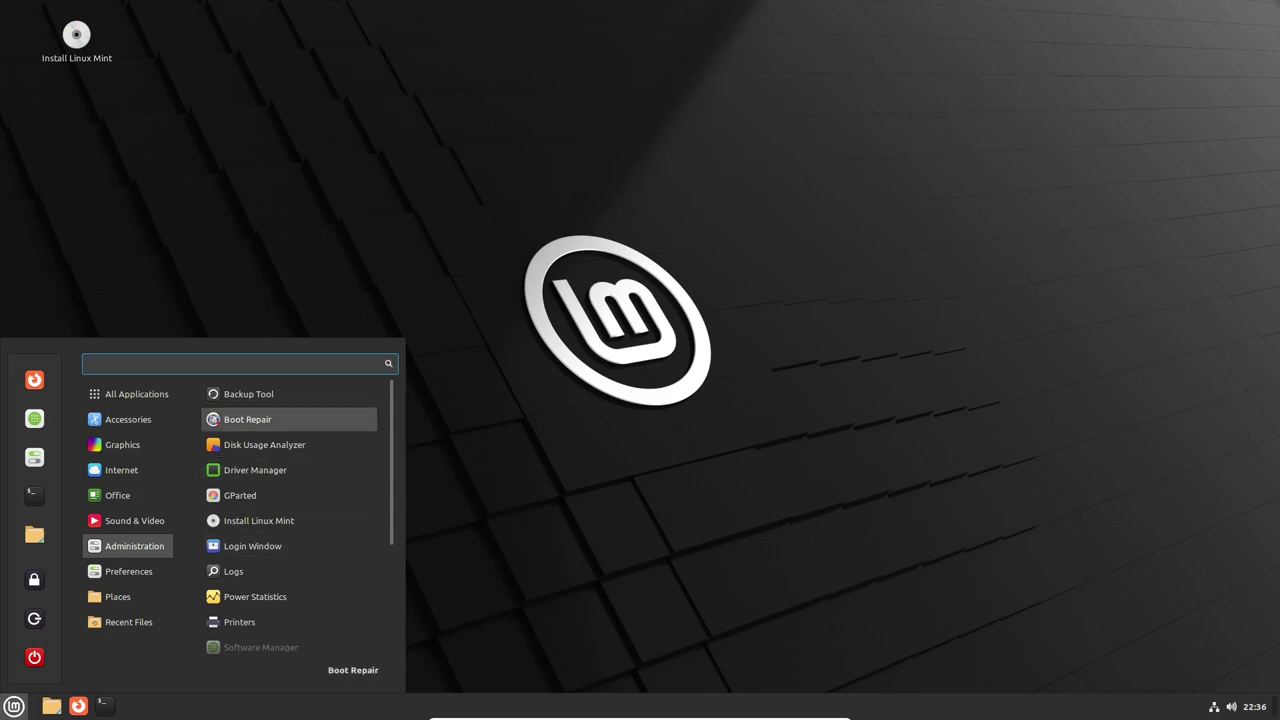
key("Down")
key("Down")
key("Down")
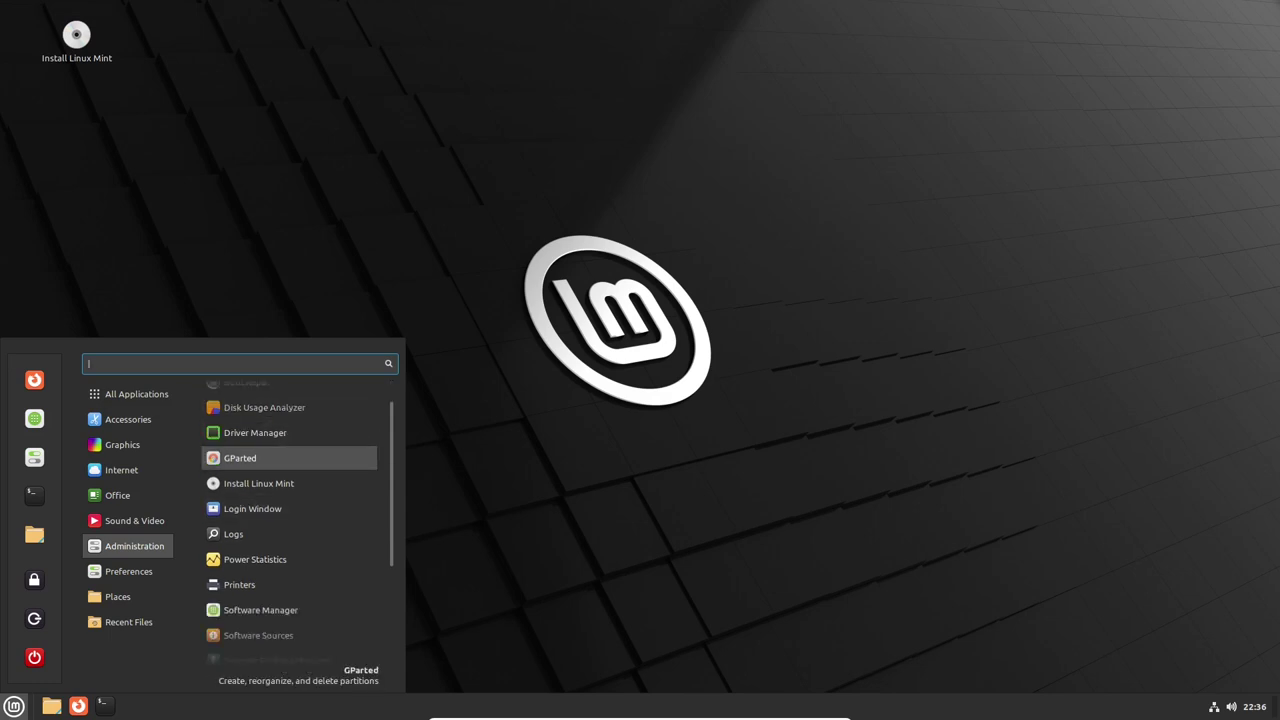
key("Down")
key("Down")
key("Down")
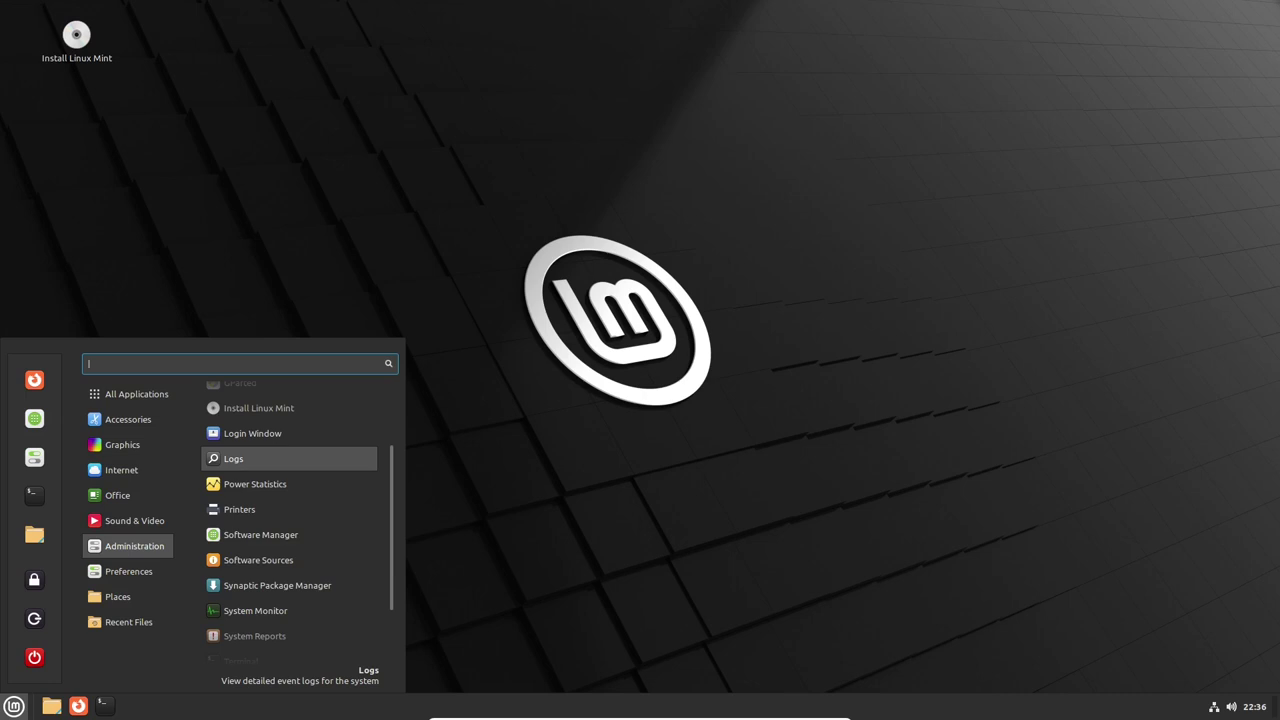
key("Down")
key("Down")
key("Down")
key("Down")
key("Down")
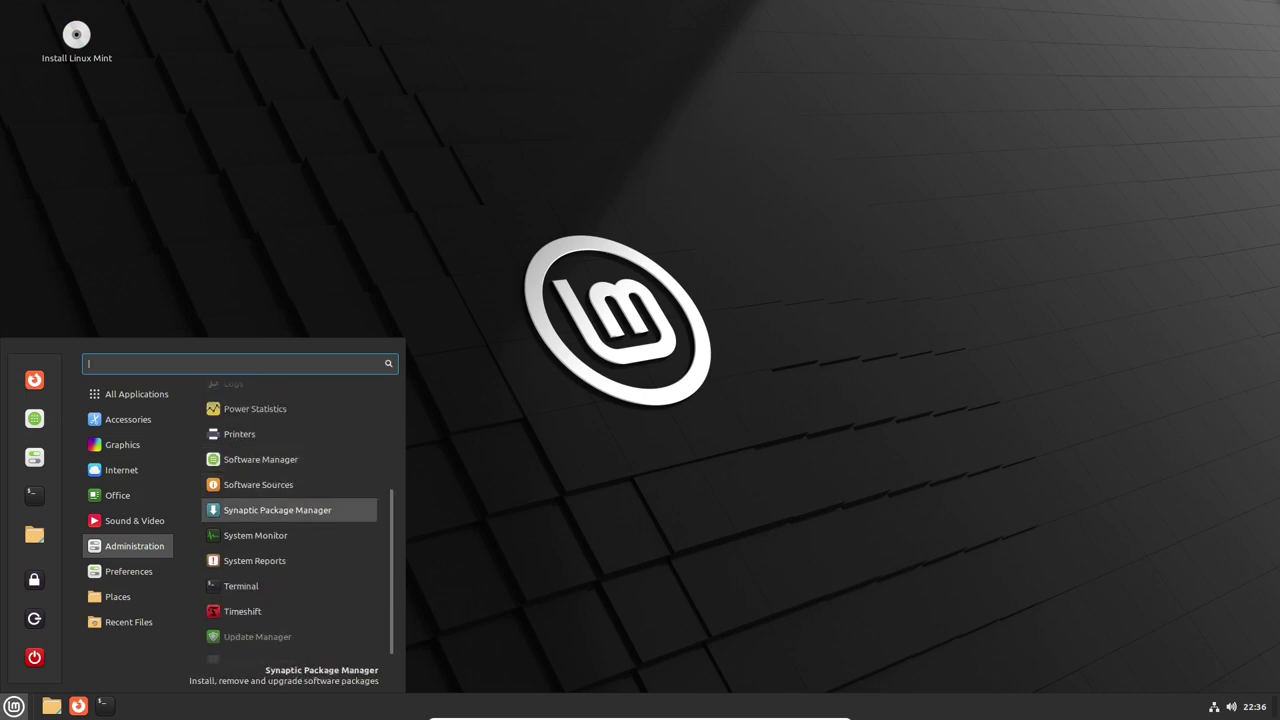
key("Down")
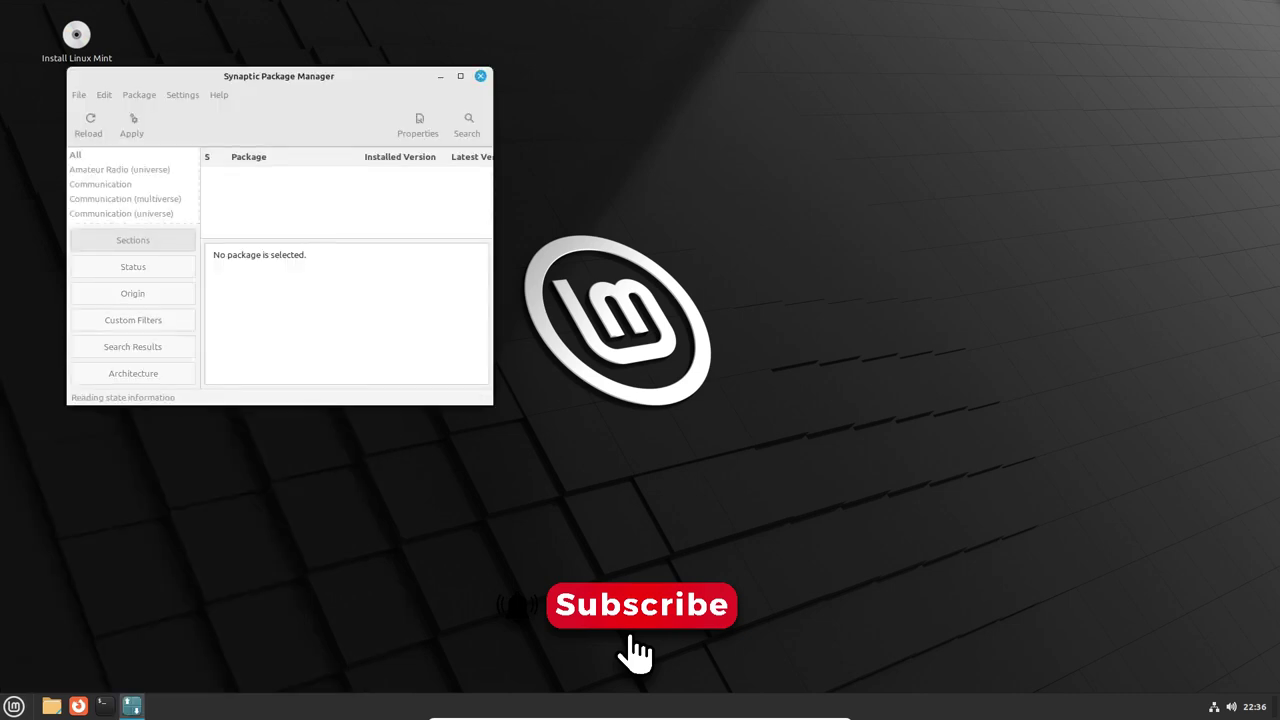
key("Escape")
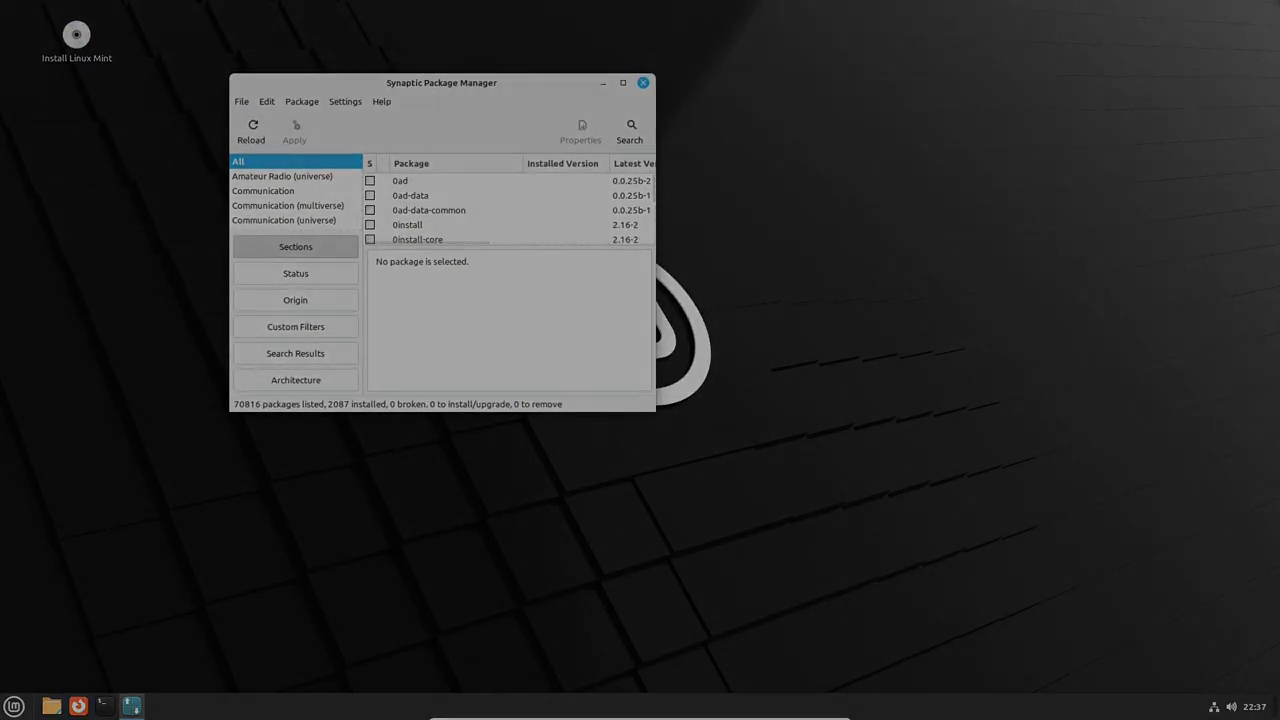
- Show Synaptic's About dialog from the Help menu
key("alt+h")
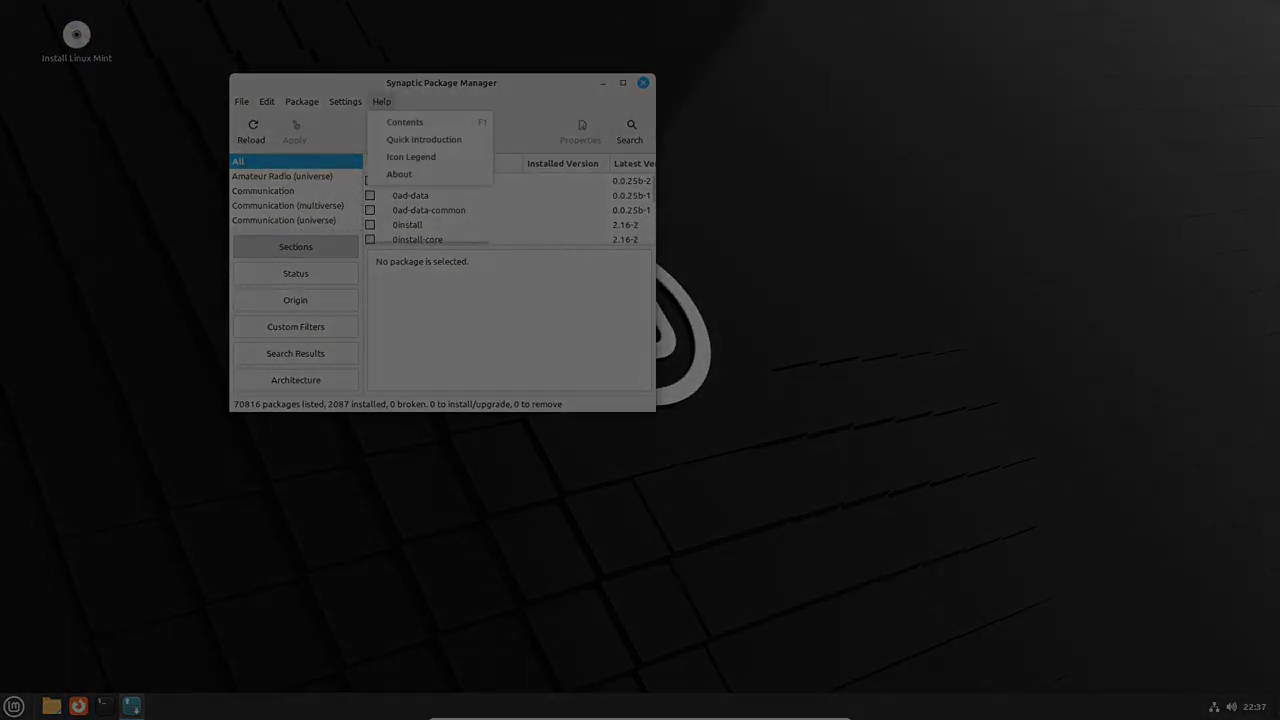
key("Down")
key("Down")
key("Down")
key("Return")
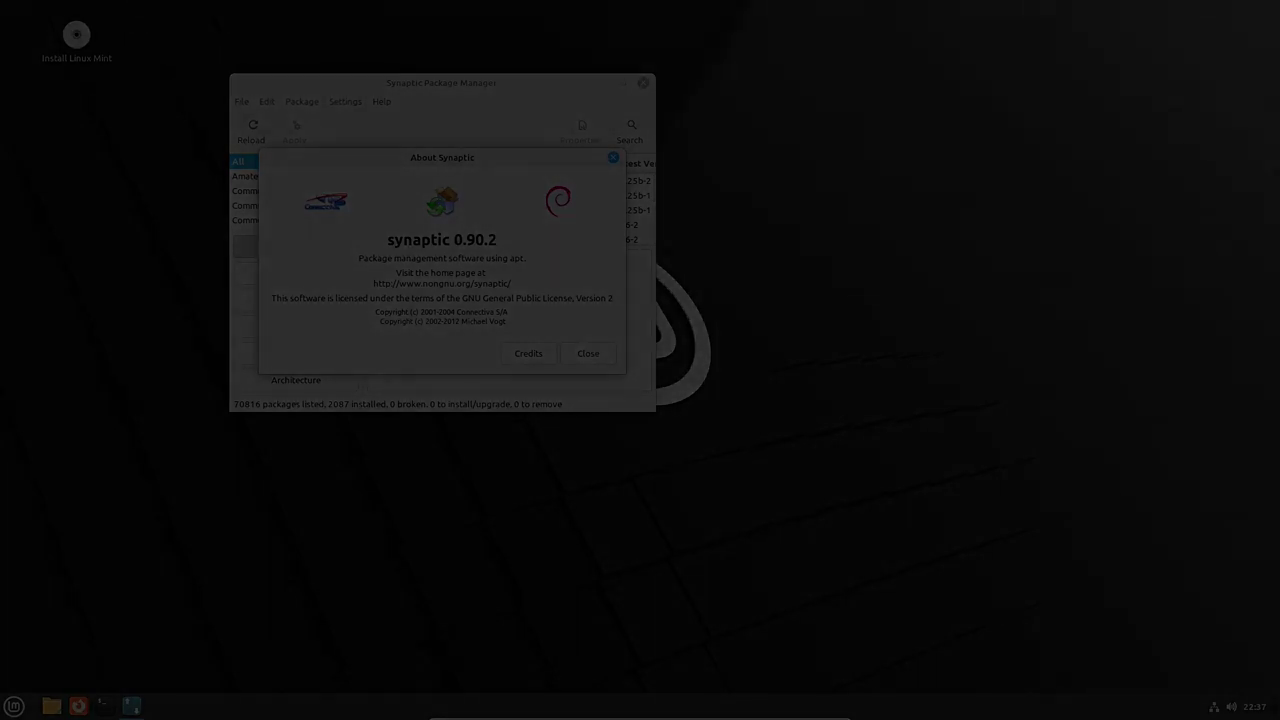